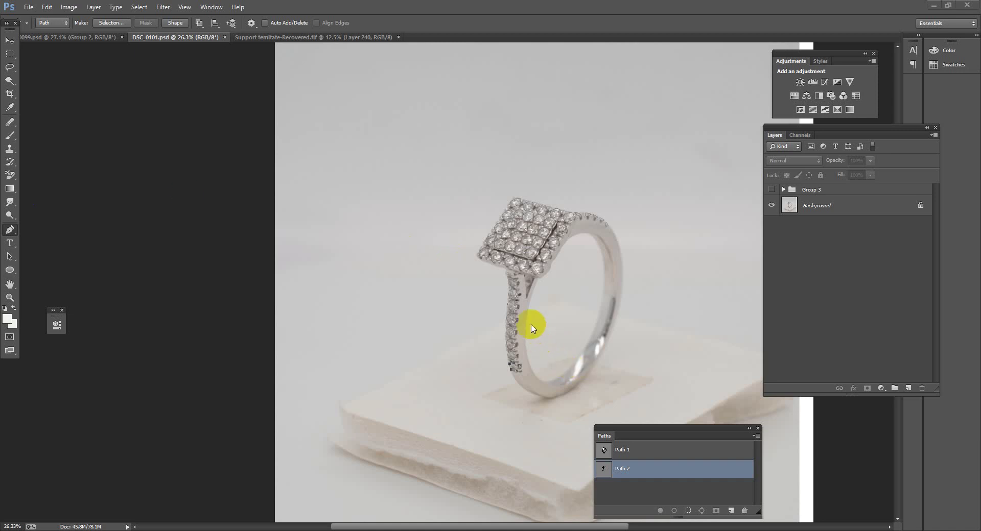
# - Load Path 1 as a selection and copy the ring onto new layers with Ctrl+J
pyautogui.scroll(-4, 511, 312)
pyautogui.scroll(2, 527, 332)
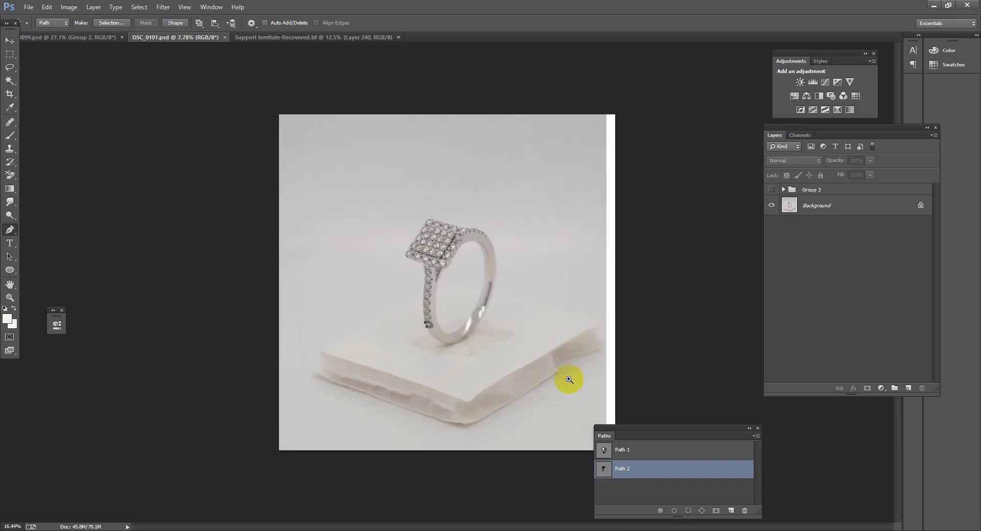
pyautogui.keyDown('ctrl'); pyautogui.click(604, 452); pyautogui.keyUp('ctrl')
pyautogui.scroll(2, 531, 361)
pyautogui.scroll(2, 542, 367)
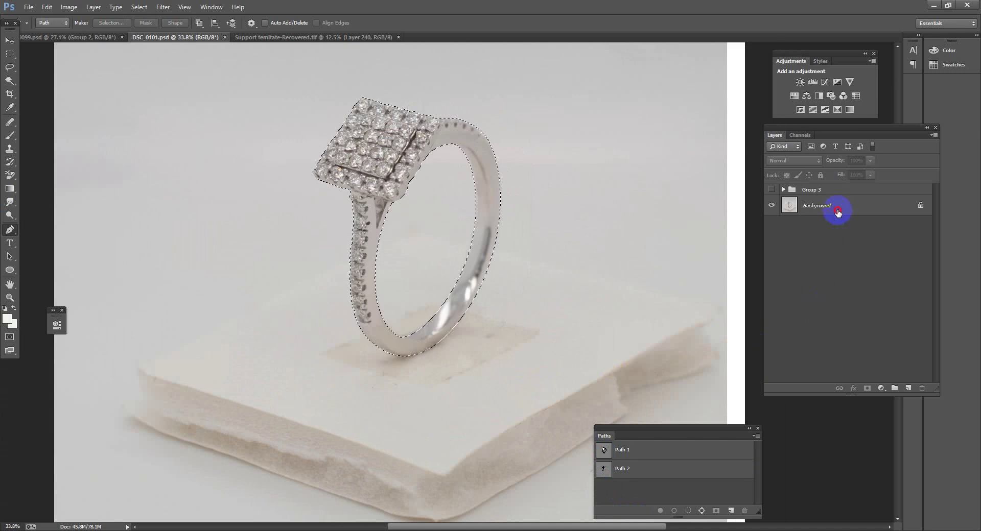
pyautogui.click(839, 213)
pyautogui.hotkey('ctrl', 'j')
pyautogui.hotkey('ctrl', 'j')
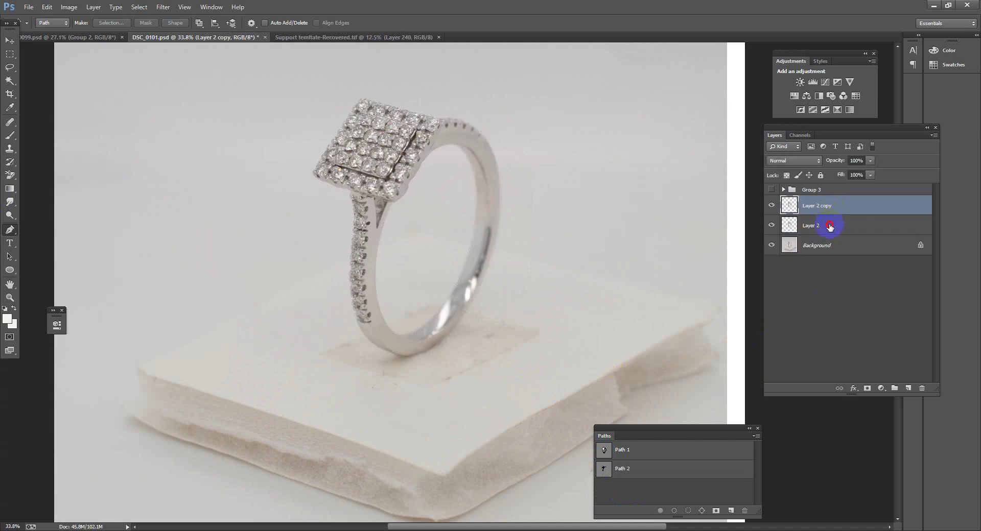
# - Fill Layer 2 with white as a backdrop behind the cut-out ring layer
pyautogui.click(829, 225)
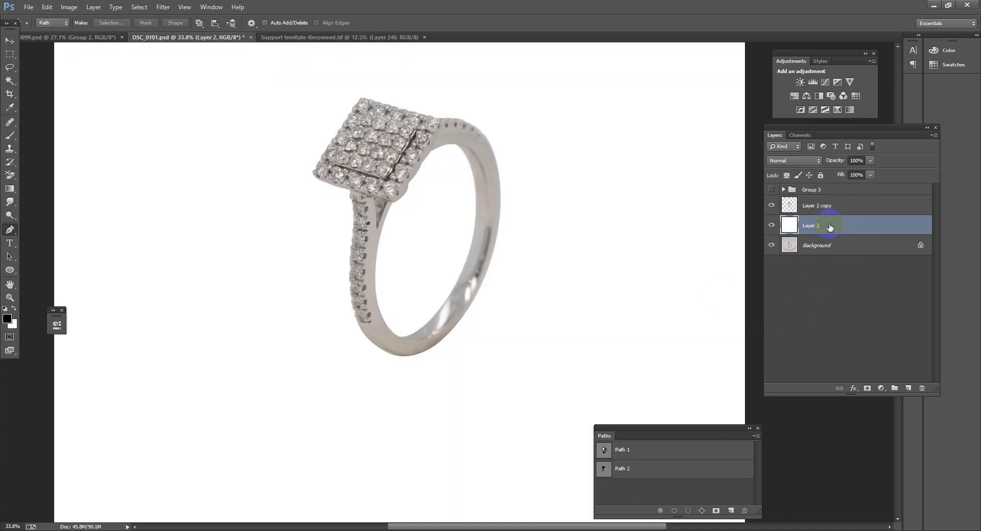
pyautogui.scroll(-1, 470, 327)
pyautogui.hotkey('ctrl', 's')
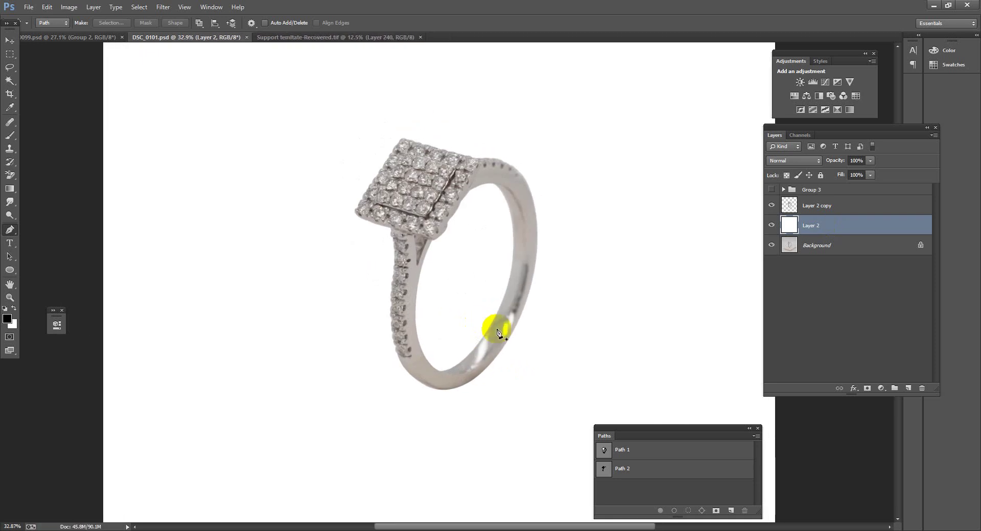
pyautogui.scroll(-3, 486, 286)
pyautogui.scroll(3, 485, 286)
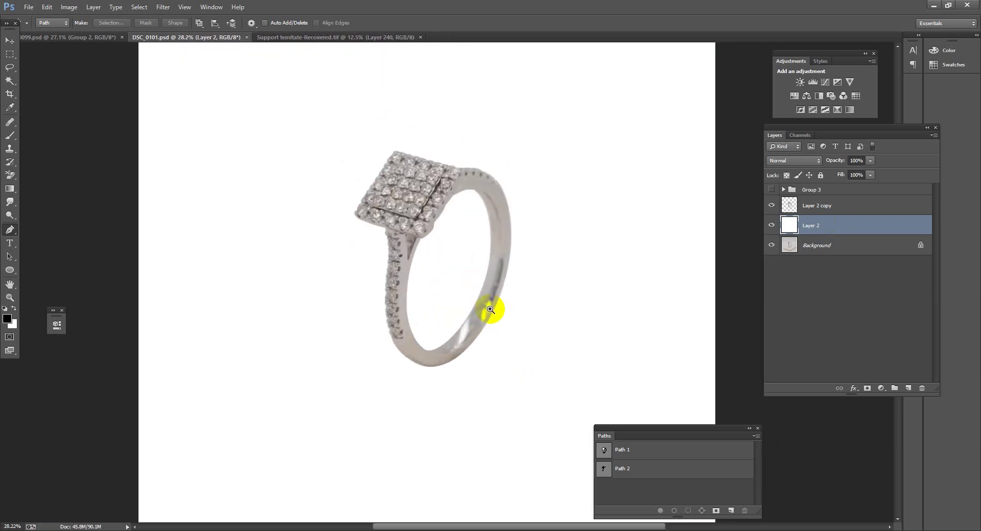
pyautogui.click(814, 209)
pyautogui.scroll(-3, 586, 259)
pyautogui.scroll(2, 580, 318)
pyautogui.scroll(1, 513, 321)
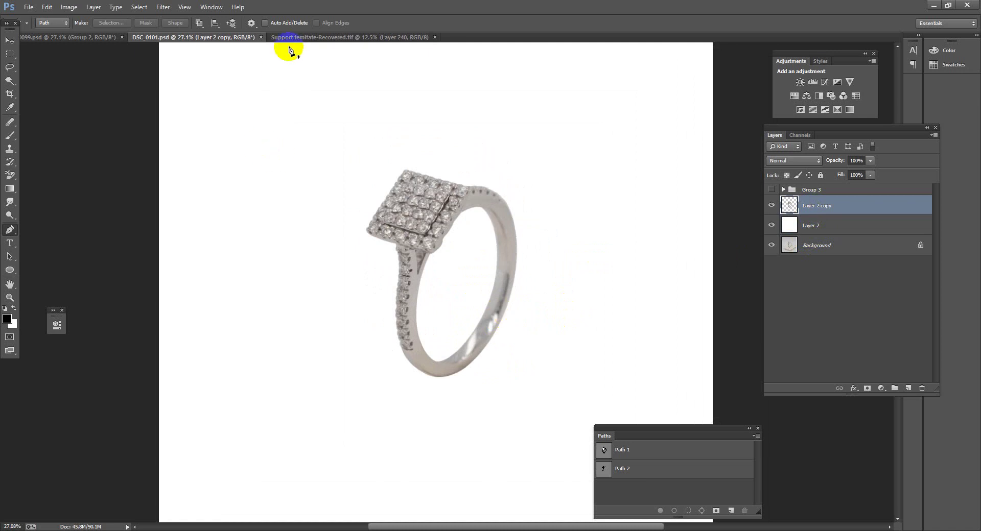
pyautogui.click(285, 38)
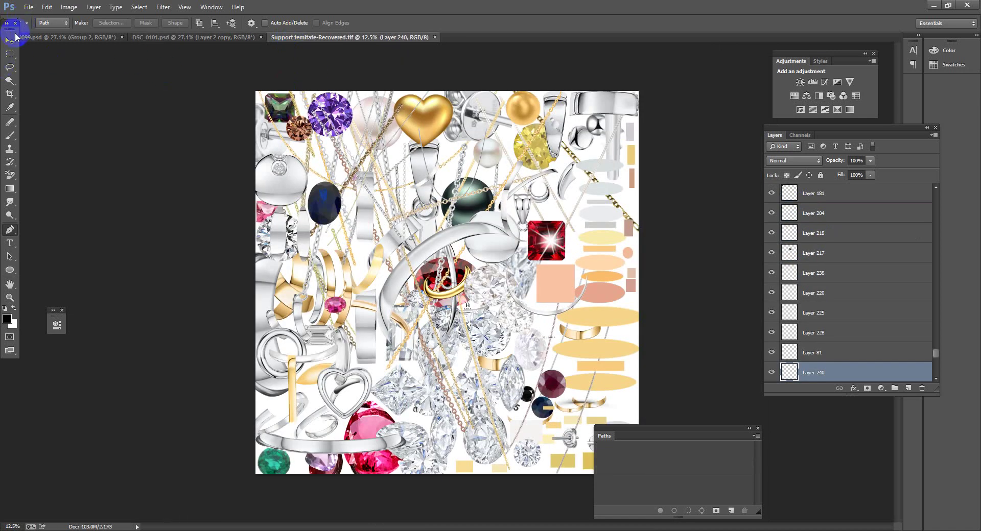
pyautogui.click(12, 40)
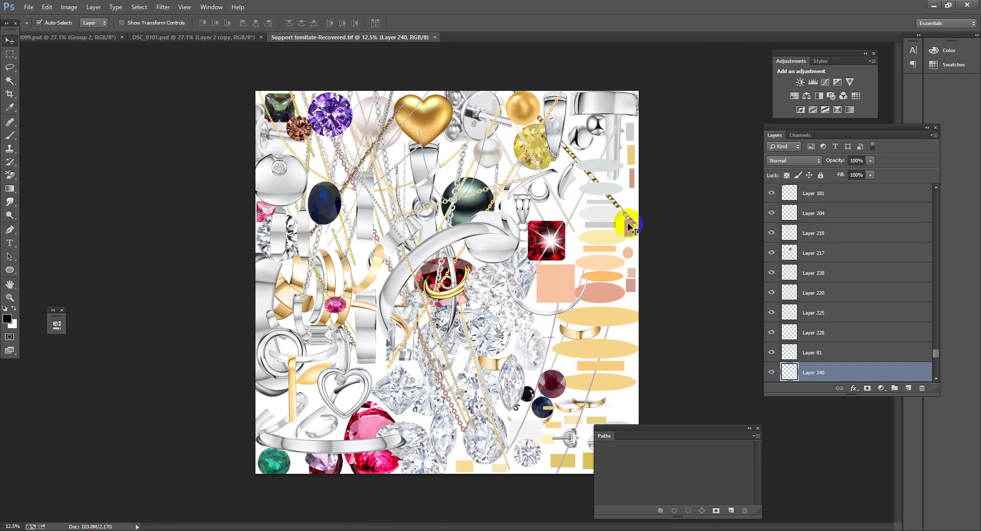
pyautogui.click(10, 136)
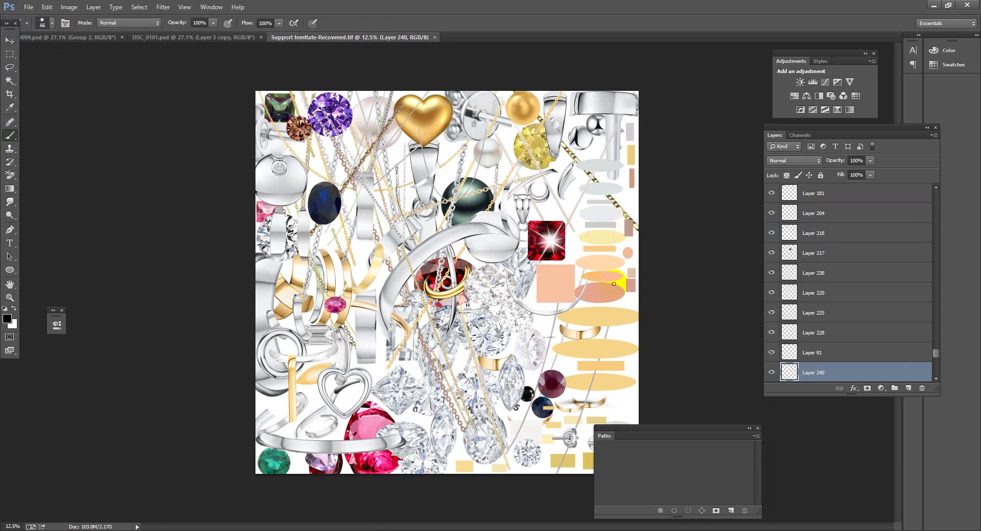
pyautogui.click(10, 41)
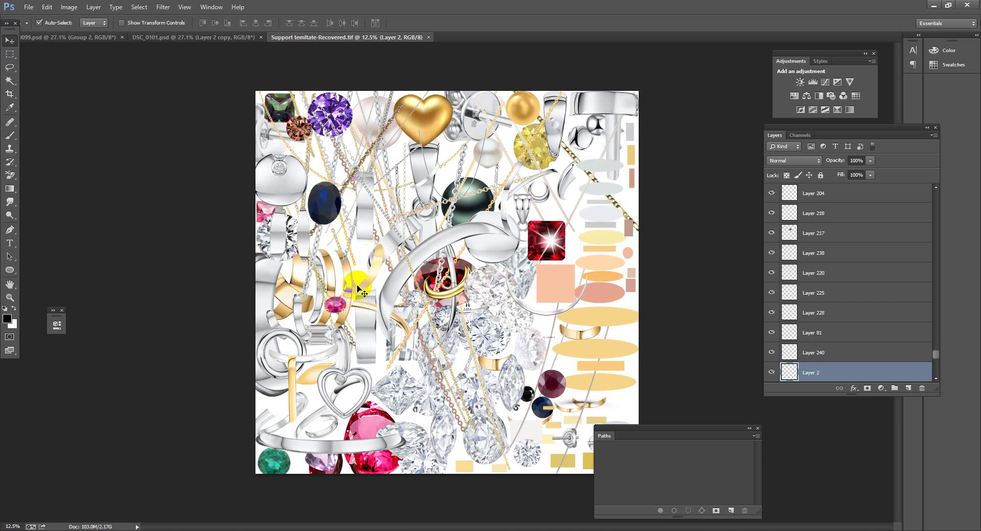
pyautogui.moveTo(360, 292)
pyautogui.mouseDown()
pyautogui.moveTo(789, 376)
pyautogui.moveTo(491, 237)
pyautogui.mouseUp()
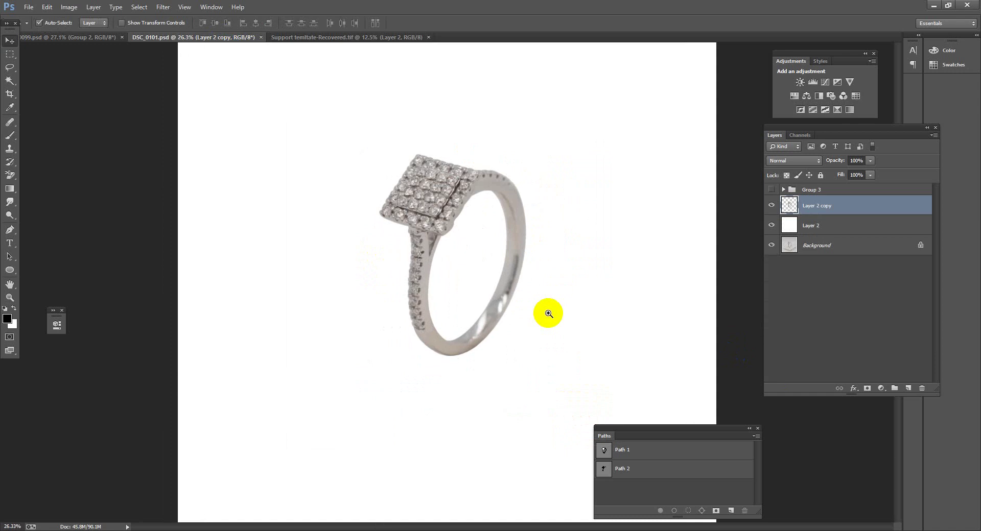
# - Drop the gold band in as Layer 3 and skew its ends with Free Transform
pyautogui.moveTo(491, 238)
pyautogui.mouseDown()
pyautogui.moveTo(811, 245)
pyautogui.moveTo(657, 339)
pyautogui.mouseUp()
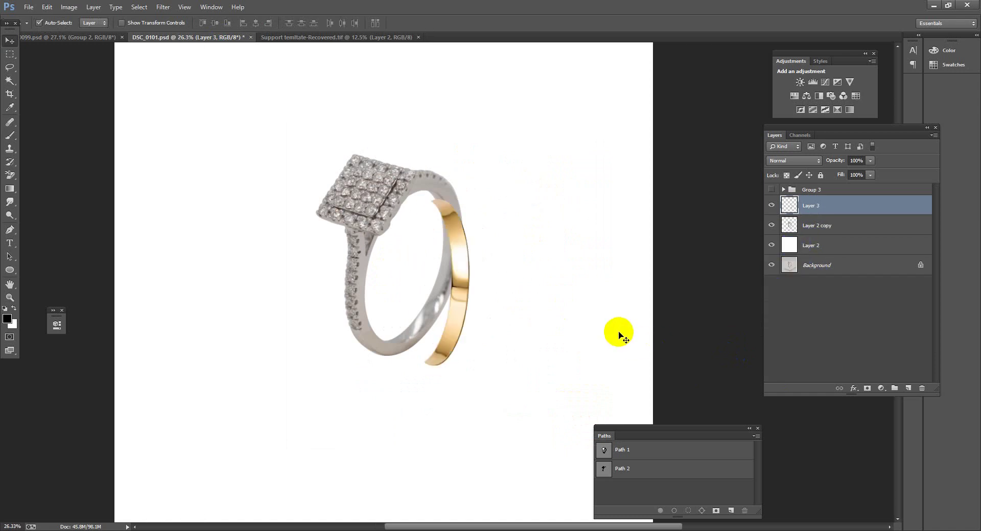
pyautogui.scroll(3, 429, 273)
pyautogui.hotkey('ctrl', 't')
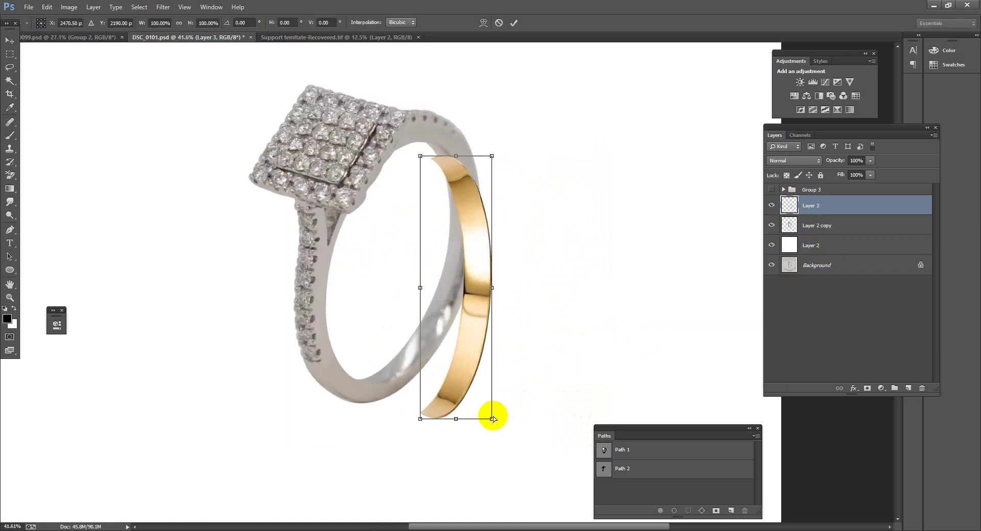
pyautogui.moveTo(492, 419); pyautogui.dragTo(491, 391)
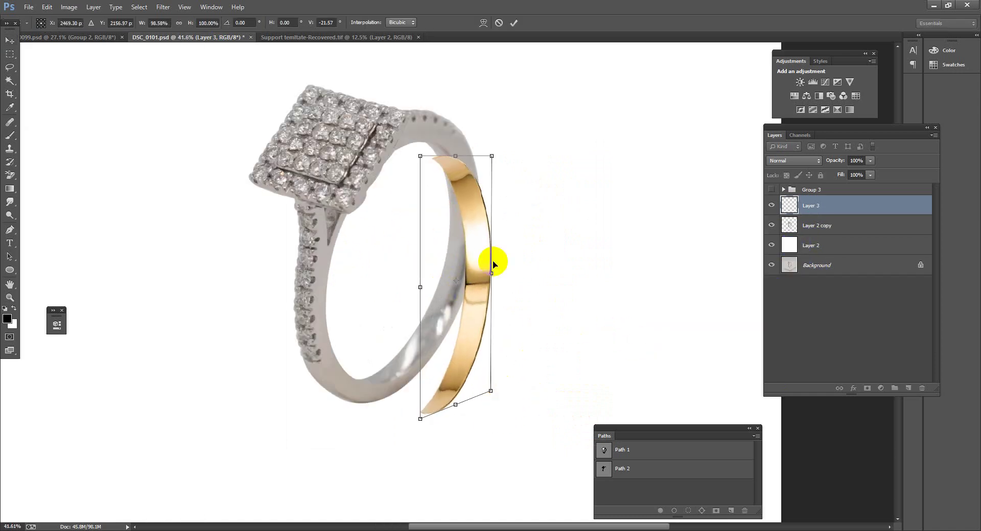
pyautogui.moveTo(492, 156); pyautogui.dragTo(494, 168)
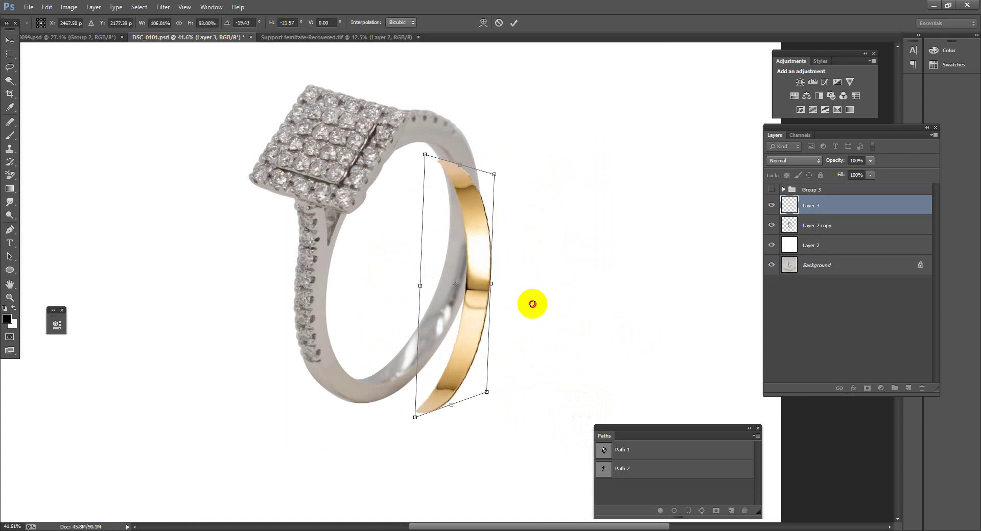
# - Rotate the band to about -21.57° and move it inside the ring's shank
pyautogui.moveTo(530, 305); pyautogui.dragTo(526, 313)
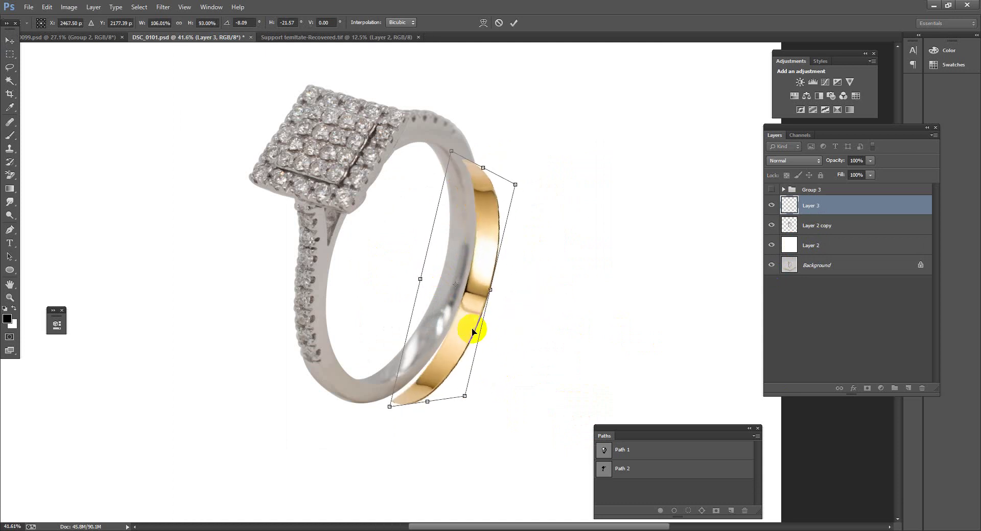
pyautogui.moveTo(471, 341); pyautogui.dragTo(447, 330)
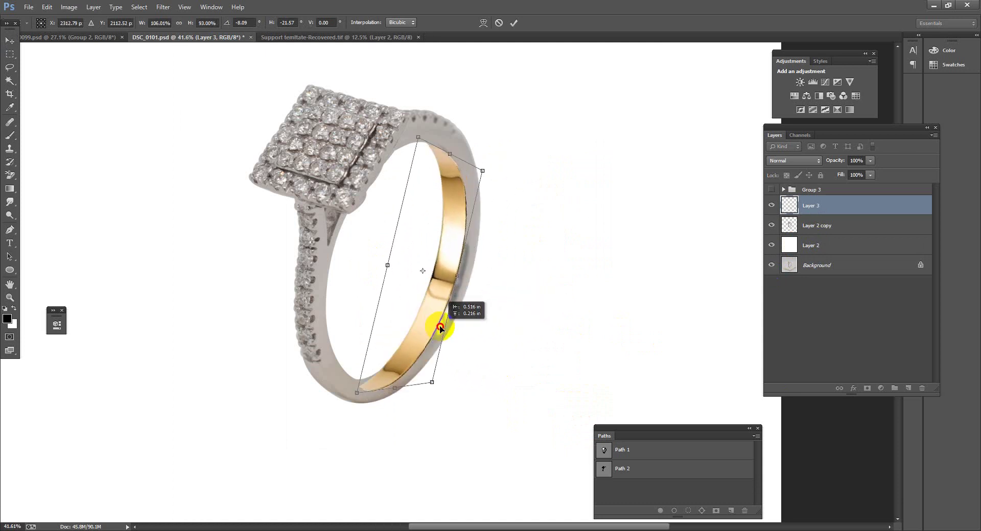
pyautogui.moveTo(504, 366); pyautogui.dragTo(503, 369)
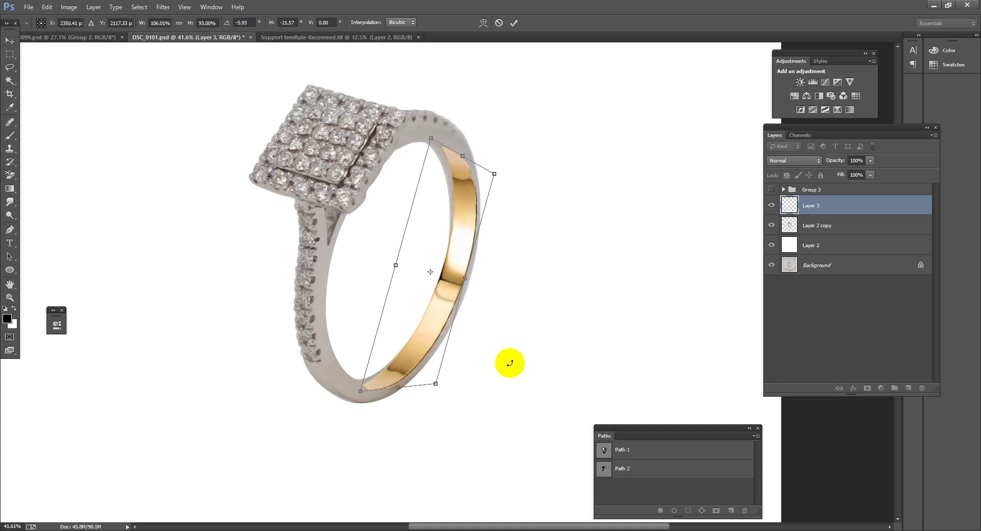
pyautogui.scroll(3, 438, 379)
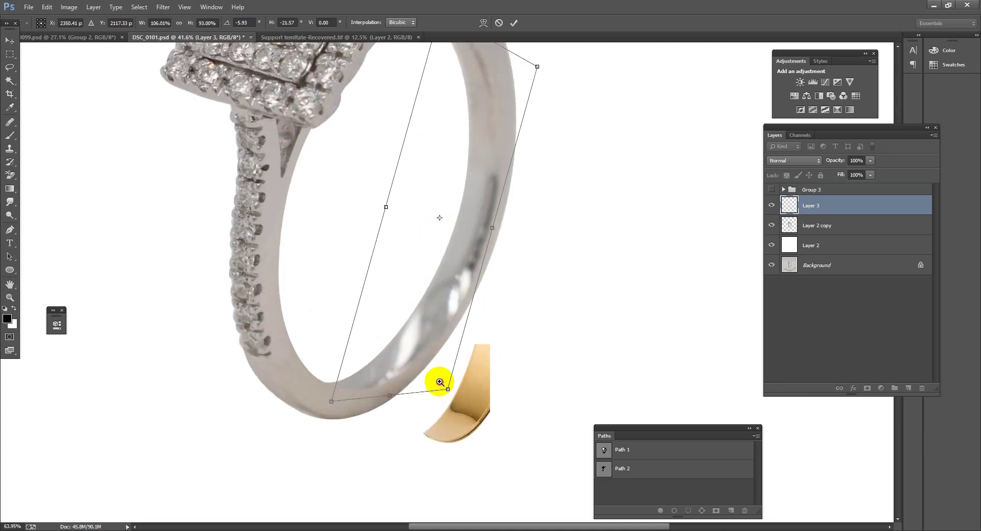
pyautogui.scroll(-4, 401, 344)
pyautogui.scroll(2, 419, 352)
pyautogui.scroll(1, 419, 352)
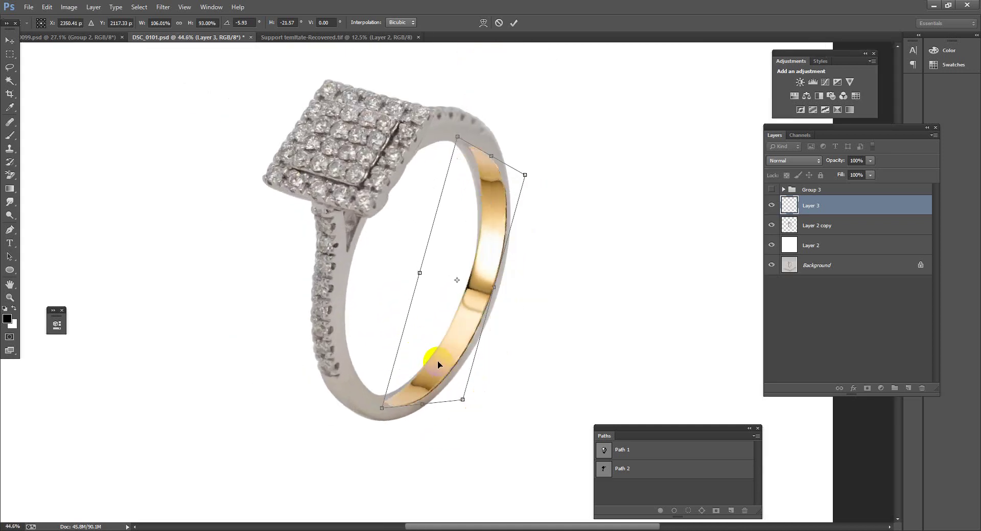
# - Warp the gold band's corners to follow the ring's inner surface and commit
pyautogui.rightClick(438, 362)
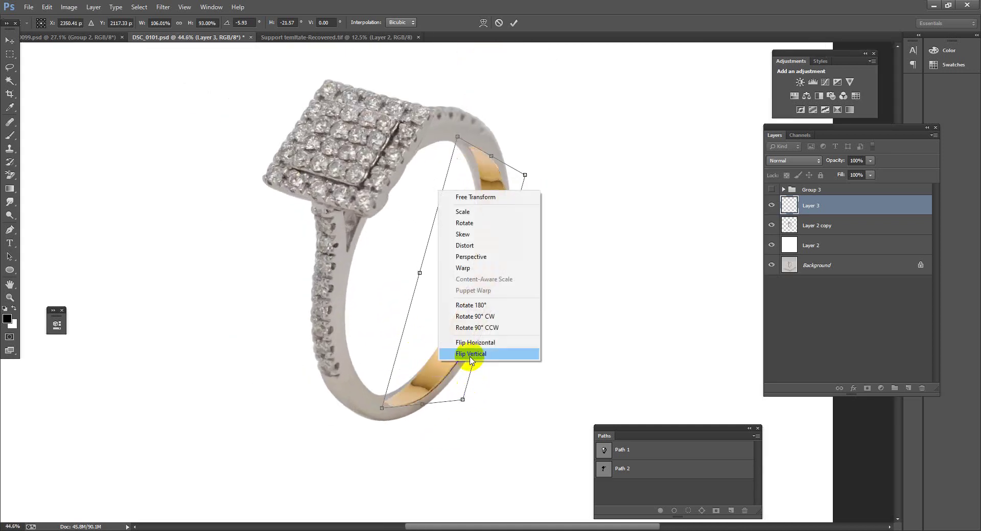
pyautogui.click(481, 269)
pyautogui.moveTo(380, 408); pyautogui.dragTo(374, 403)
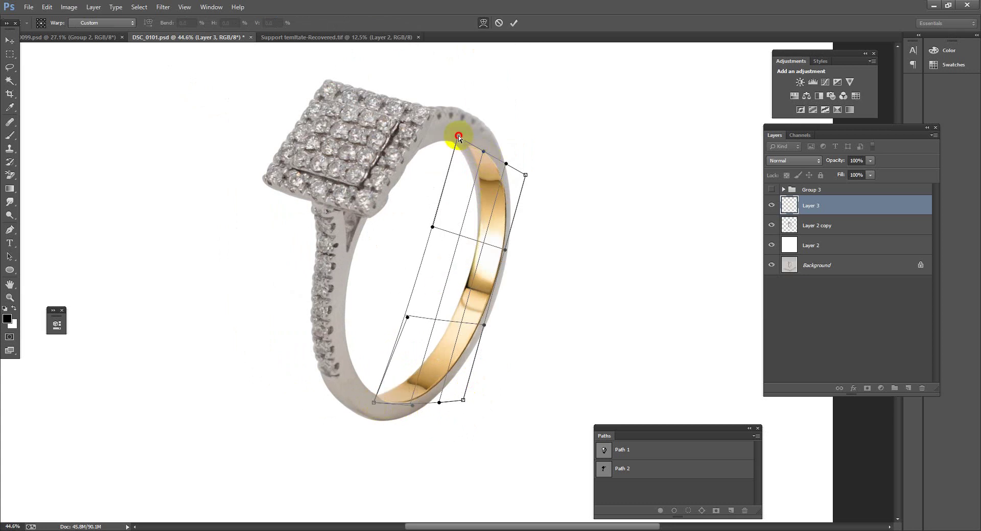
pyautogui.moveTo(458, 136); pyautogui.dragTo(450, 138)
pyautogui.moveTo(494, 165); pyautogui.dragTo(489, 167)
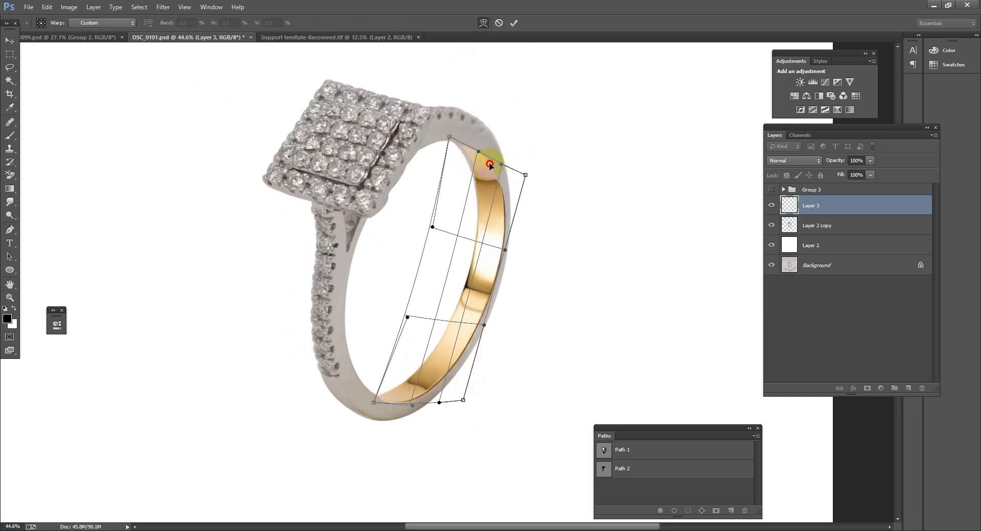
pyautogui.moveTo(451, 139); pyautogui.dragTo(448, 139)
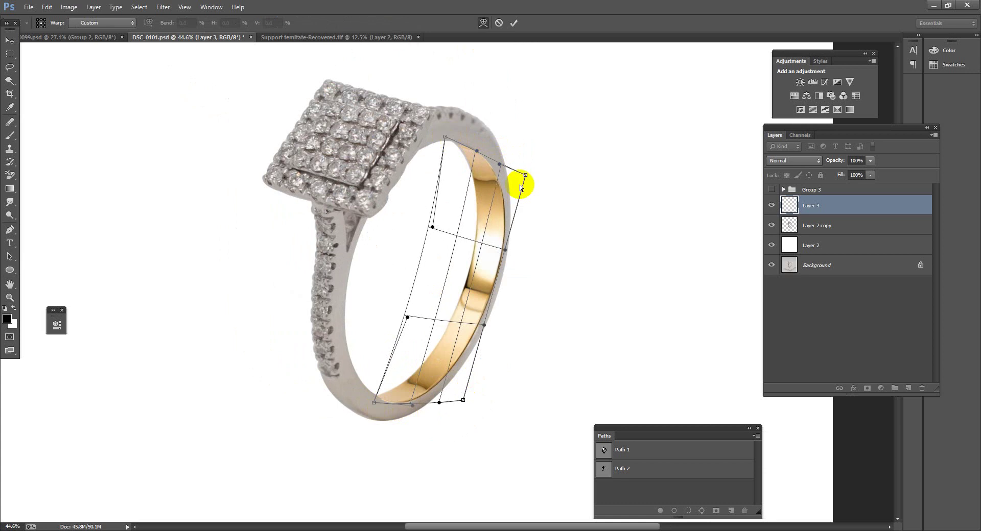
pyautogui.moveTo(525, 175); pyautogui.dragTo(513, 172)
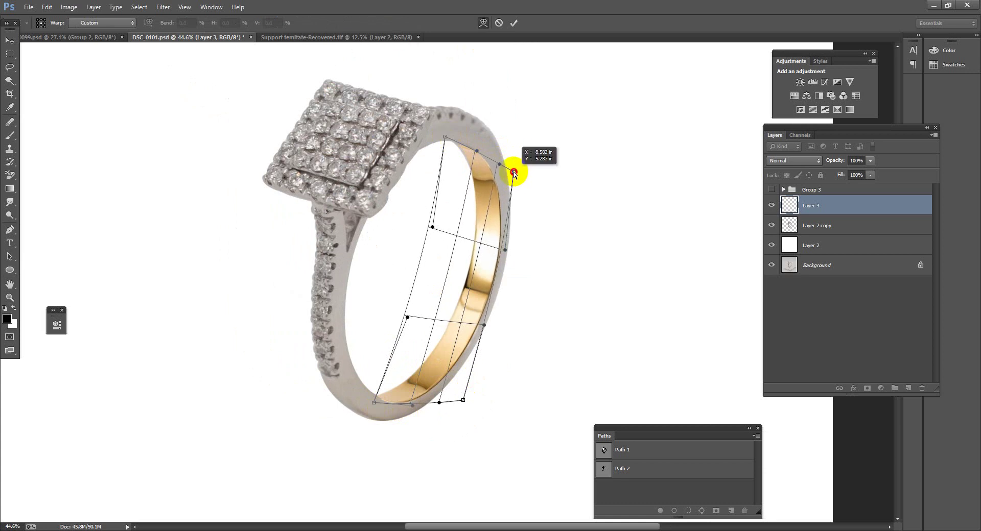
pyautogui.press('Return')
# - Load the cut-out ring layer's outline as a selection
pyautogui.scroll(-5, 536, 307)
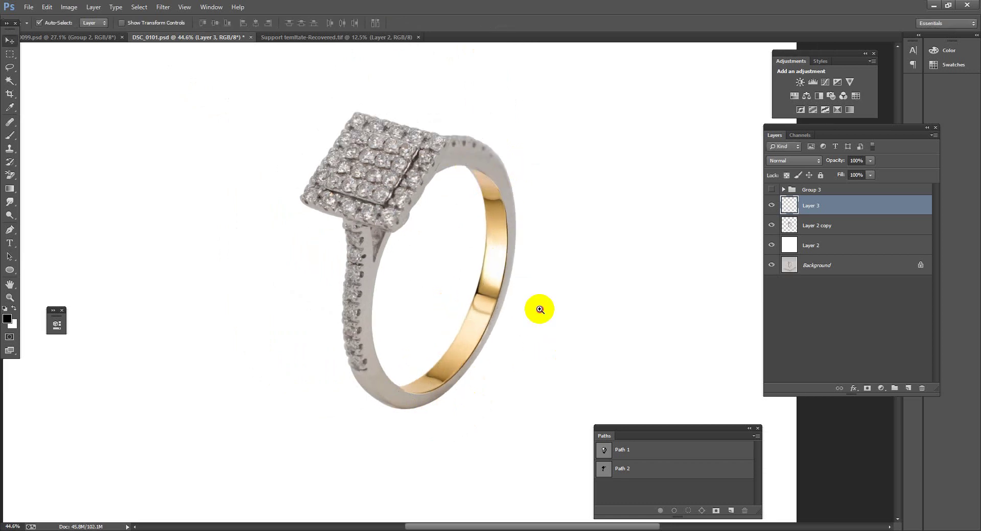
pyautogui.scroll(3, 506, 348)
pyautogui.scroll(2, 521, 340)
pyautogui.scroll(-2, 511, 332)
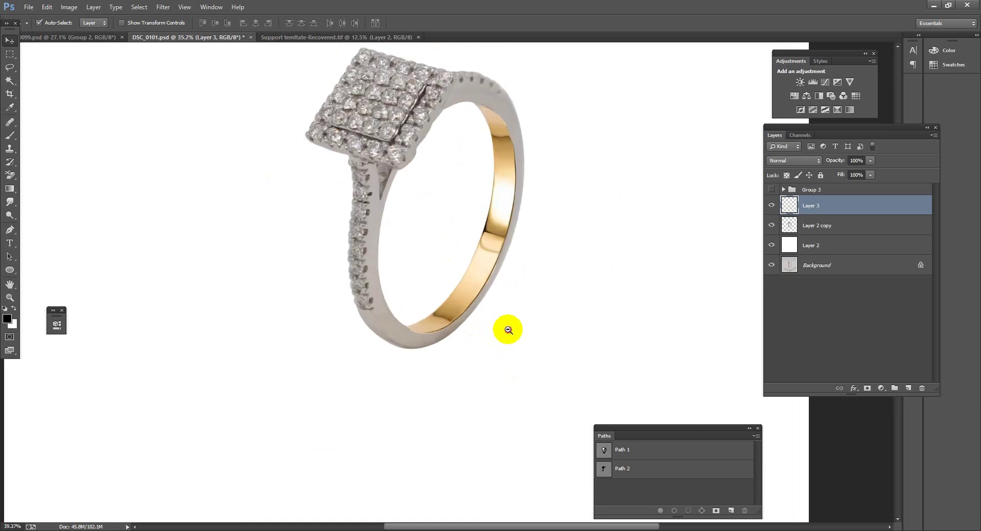
pyautogui.click(789, 224)
pyautogui.keyDown('ctrl'); pyautogui.click(789, 225); pyautogui.keyUp('ctrl')
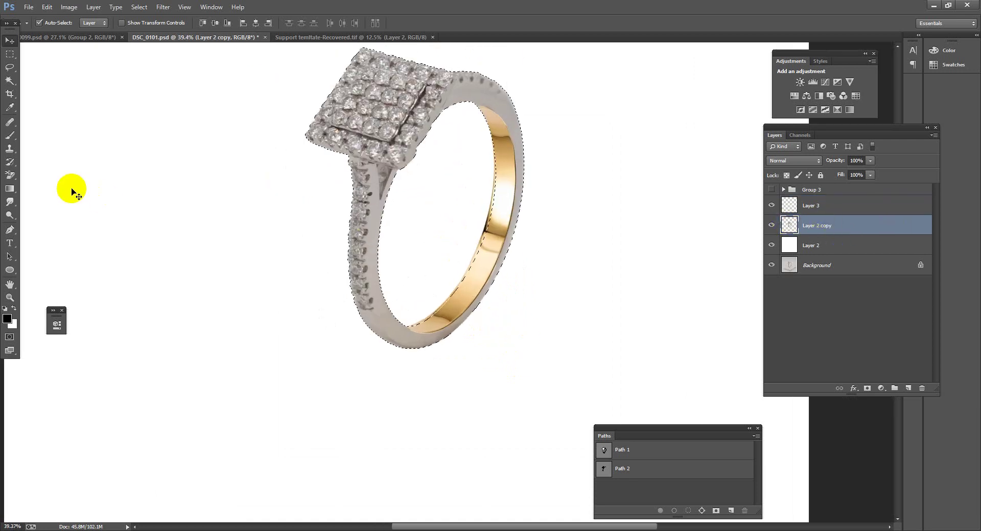
# - Switch to the Mixer Brush, sample the gold band's tan colour, and set size 116
pyautogui.click(9, 135)
pyautogui.click(45, 162)
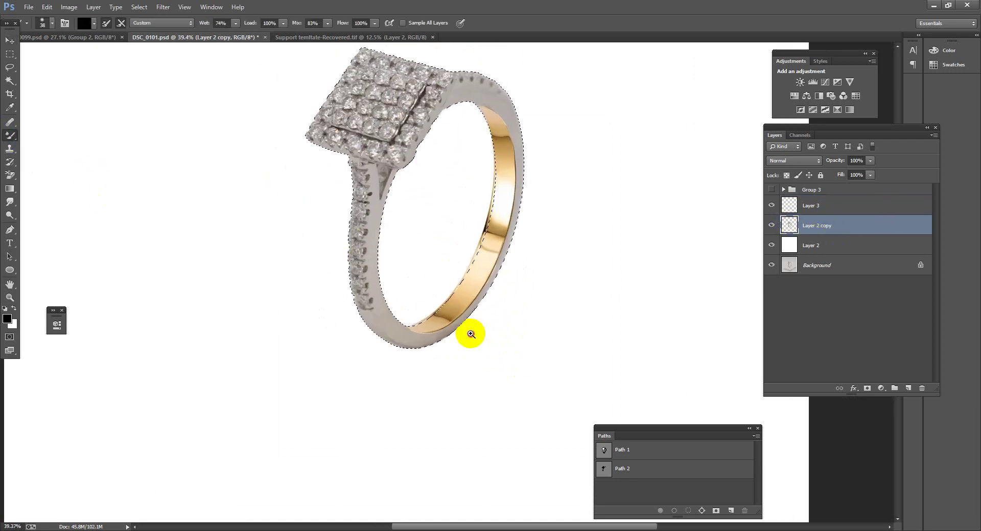
pyautogui.scroll(2, 470, 333)
pyautogui.keyDown('alt'); pyautogui.click(390, 346); pyautogui.keyUp('alt')
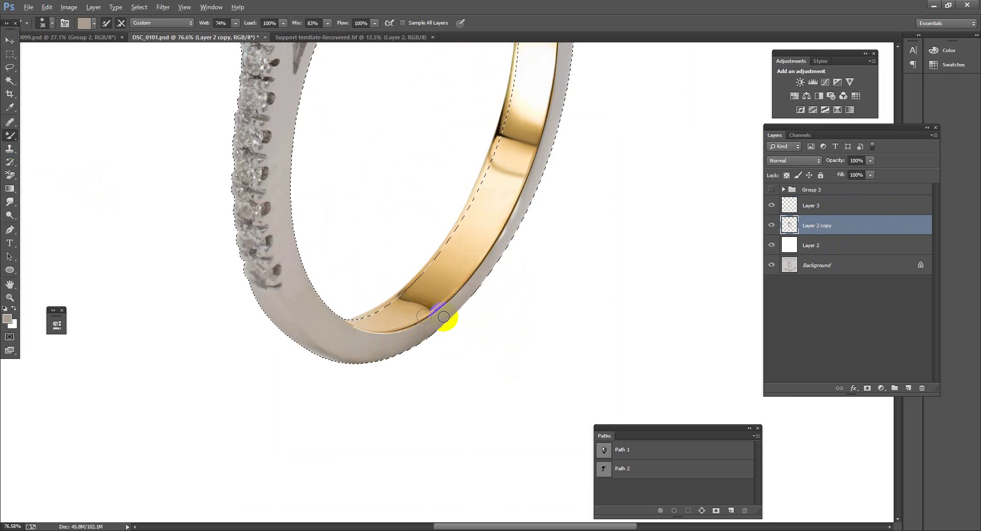
pyautogui.press(']')
pyautogui.press(']')
pyautogui.press(']')
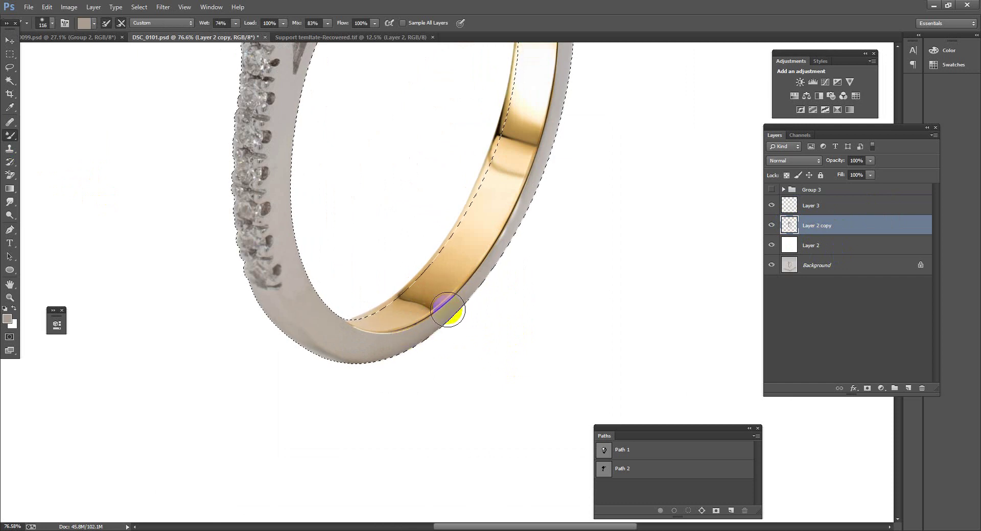
pyautogui.scroll(-2, 553, 236)
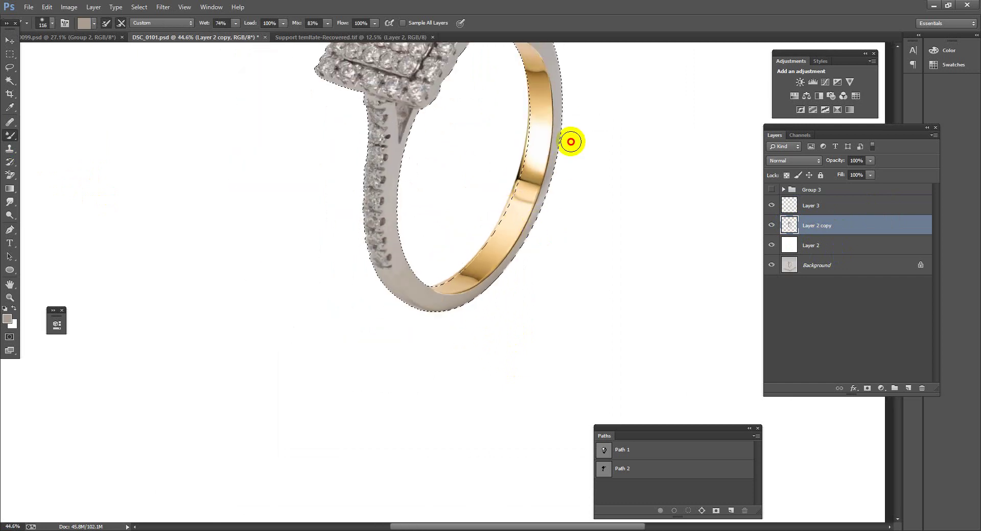
pyautogui.moveTo(570, 141); pyautogui.dragTo(522, 315)
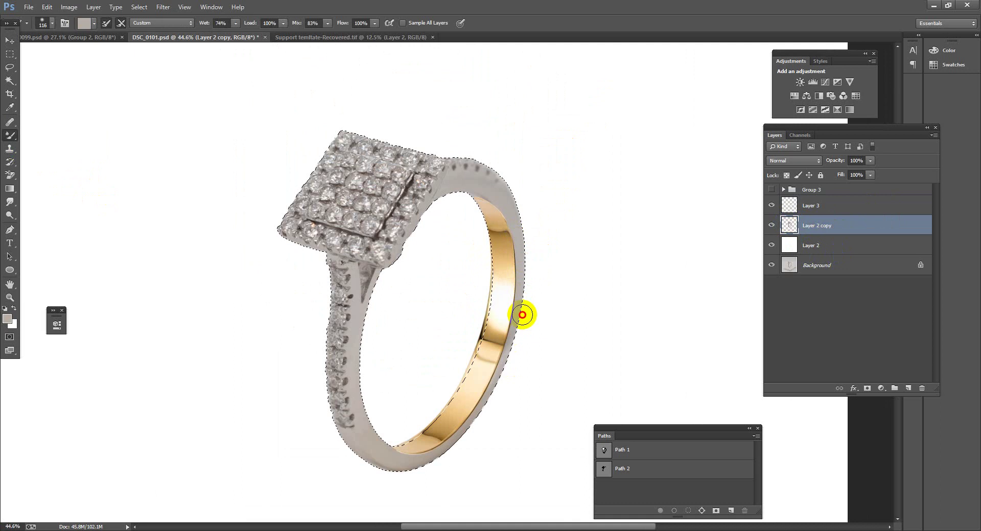
pyautogui.scroll(-2, 517, 366)
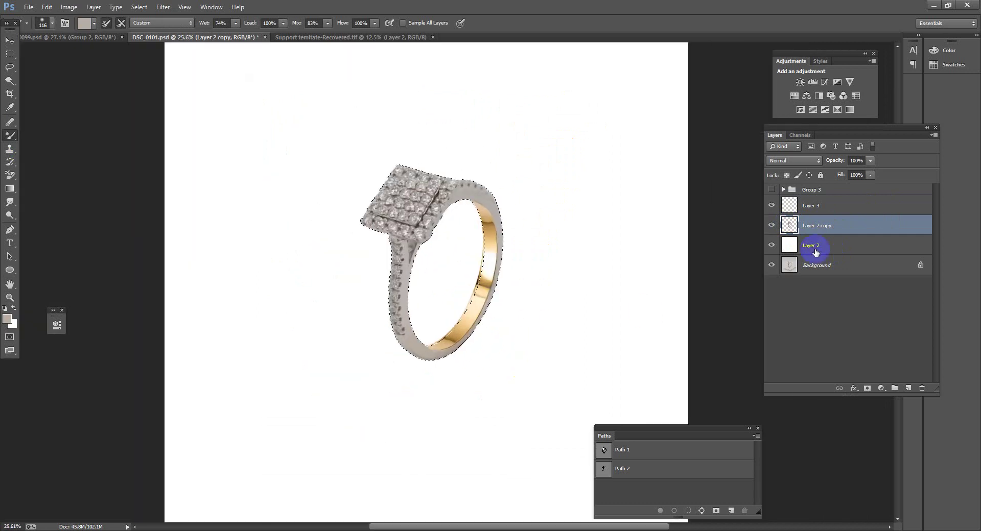
# - Try a brightening Curves adjustment, discard it, and load Path 2's diamonds as a selection
pyautogui.click(840, 81)
pyautogui.click(825, 83)
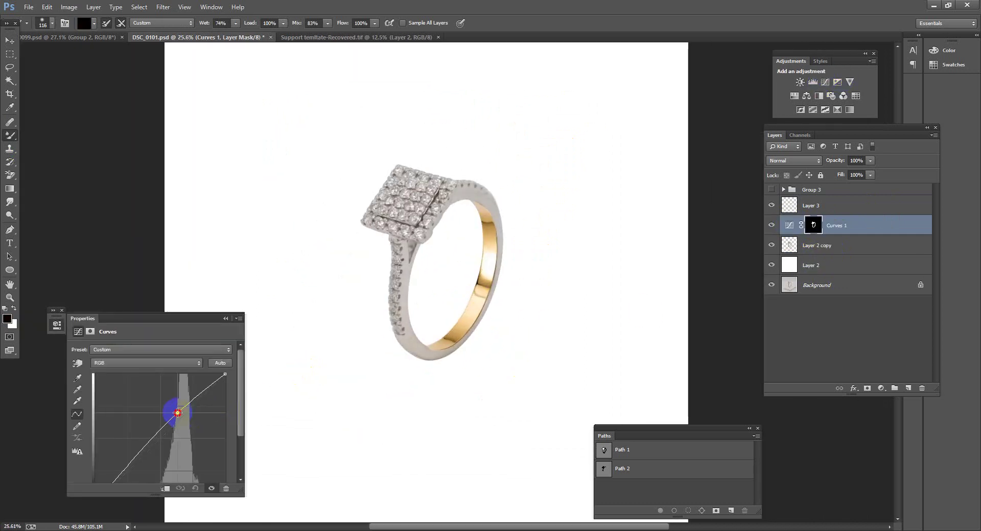
pyautogui.moveTo(179, 417); pyautogui.dragTo(176, 411)
pyautogui.click(226, 319)
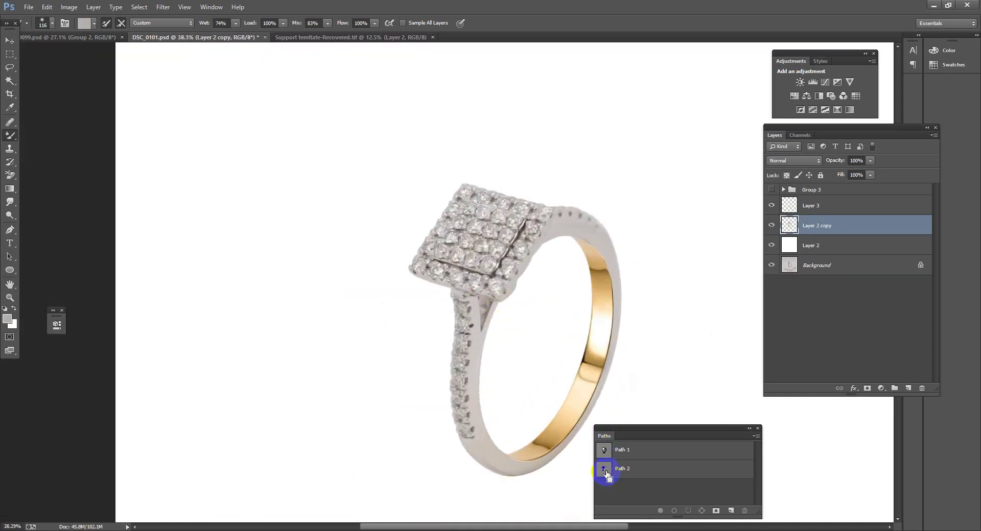
pyautogui.keyDown('ctrl'); pyautogui.click(606, 475); pyautogui.keyUp('ctrl')
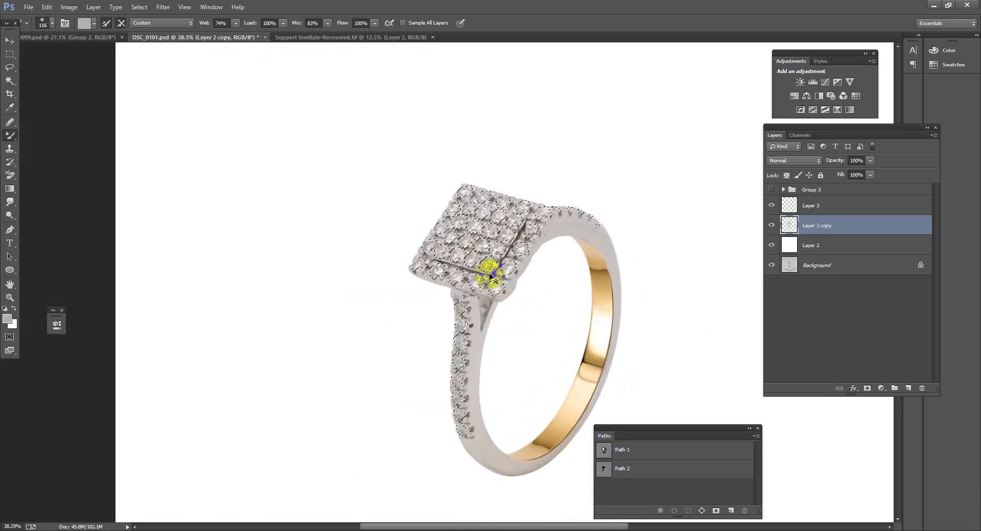
pyautogui.scroll(-2, 490, 271)
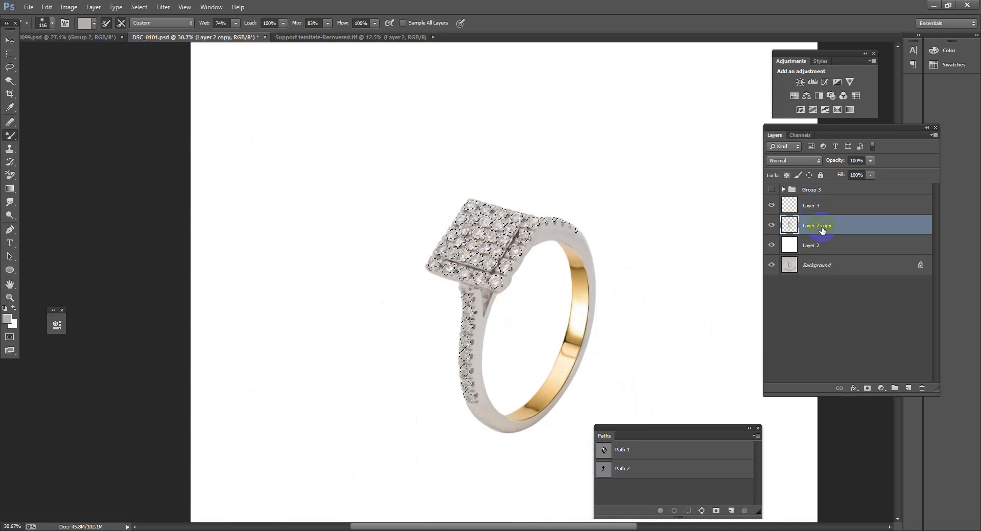
# - Copy the diamonds onto Layer 4 and move it above Layer 3
pyautogui.hotkey('ctrl', 'j')
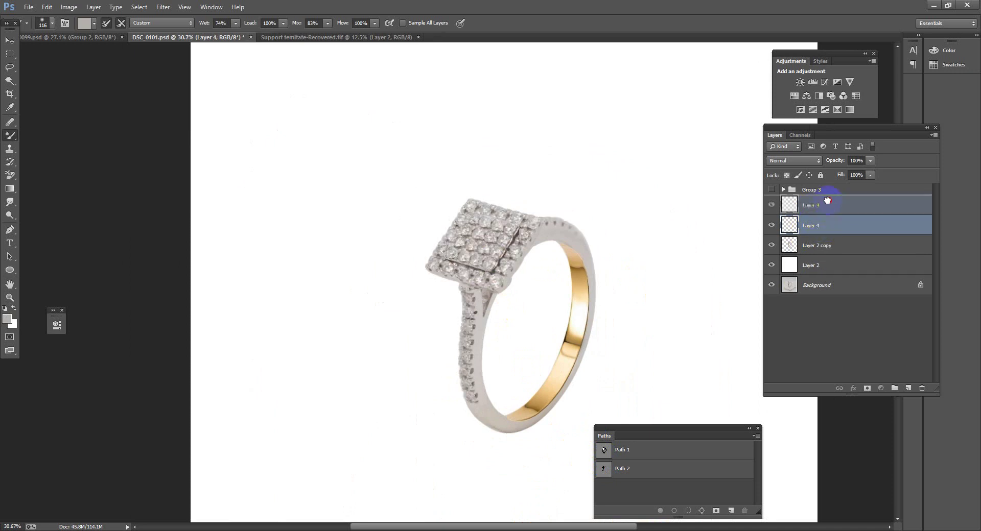
pyautogui.moveTo(826, 230); pyautogui.dragTo(824, 199)
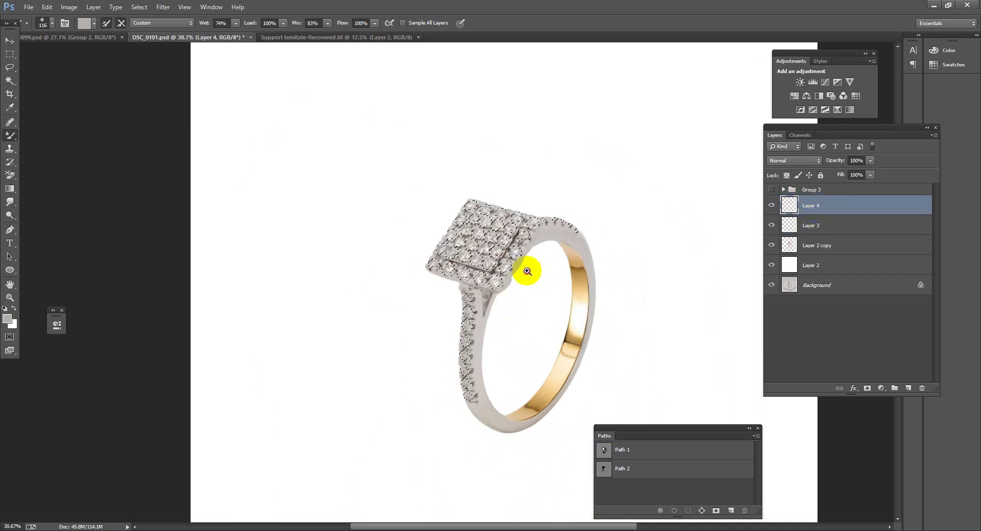
pyautogui.scroll(5, 527, 268)
# - Add a Vibrance -100 layer, delete it, and open the Camera Raw Filter
pyautogui.click(850, 82)
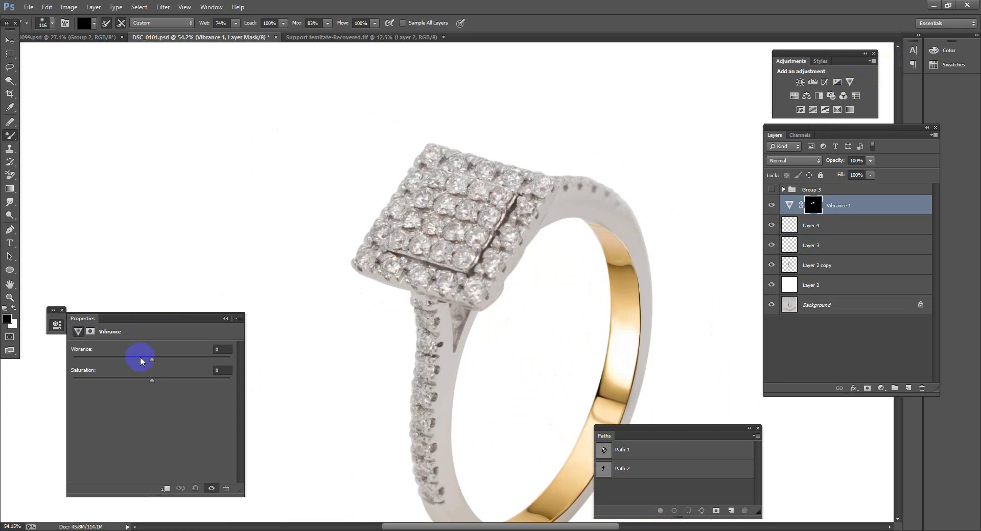
pyautogui.moveTo(131, 361); pyautogui.dragTo(66, 362)
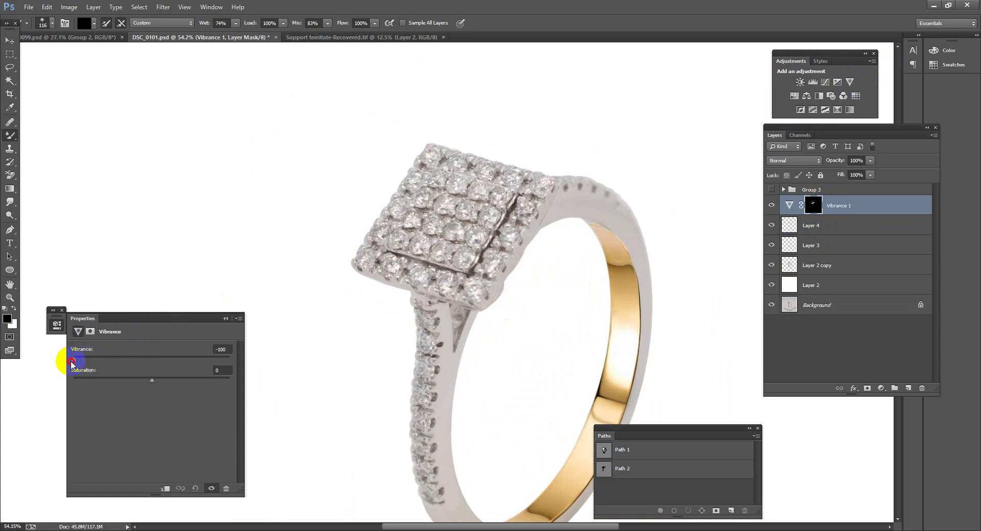
pyautogui.click(223, 320)
pyautogui.press('Delete')
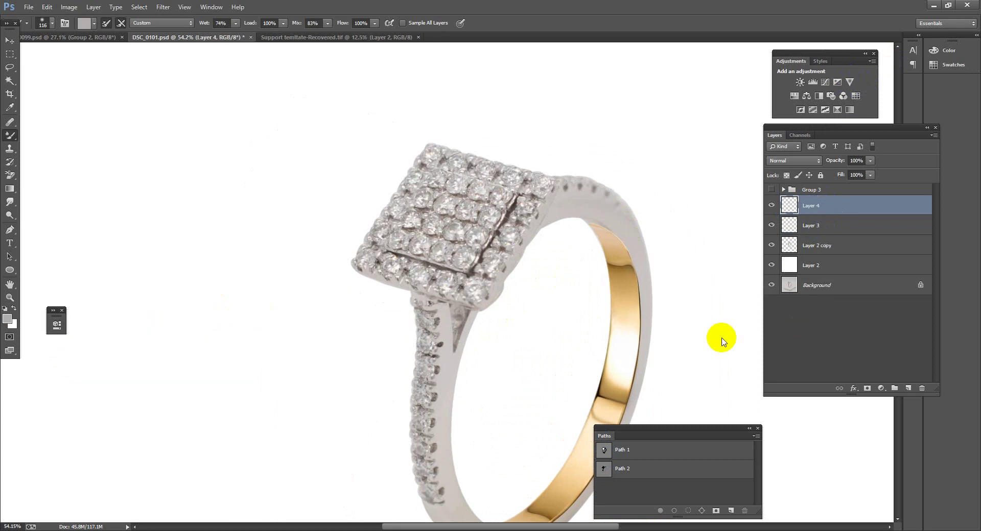
pyautogui.hotkey('ctrl', 'shift', 'a')
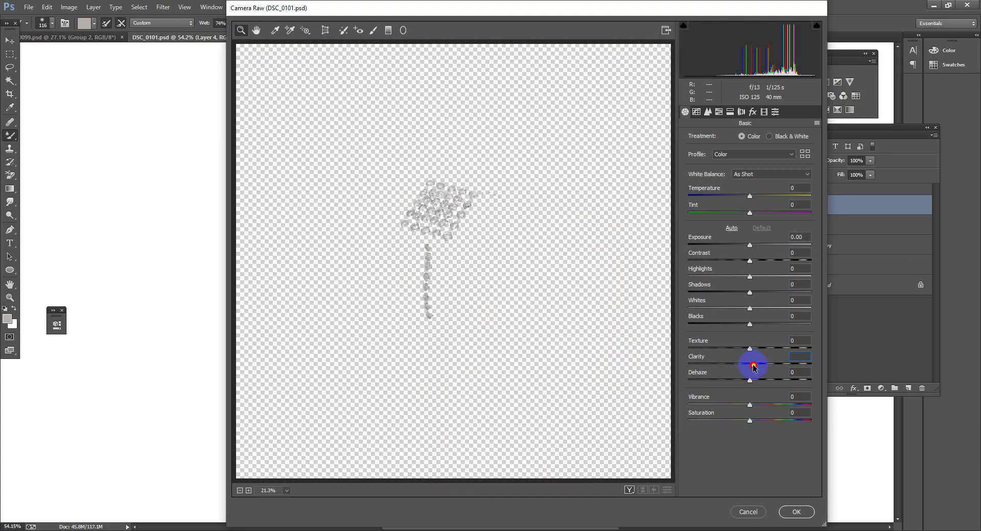
# - Apply a first Camera Raw pass with Clarity +11 and Texture, Blacks, Shadows, Contrast pushed high
pyautogui.click(753, 366)
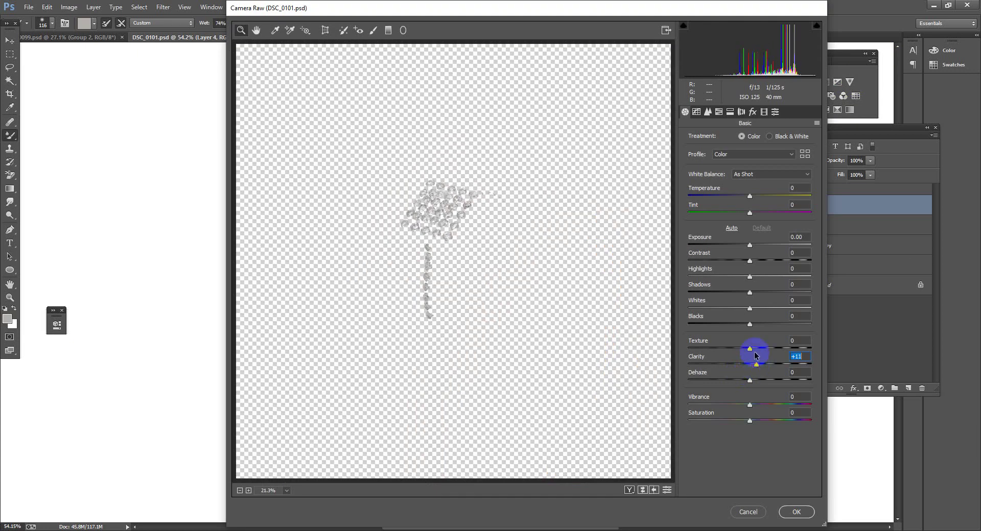
pyautogui.moveTo(749, 349); pyautogui.dragTo(870, 347)
pyautogui.moveTo(755, 322); pyautogui.dragTo(813, 323)
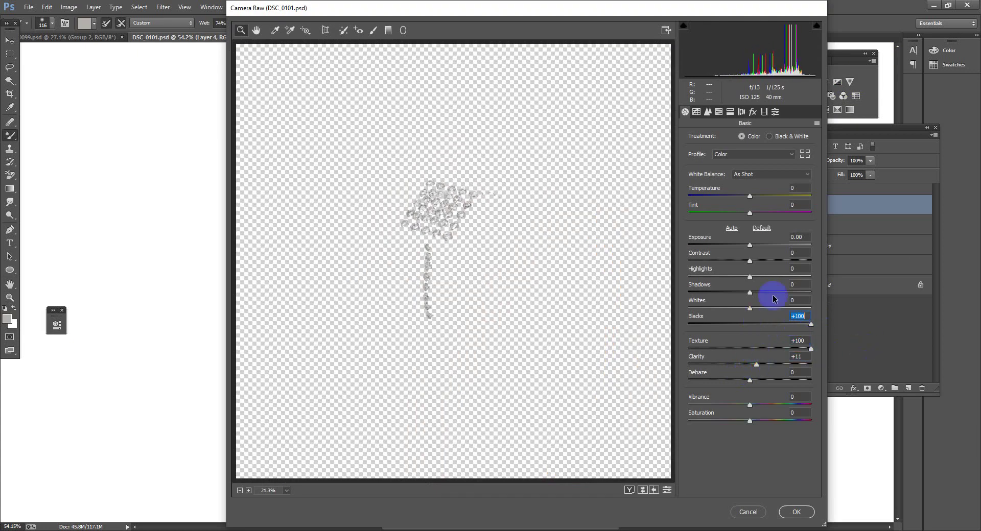
pyautogui.moveTo(771, 293); pyautogui.dragTo(850, 289)
pyautogui.moveTo(751, 261); pyautogui.dragTo(863, 265)
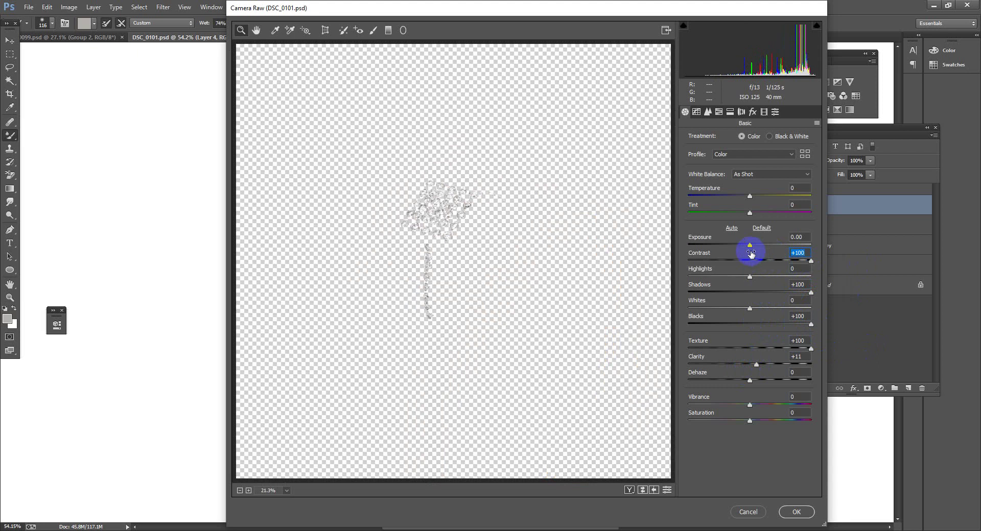
pyautogui.moveTo(749, 245); pyautogui.dragTo(753, 245)
pyautogui.click(802, 512)
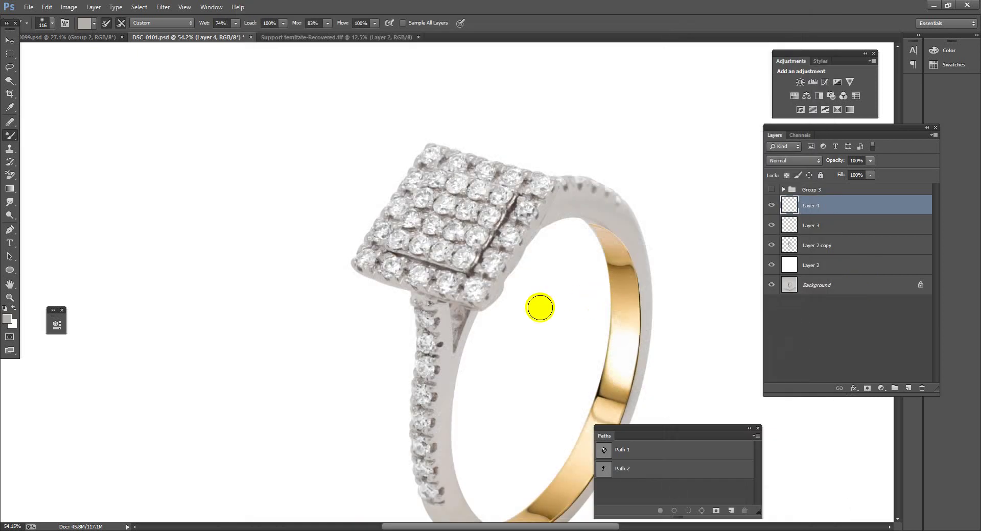
pyautogui.moveTo(587, 306)
pyautogui.mouseDown()
pyautogui.moveTo(401, 273)
pyautogui.moveTo(471, 284)
pyautogui.mouseUp()
# - Redo Camera Raw on the diamonds with Blacks +22, Shadows +18 and Contrast +22
pyautogui.hotkey('ctrl', 'shift', 'a')
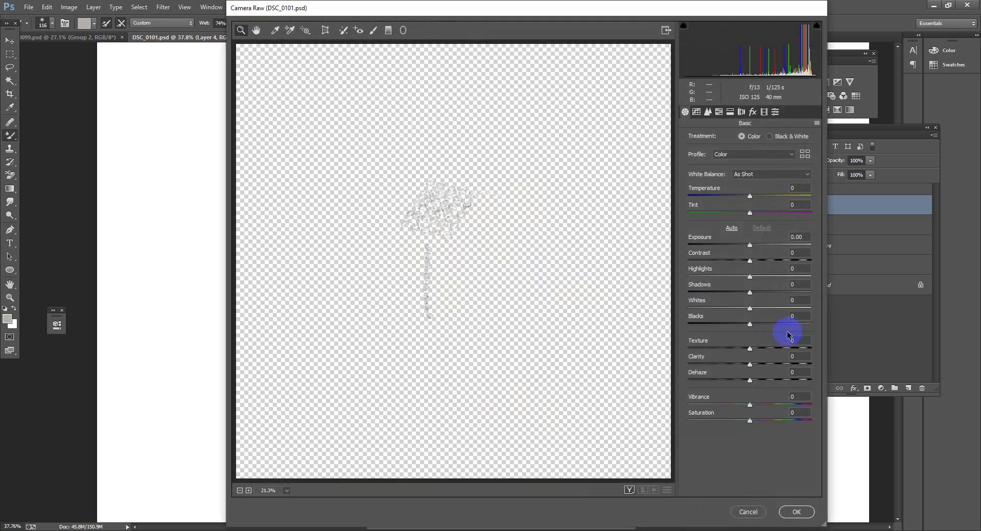
pyautogui.moveTo(755, 326); pyautogui.dragTo(763, 324)
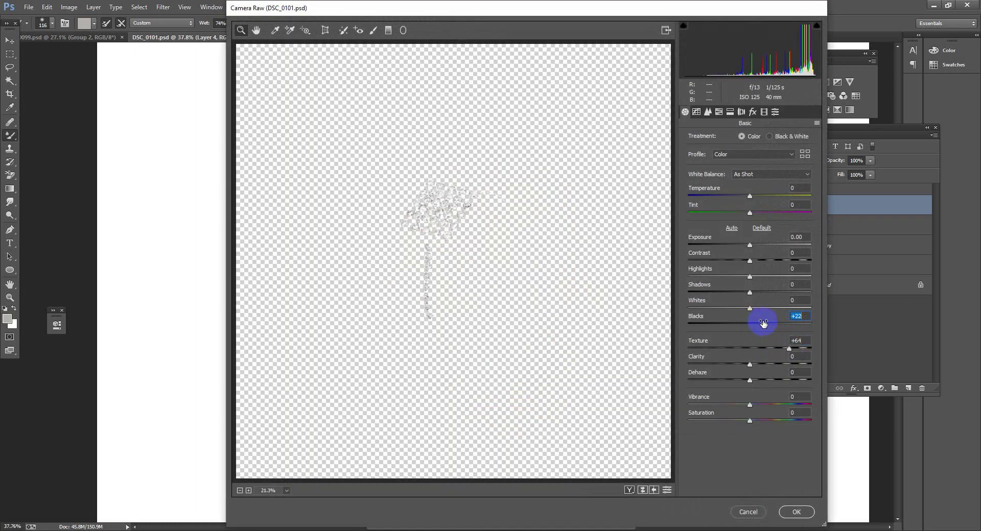
pyautogui.moveTo(750, 292); pyautogui.dragTo(760, 292)
pyautogui.moveTo(750, 260); pyautogui.dragTo(763, 262)
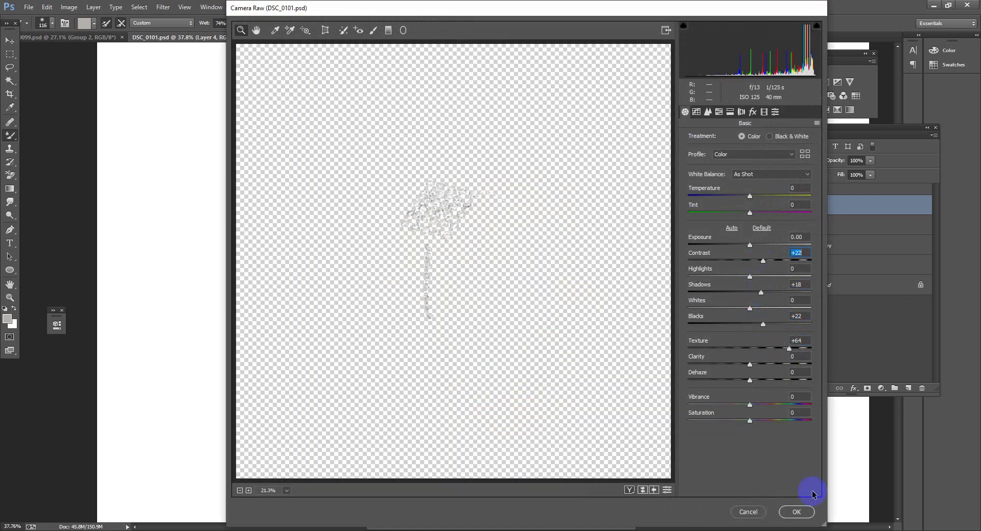
pyautogui.click(802, 516)
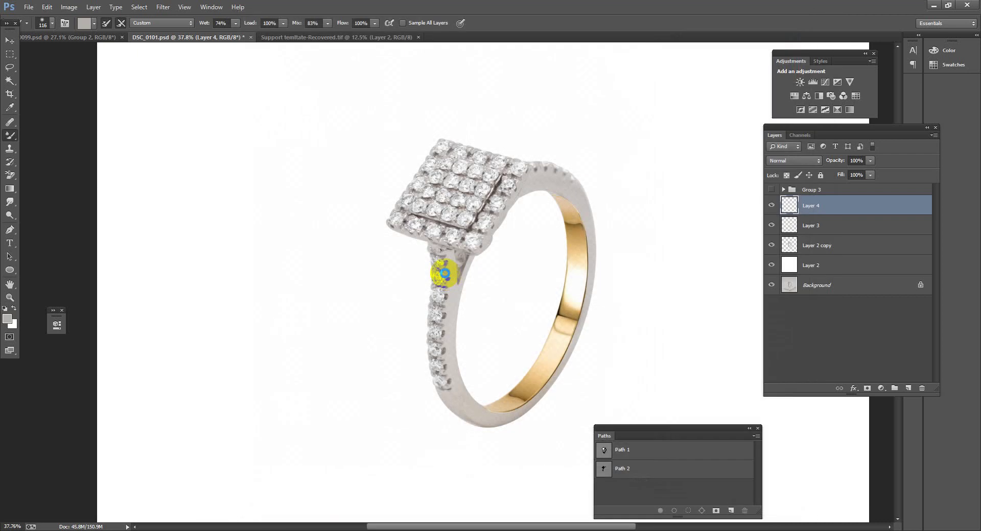
# - Remove the gold-band Layer 3 and add a new empty Layer 5 above Layer 2 copy
pyautogui.scroll(5, 444, 273)
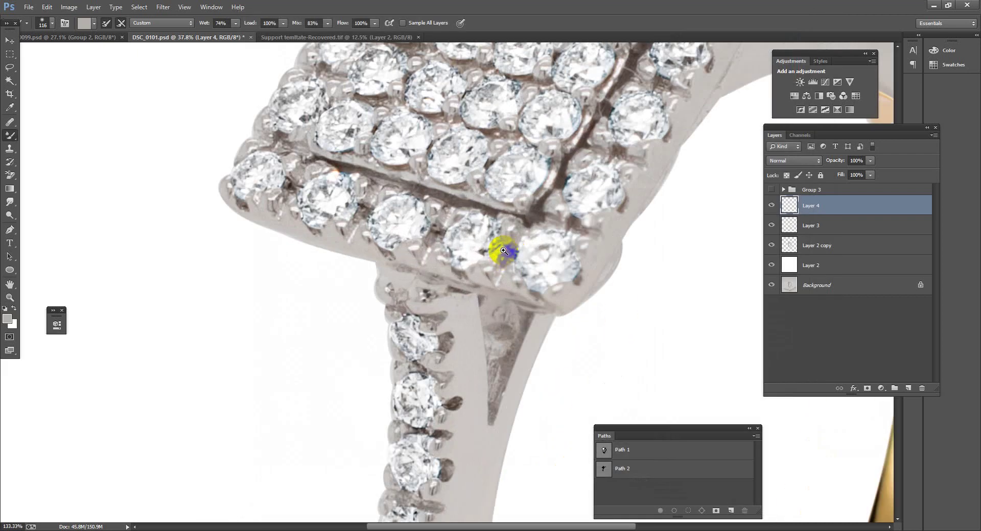
pyautogui.scroll(-6, 500, 247)
pyautogui.scroll(-2, 453, 213)
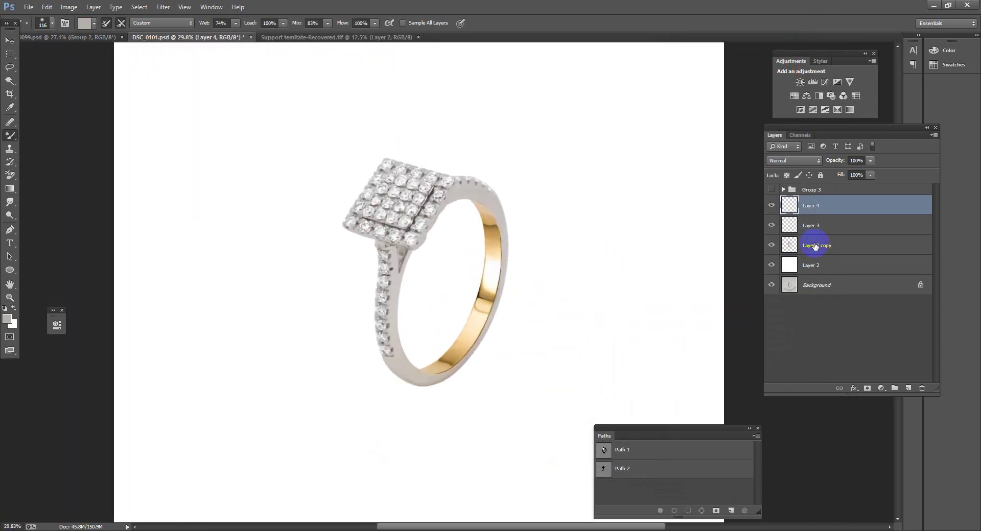
pyautogui.click(799, 247)
pyautogui.keyDown('ctrl'); pyautogui.click(788, 247); pyautogui.keyUp('ctrl')
pyautogui.click(810, 227)
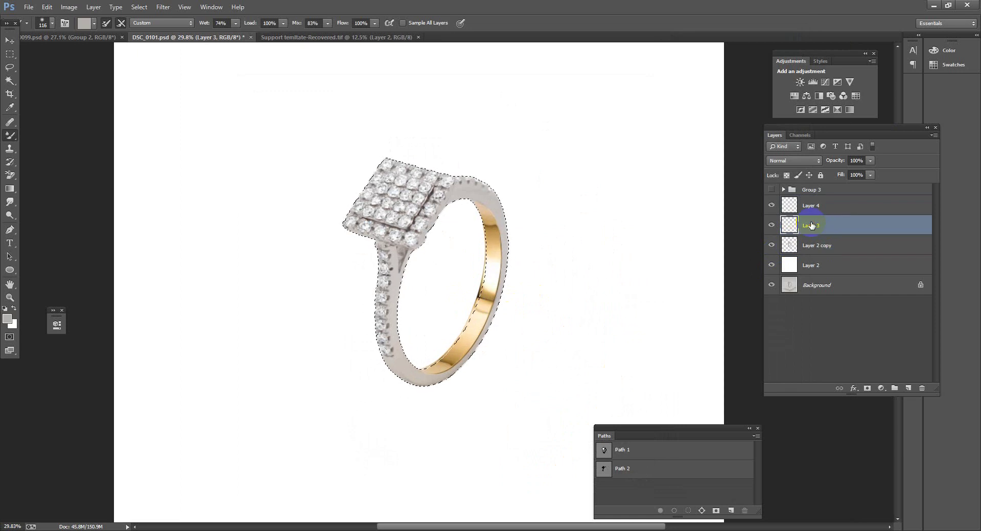
pyautogui.hotkey('ctrl', 'e')
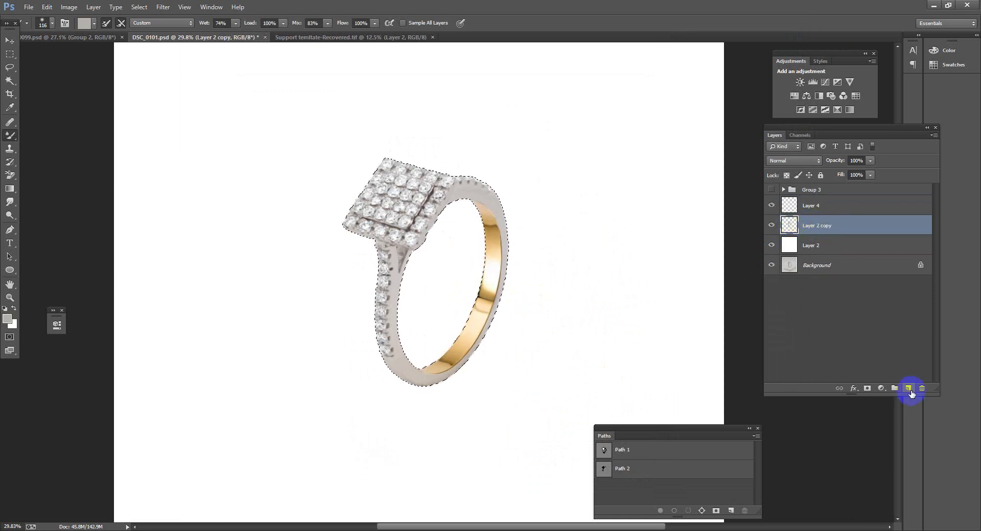
pyautogui.click(909, 389)
# - Switch back to the regular Brush and fill the ring selection on Layer 5 with white
pyautogui.rightClick(343, 41)
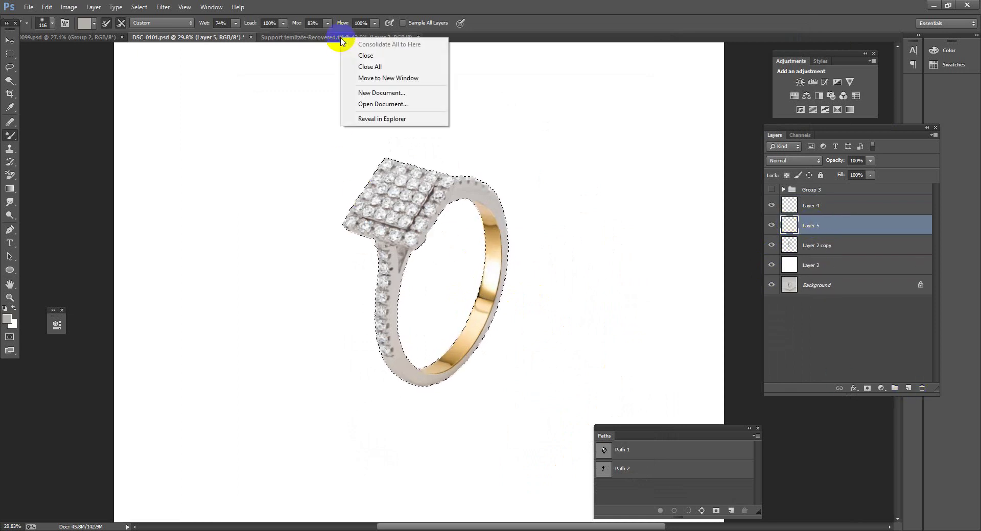
pyautogui.click(287, 40)
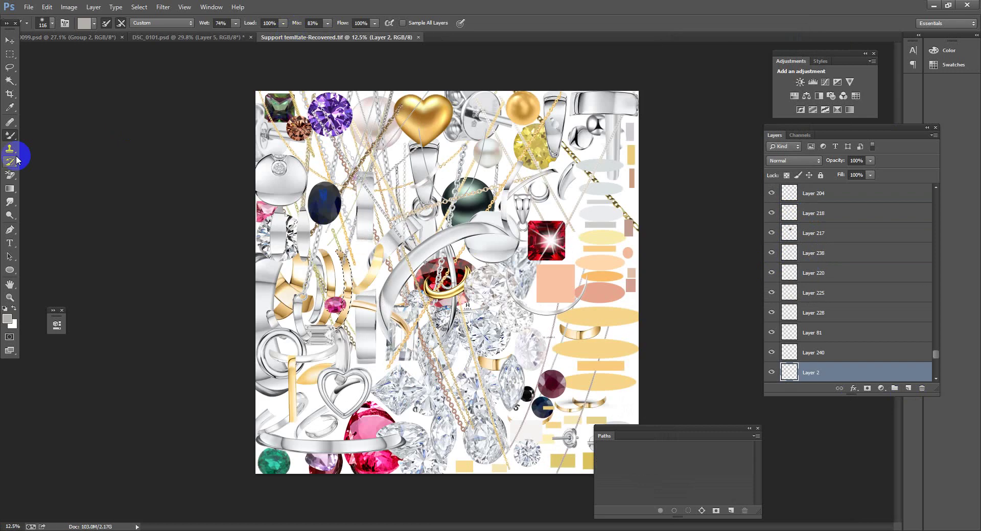
pyautogui.rightClick(10, 136)
pyautogui.click(46, 134)
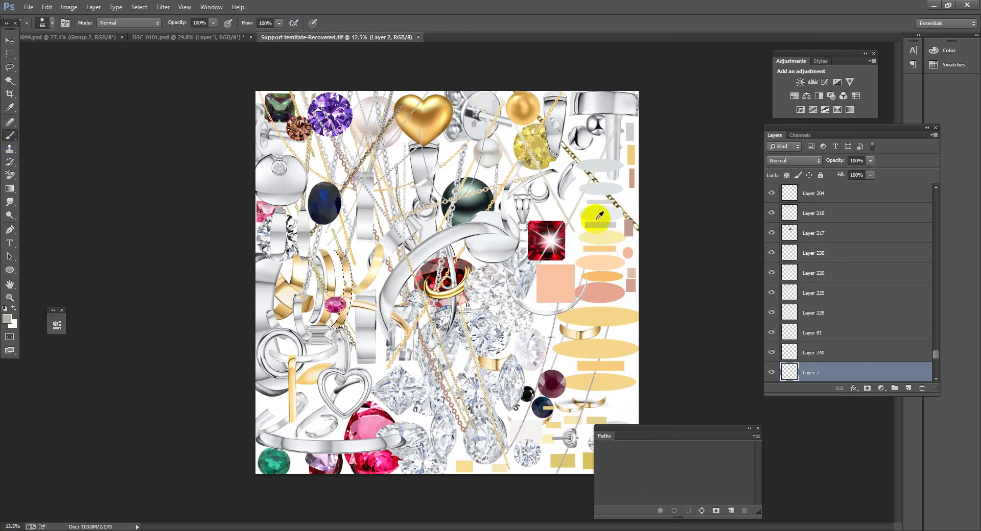
pyautogui.click(204, 37)
pyautogui.hotkey('alt', 'BackSpace')
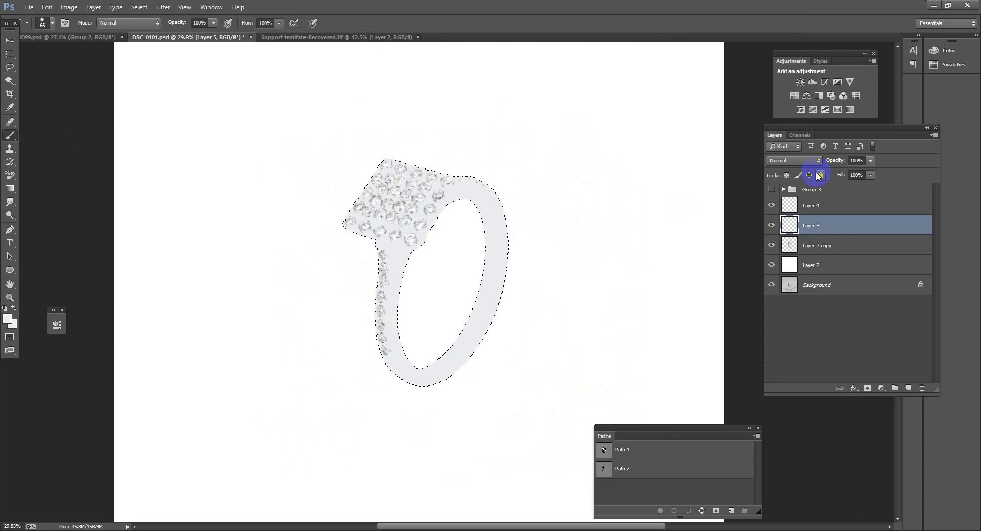
# - Set Layer 5 to the Color blend mode, then delete Layer 5
pyautogui.click(806, 160)
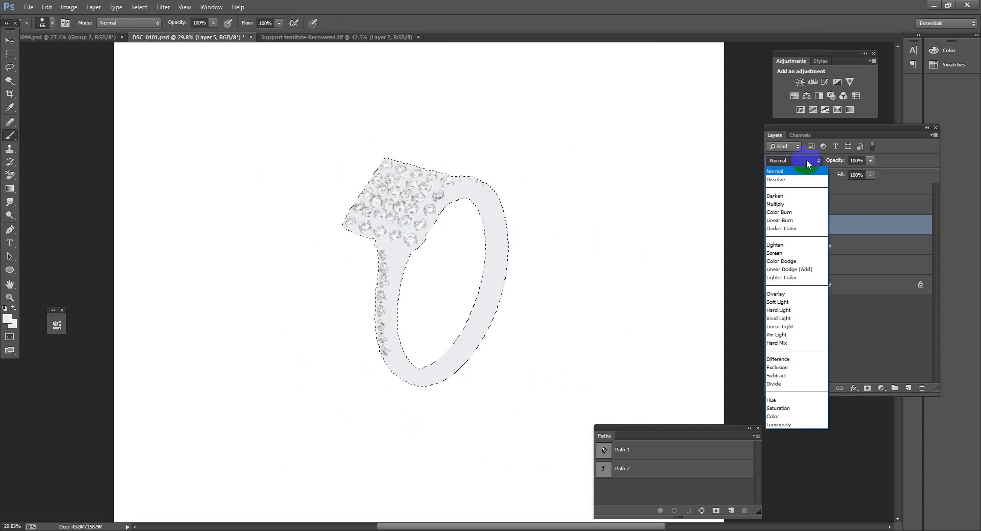
pyautogui.click(789, 417)
pyautogui.scroll(3, 460, 324)
pyautogui.scroll(-3, 502, 314)
pyautogui.scroll(2, 489, 360)
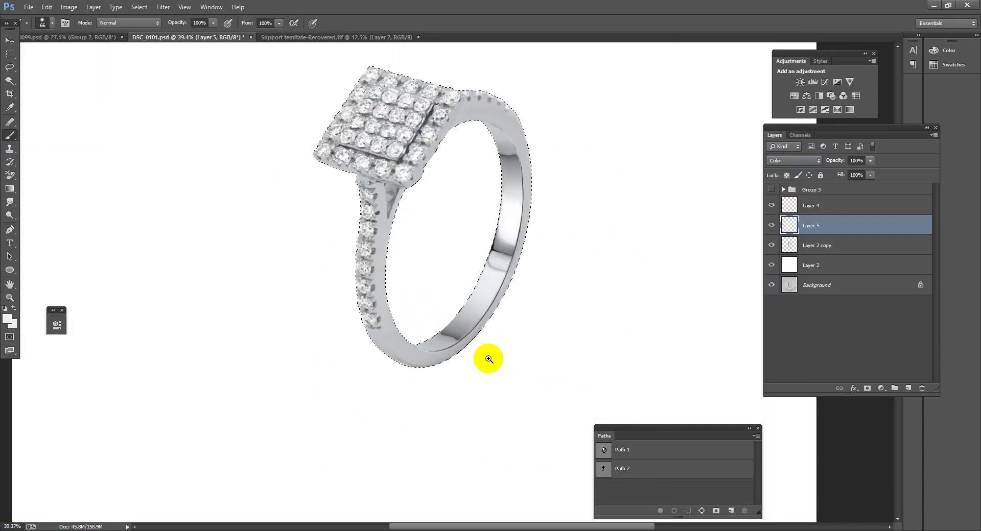
pyautogui.scroll(2, 489, 359)
pyautogui.press('Delete')
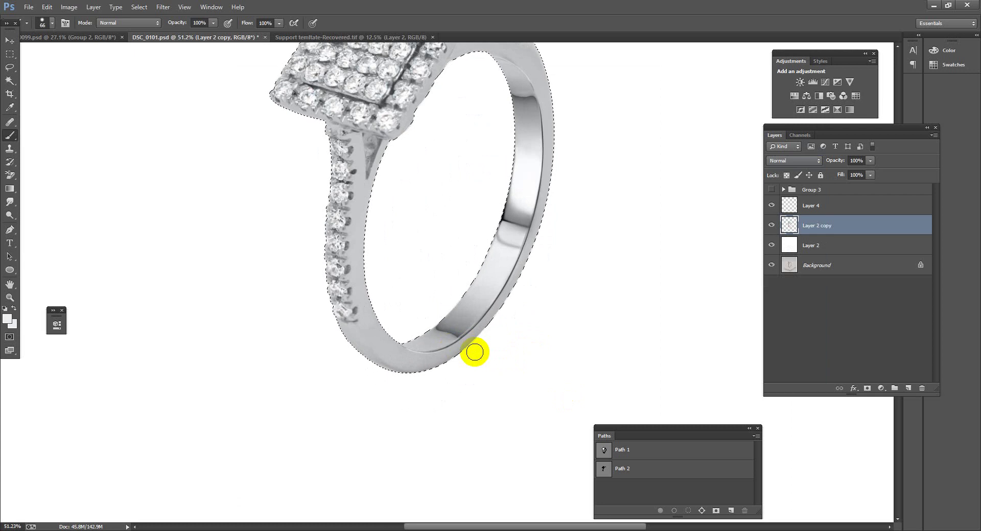
# - Turn Layer 4 back on and zoom in and out to inspect the ring
pyautogui.moveTo(370, 171)
pyautogui.mouseDown()
pyautogui.moveTo(491, 247)
pyautogui.moveTo(578, 141)
pyautogui.mouseUp()
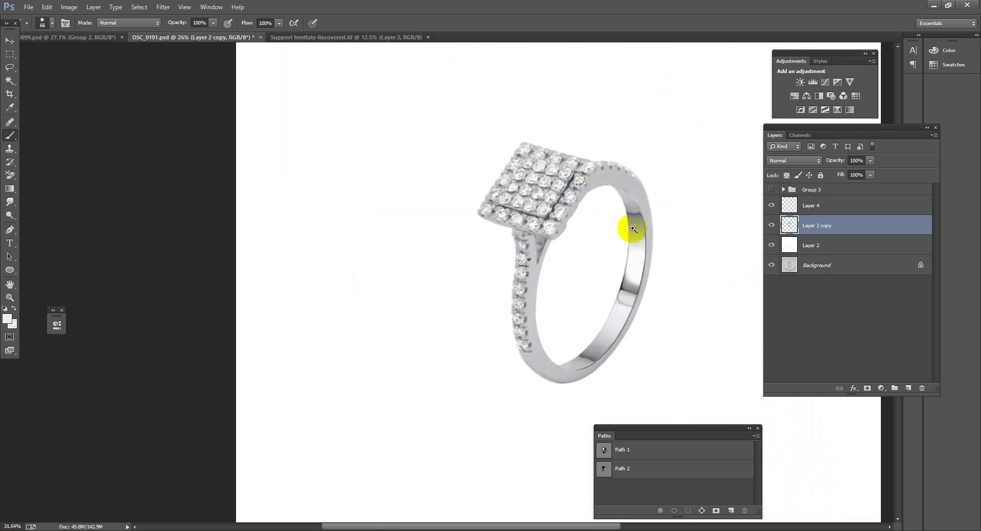
pyautogui.moveTo(578, 141); pyautogui.dragTo(631, 225)
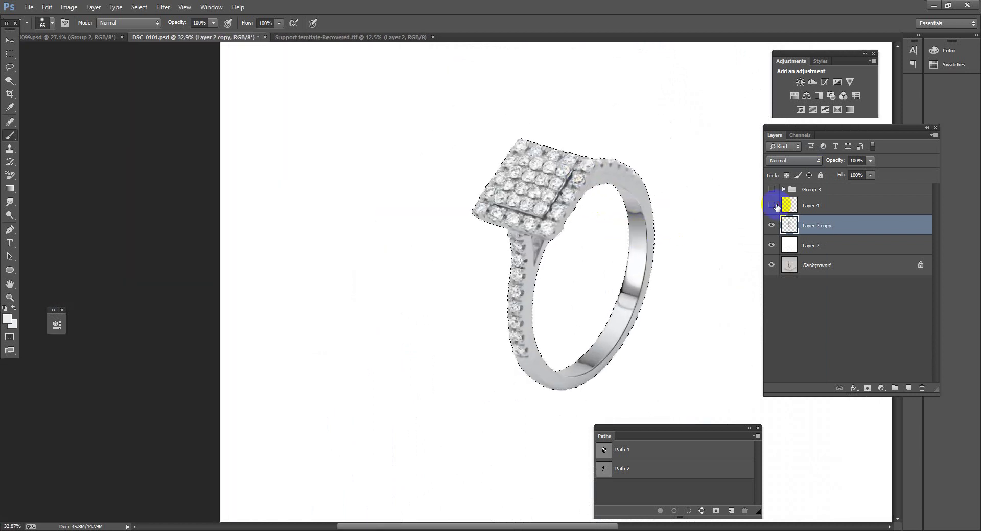
pyautogui.click(771, 205)
pyautogui.moveTo(547, 295)
pyautogui.mouseDown()
pyautogui.moveTo(581, 307)
pyautogui.moveTo(601, 291)
pyautogui.moveTo(565, 277)
pyautogui.mouseUp()
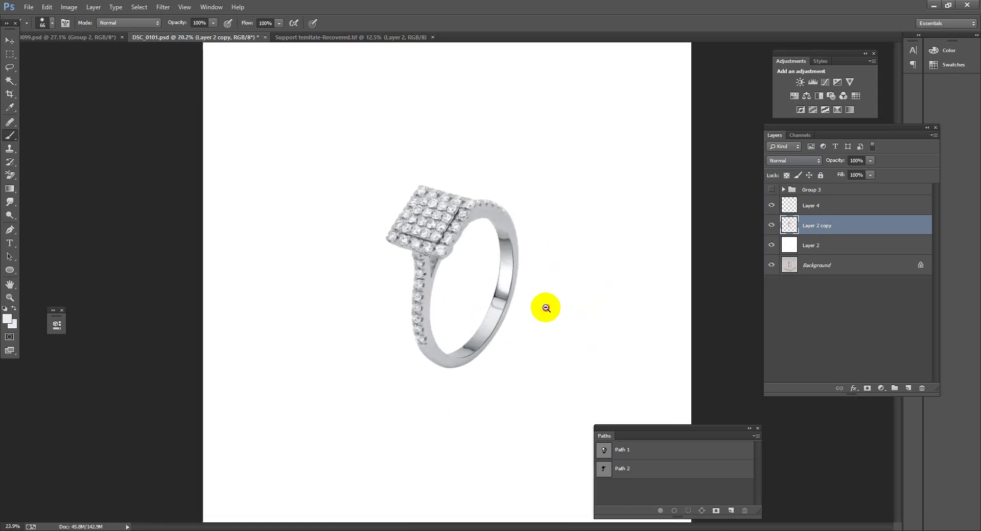
pyautogui.moveTo(564, 278); pyautogui.dragTo(547, 310)
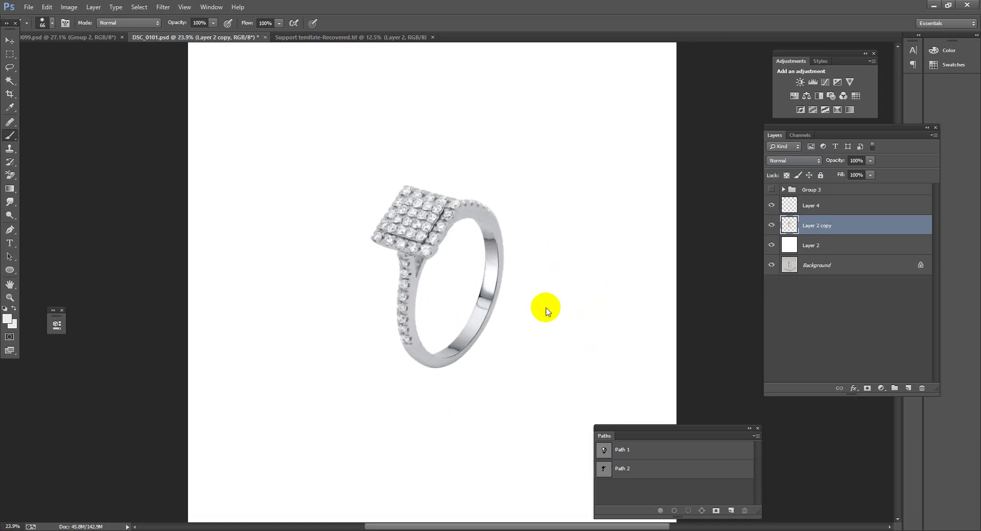
pyautogui.hotkey('ctrl', 'shift', 'a')
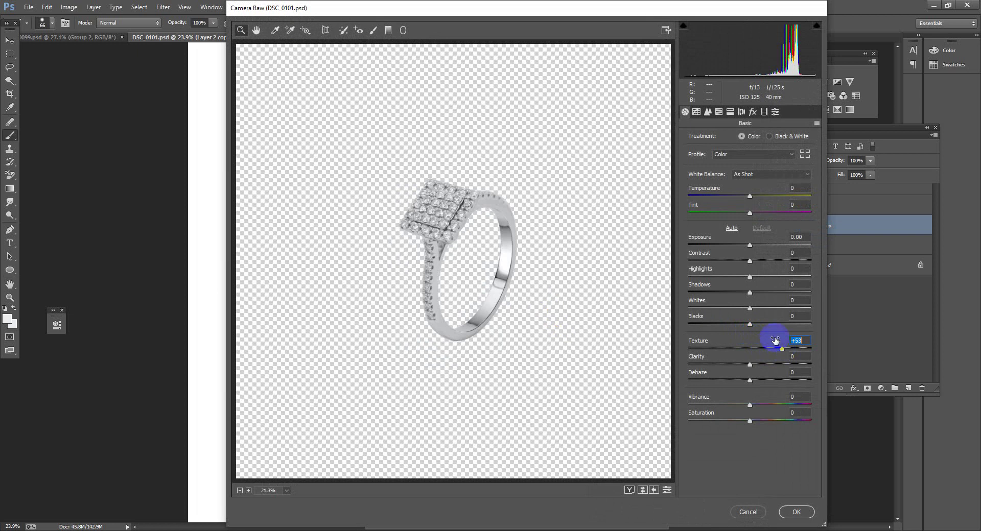
# - Raise Camera Raw Blacks to +28 and Shadows to +18, then review sharpening and noise settings
pyautogui.click(768, 324)
pyautogui.click(761, 293)
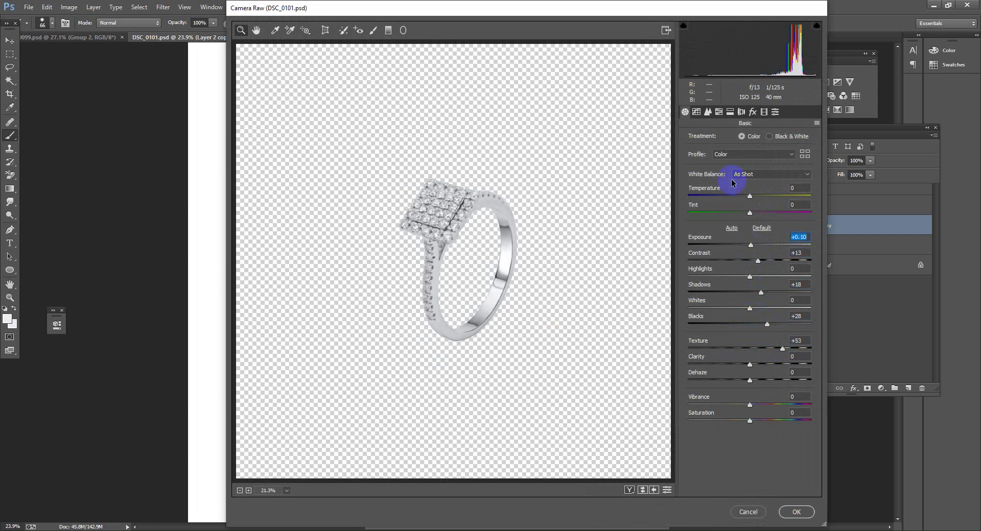
pyautogui.click(708, 111)
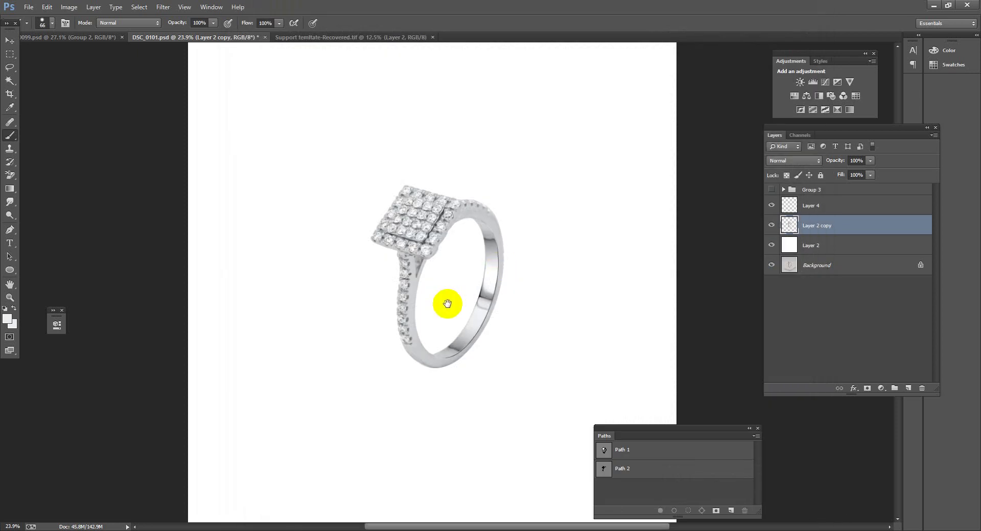
pyautogui.moveTo(448, 303)
pyautogui.mouseDown()
pyautogui.moveTo(515, 319)
pyautogui.moveTo(456, 273)
pyautogui.mouseUp()
# - Add a Selective Color layer above Layer 2 copy with Whites Black -11 and Neutrals Black -15
pyautogui.click(821, 230)
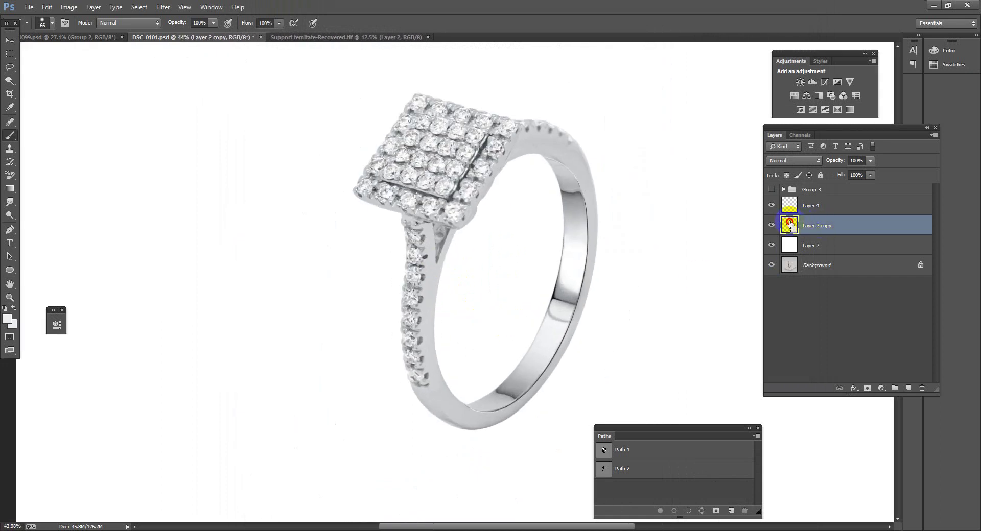
pyautogui.click(849, 109)
pyautogui.click(137, 364)
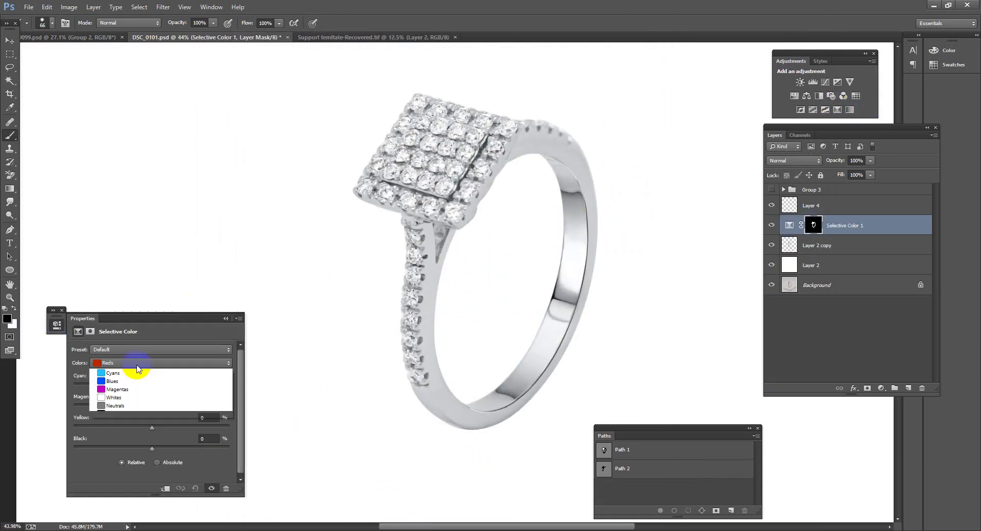
pyautogui.click(115, 398)
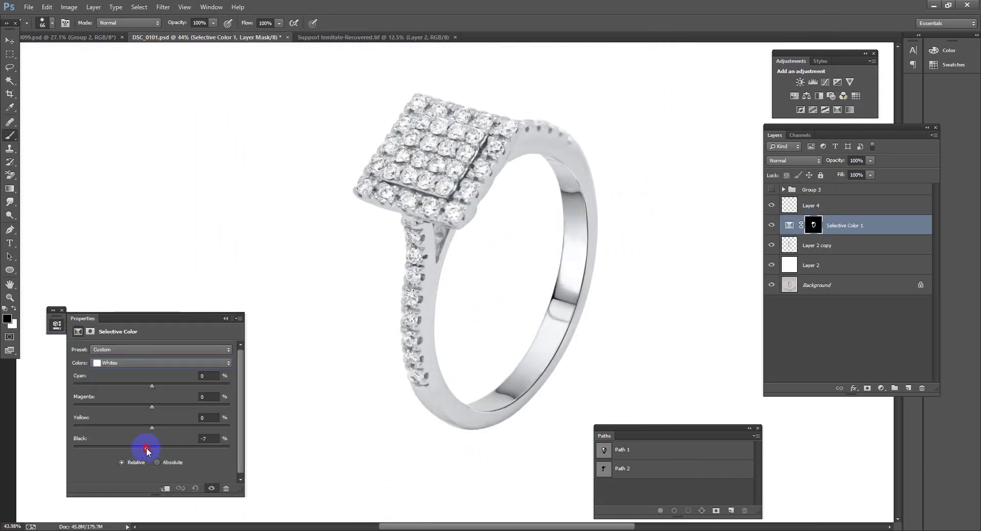
pyautogui.click(148, 365)
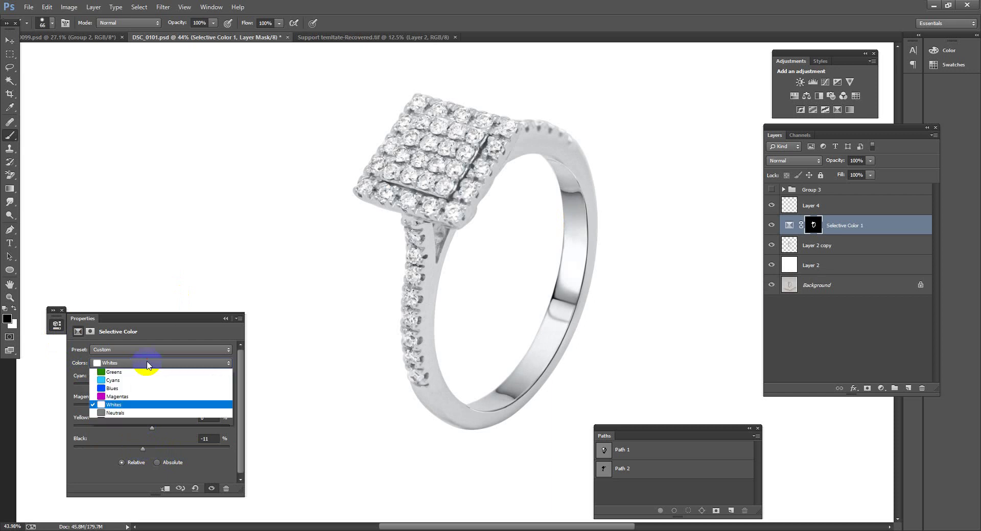
pyautogui.click(130, 433)
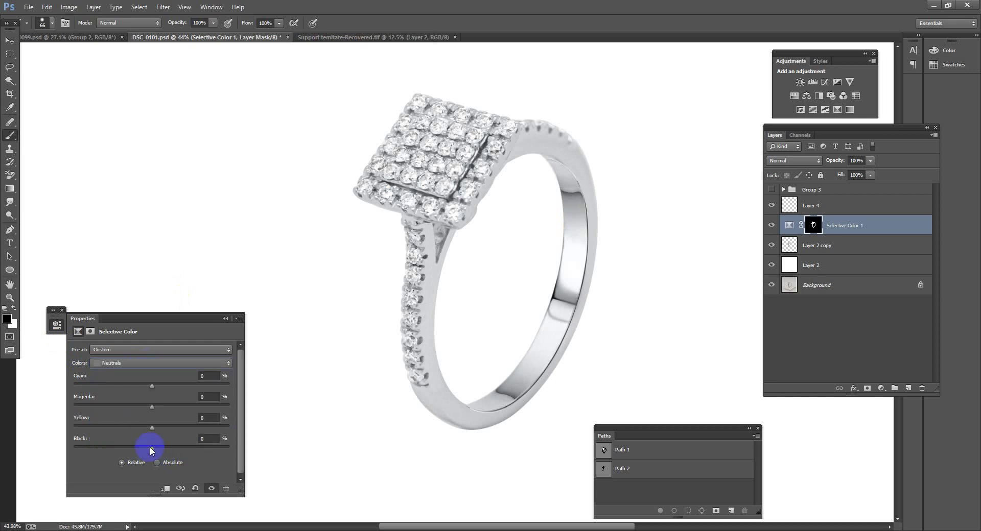
pyautogui.moveTo(152, 448); pyautogui.dragTo(137, 449)
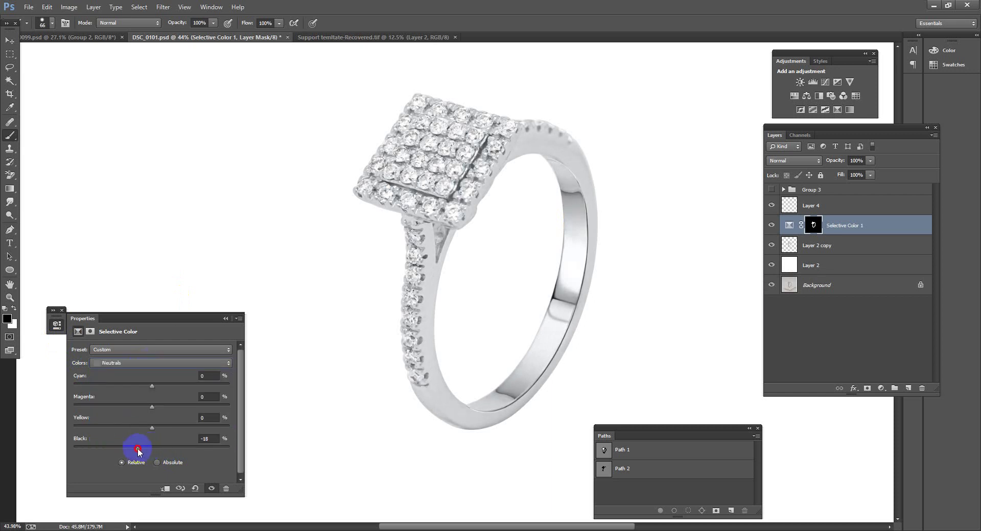
pyautogui.click(228, 319)
pyautogui.scroll(-3, 548, 289)
pyautogui.scroll(2, 541, 315)
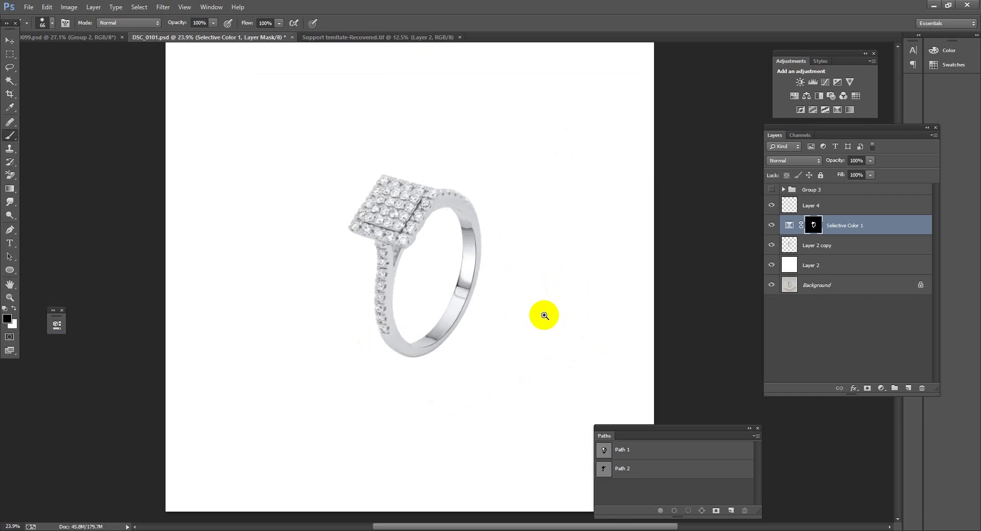
pyautogui.scroll(2, 541, 315)
# - Toggle Selective Color 1 on and off to compare, then add a vector mask to it
pyautogui.click(772, 224)
pyautogui.click(772, 225)
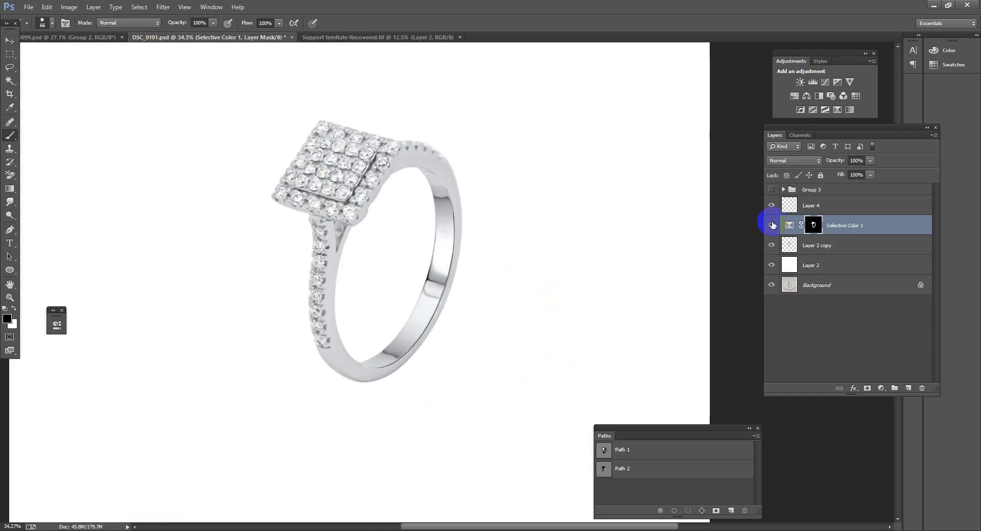
pyautogui.click(773, 225)
pyautogui.click(772, 224)
pyautogui.moveTo(483, 338)
pyautogui.mouseDown()
pyautogui.moveTo(476, 333)
pyautogui.moveTo(522, 313)
pyautogui.mouseUp()
pyautogui.click(870, 389)
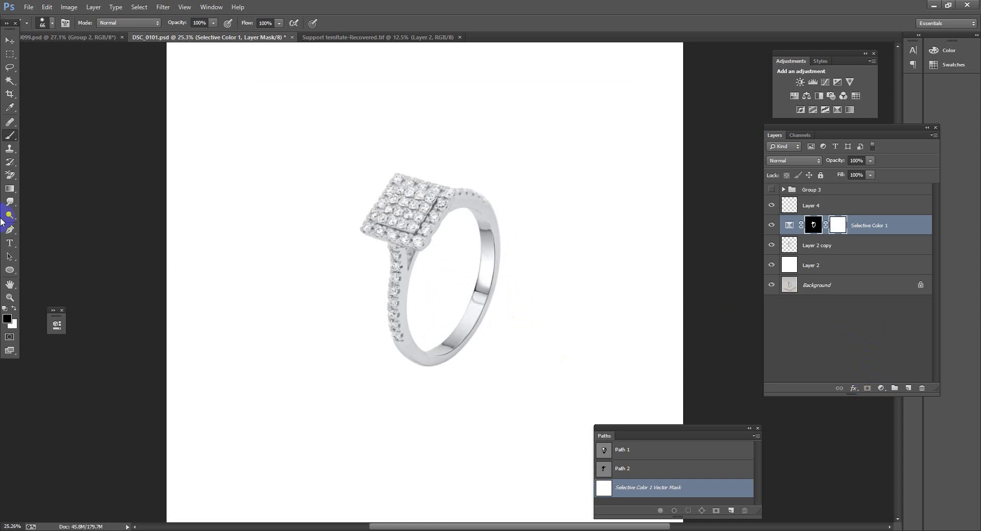
# - Set up the Brush Tool at 243 px with 0% hardness
pyautogui.click(7, 135)
pyautogui.click(46, 136)
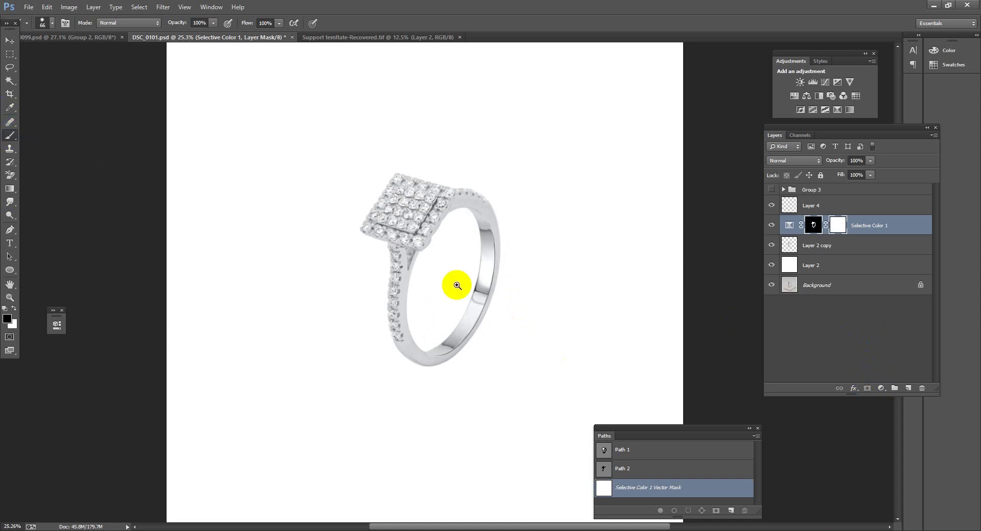
pyautogui.scroll(2, 454, 280)
pyautogui.moveTo(506, 285); pyautogui.dragTo(481, 250)
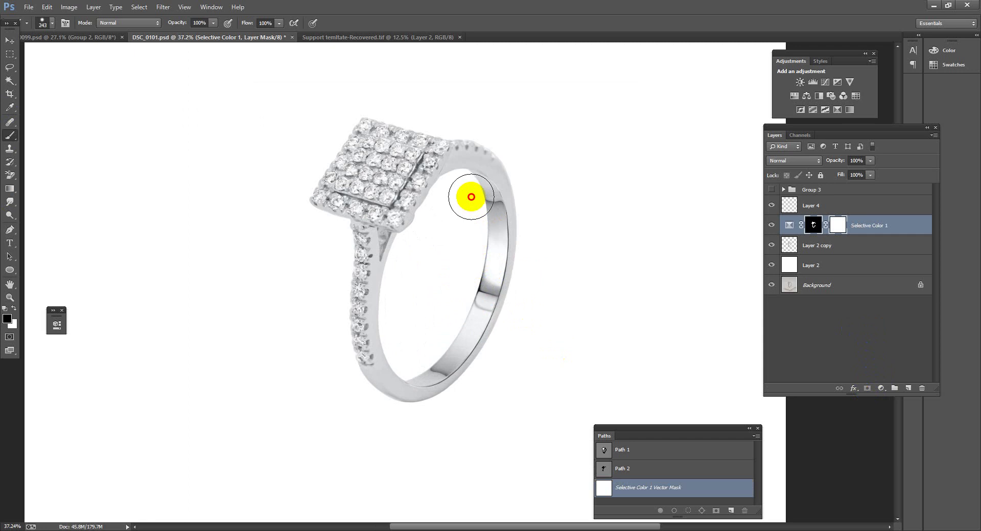
pyautogui.rightClick(478, 226)
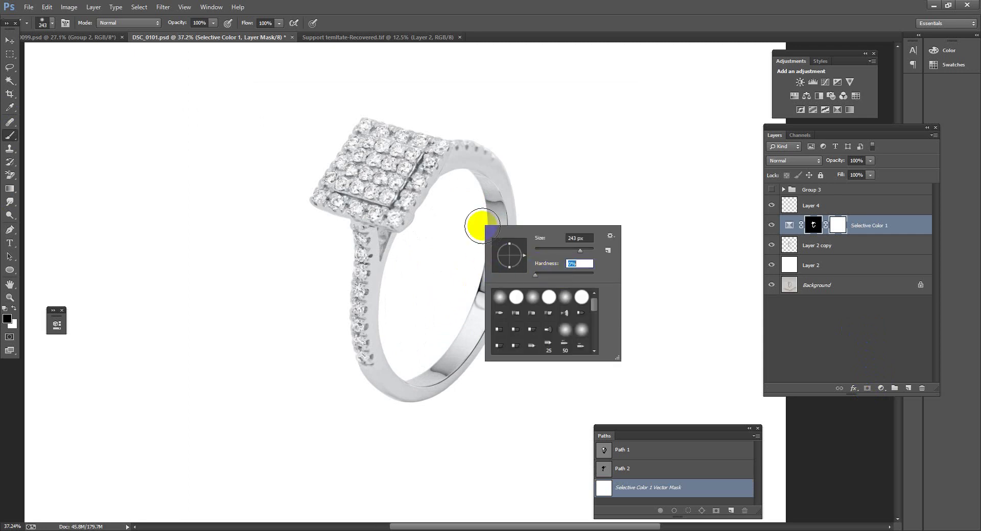
pyautogui.press('Return')
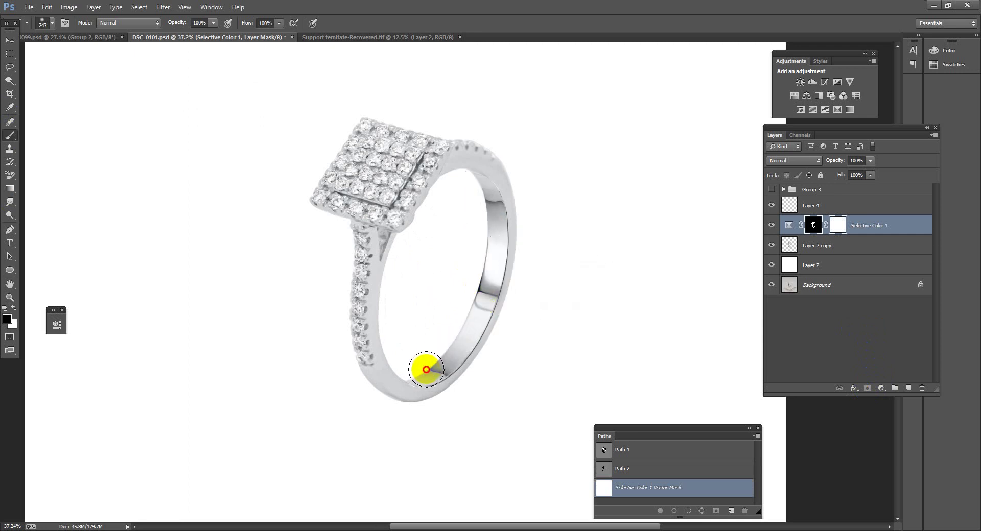
pyautogui.scroll(-3, 537, 350)
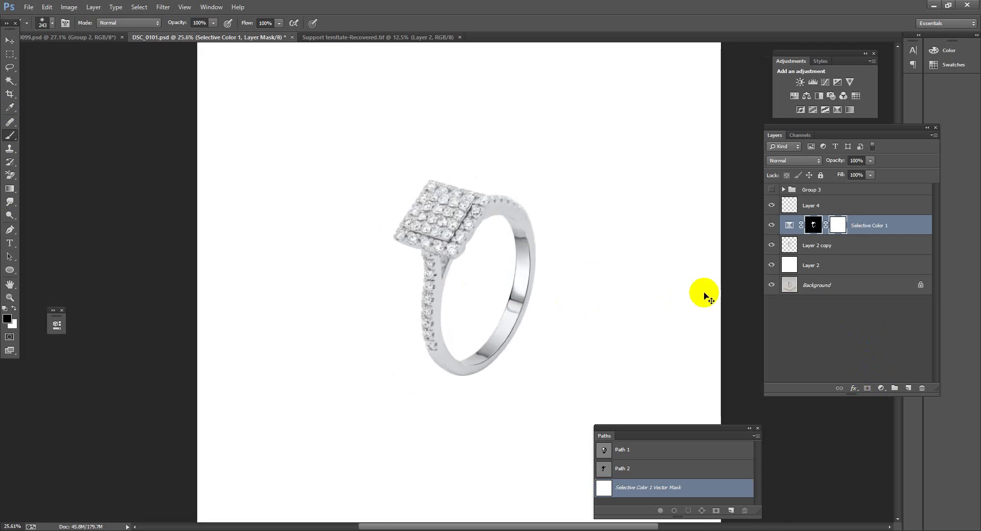
# - Delete the Selective Color 1 layer and pan the view over the ring
pyautogui.press('Delete')
pyautogui.click(790, 231)
pyautogui.scroll(5, 509, 212)
pyautogui.scroll(-4, 563, 240)
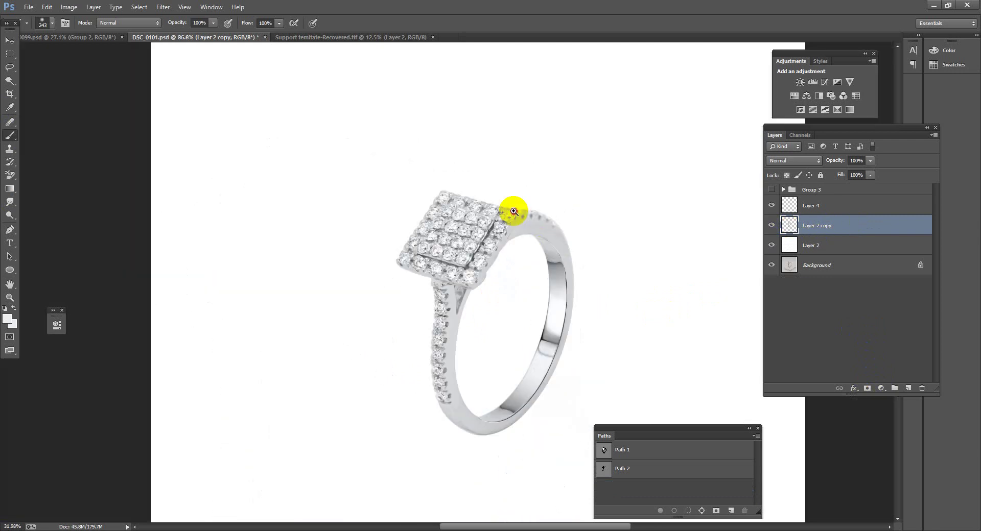
pyautogui.scroll(1, 513, 214)
pyautogui.scroll(3, 502, 205)
pyautogui.scroll(3, 543, 221)
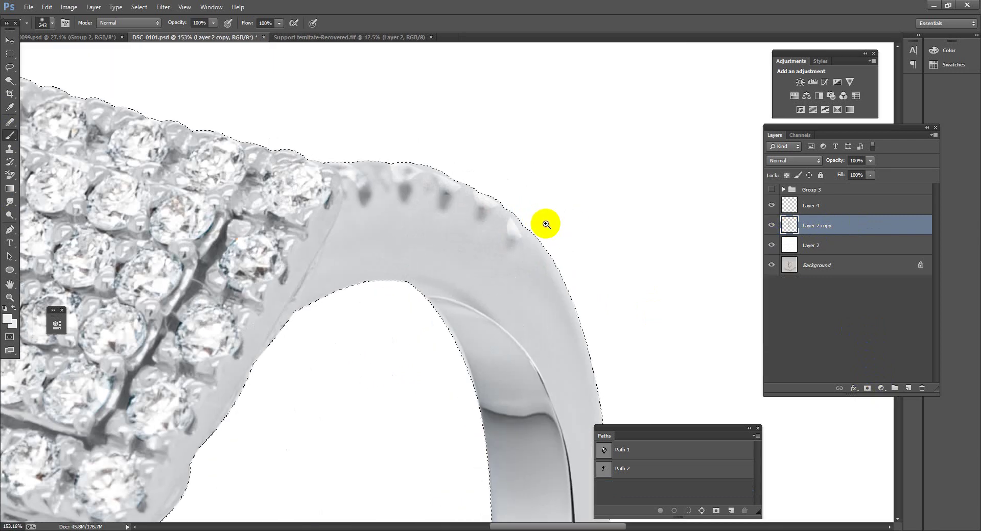
pyautogui.scroll(-5, 504, 200)
pyautogui.scroll(1, 478, 280)
pyautogui.scroll(1, 455, 306)
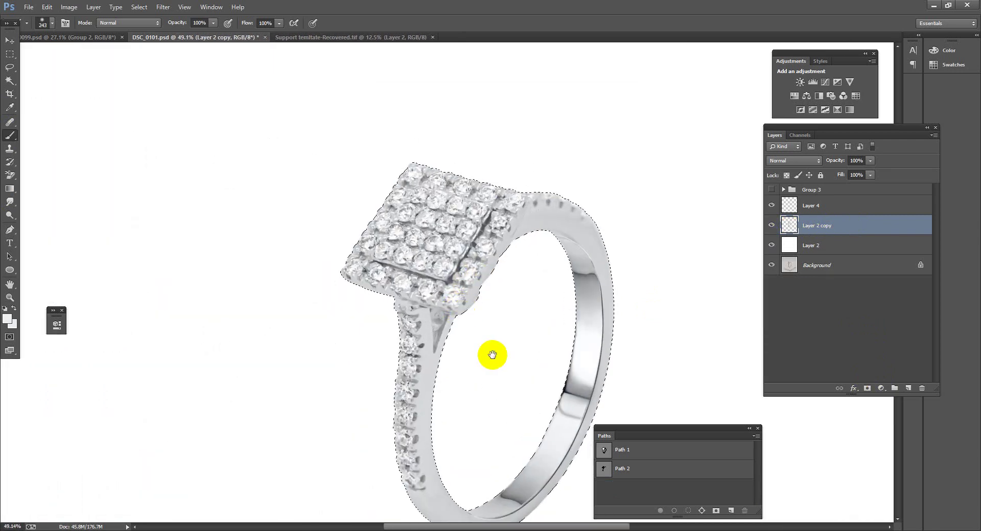
pyautogui.moveTo(493, 357); pyautogui.dragTo(456, 226)
pyautogui.scroll(2, 445, 387)
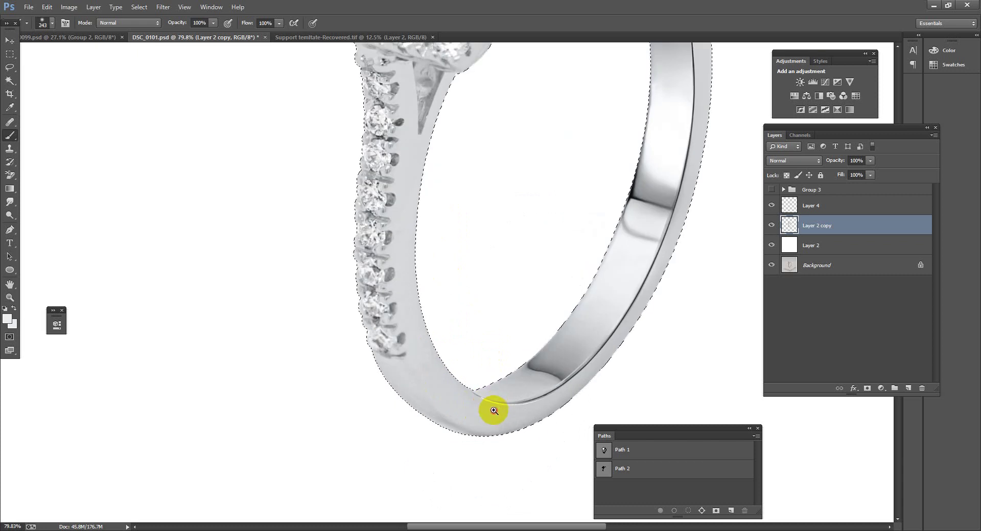
pyautogui.scroll(-1, 495, 409)
pyautogui.scroll(2, 505, 411)
# - Switch to the Mixer Brush Tool and bring the ring's head into view
pyautogui.keyDown('ctrl'); pyautogui.click(789, 225); pyautogui.keyUp('ctrl')
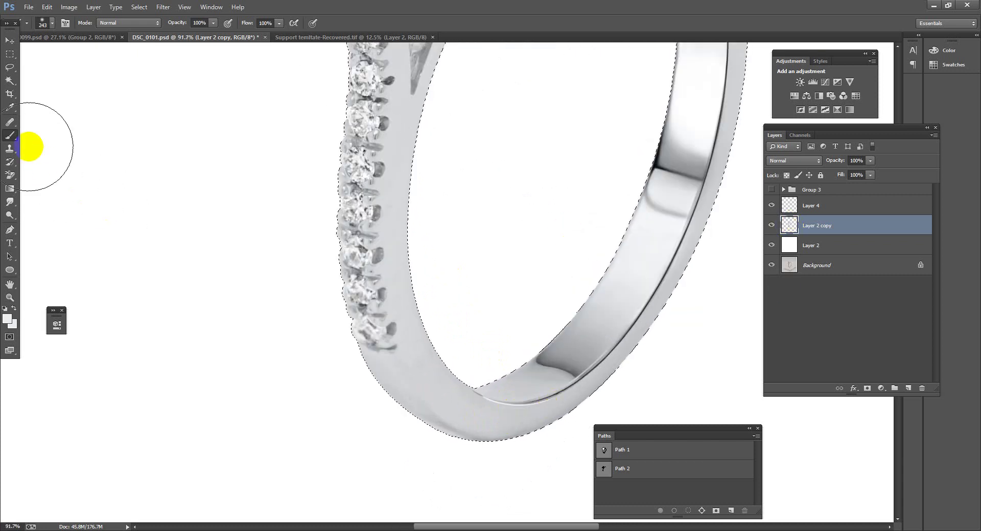
pyautogui.rightClick(9, 136)
pyautogui.click(46, 164)
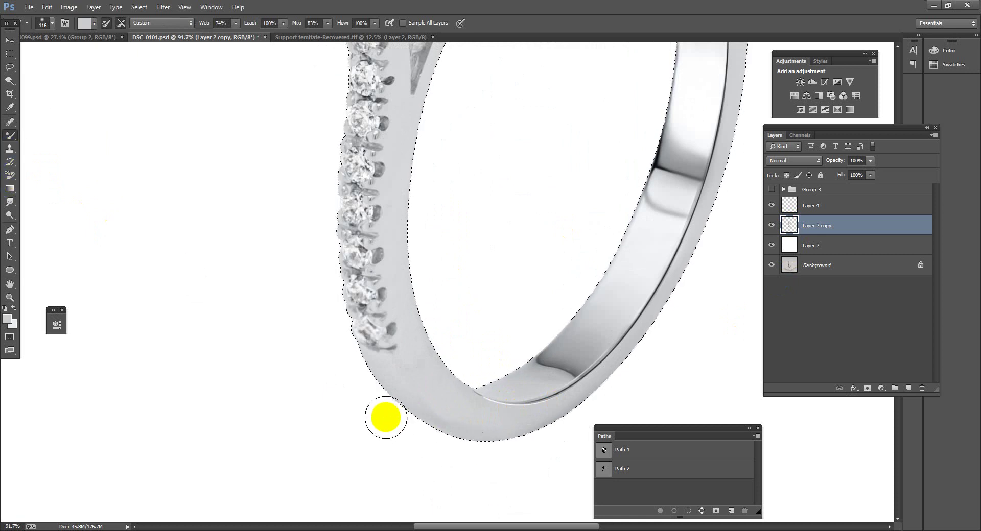
pyautogui.scroll(-4, 451, 384)
pyautogui.scroll(2, 451, 384)
pyautogui.scroll(1, 467, 339)
pyautogui.scroll(1, 455, 368)
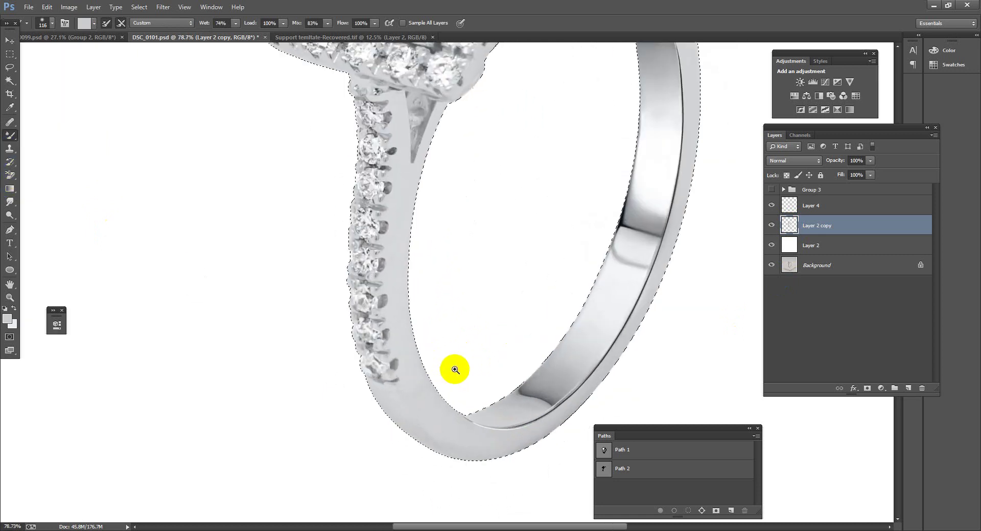
pyautogui.scroll(1, 427, 236)
pyautogui.moveTo(427, 236); pyautogui.dragTo(416, 344)
# - Zoom in and out to inspect the ring's metal
pyautogui.scroll(2, 471, 324)
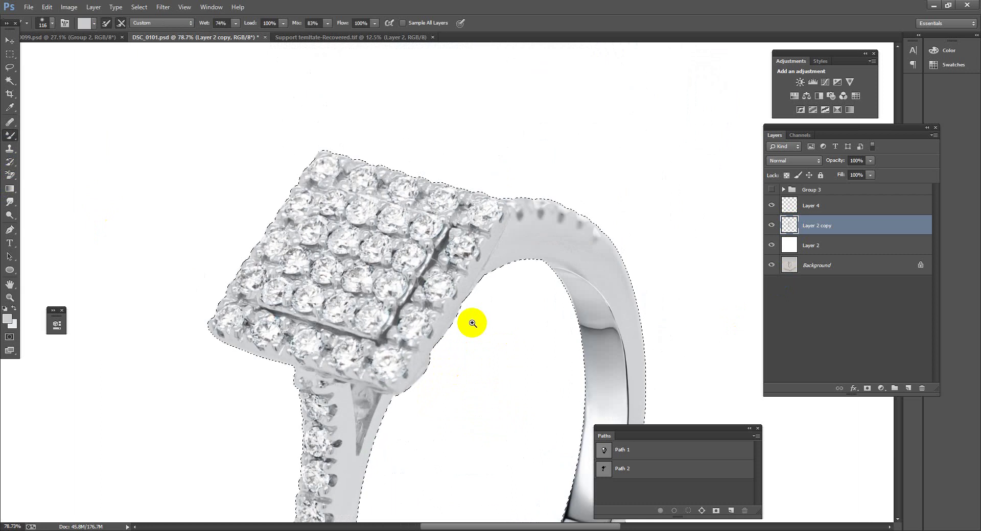
pyautogui.scroll(5, 553, 279)
pyautogui.scroll(-3, 553, 280)
pyautogui.scroll(-2, 587, 260)
pyautogui.scroll(1, 641, 284)
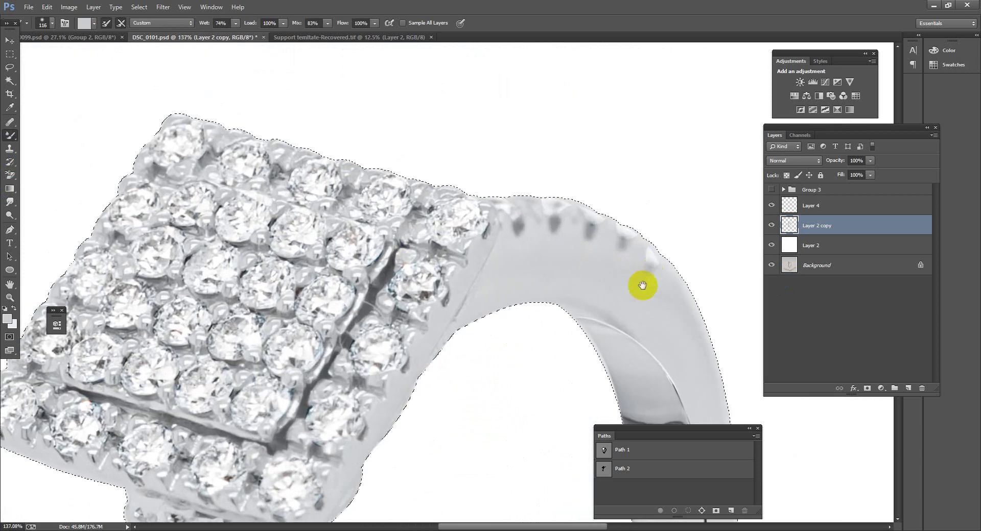
pyautogui.scroll(1, 495, 215)
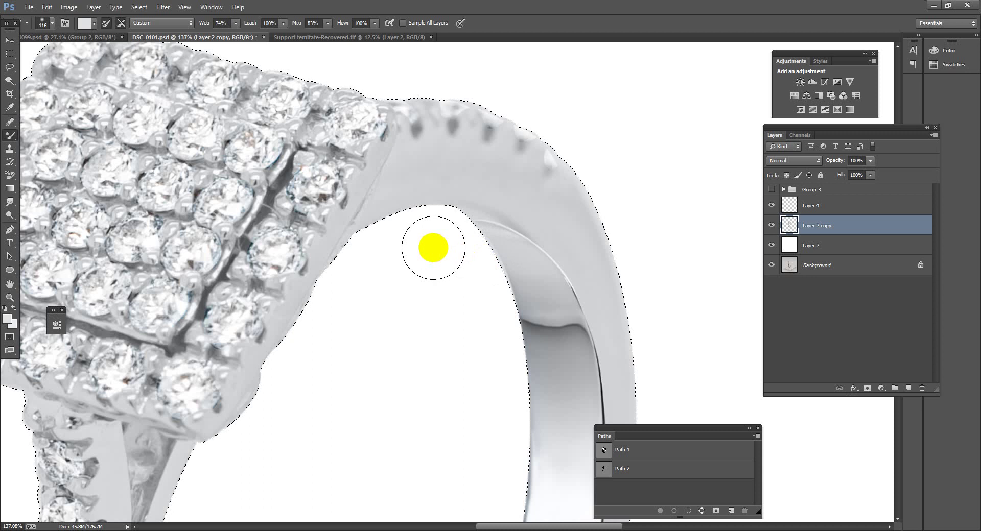
pyautogui.scroll(-2, 567, 220)
pyautogui.scroll(-2, 567, 219)
pyautogui.scroll(-1, 547, 219)
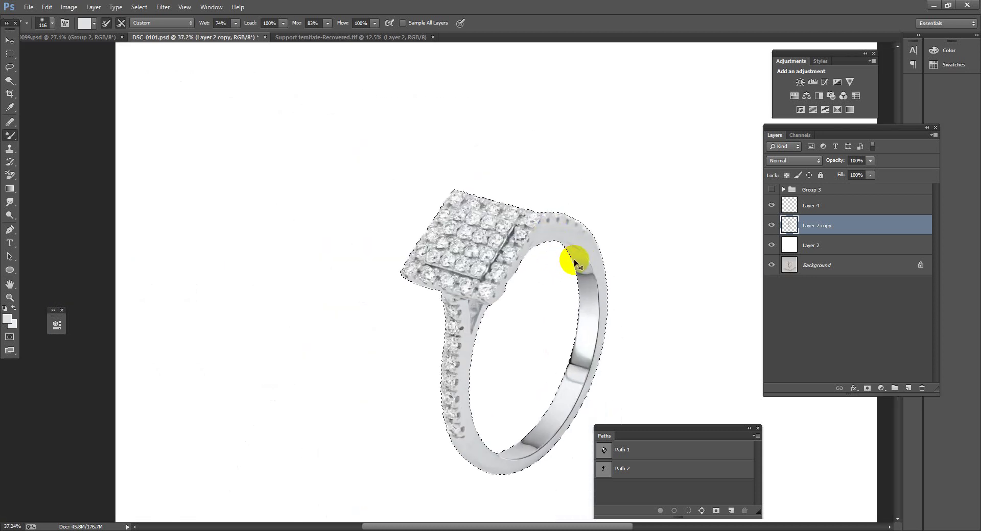
pyautogui.scroll(-3, 552, 264)
pyautogui.scroll(1, 504, 292)
pyautogui.scroll(1, 455, 313)
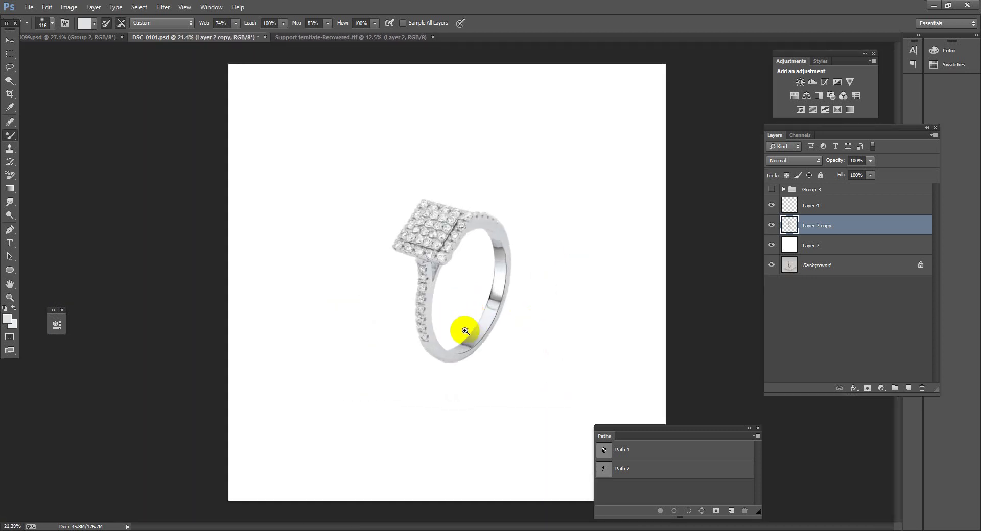
pyautogui.scroll(1, 464, 332)
pyautogui.scroll(-2, 495, 301)
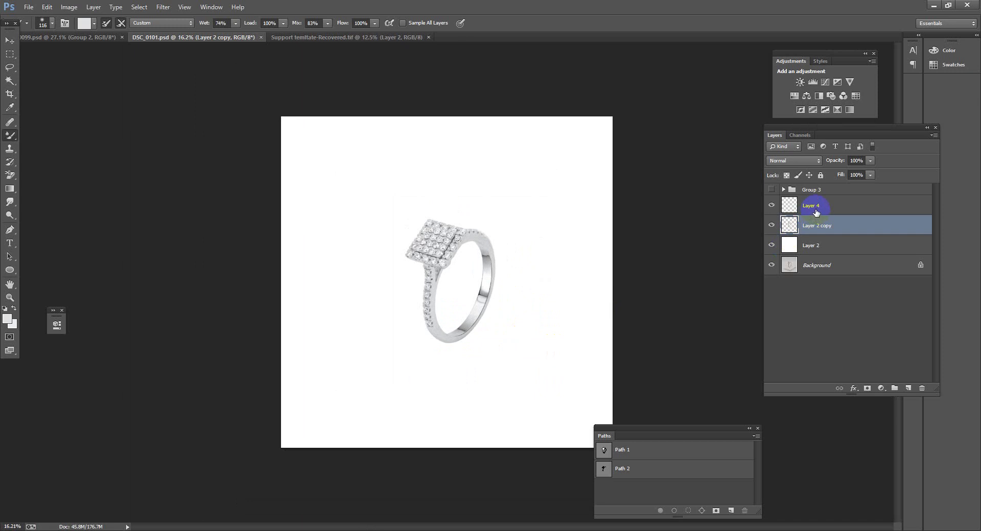
pyautogui.keyDown('shift'); pyautogui.click(816, 213); pyautogui.keyUp('shift')
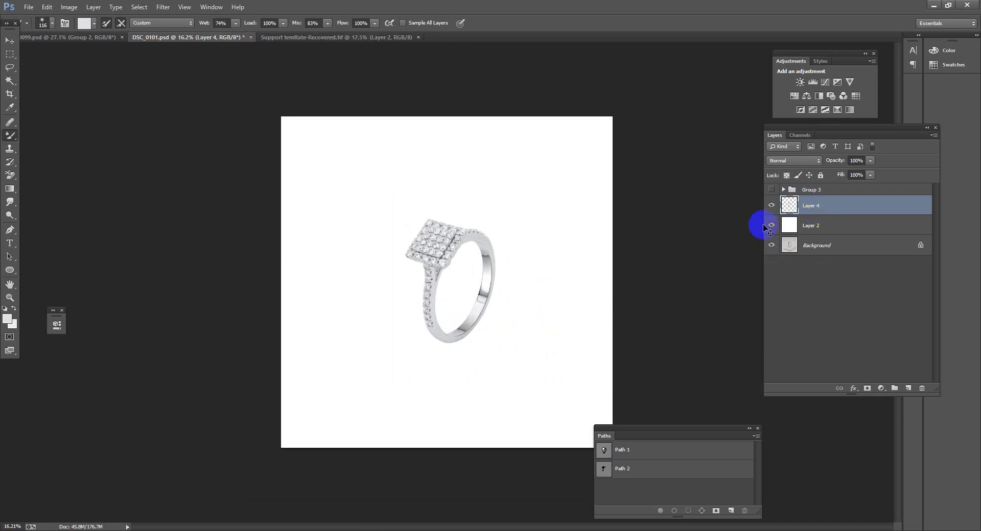
pyautogui.scroll(3, 485, 267)
pyautogui.click(791, 225)
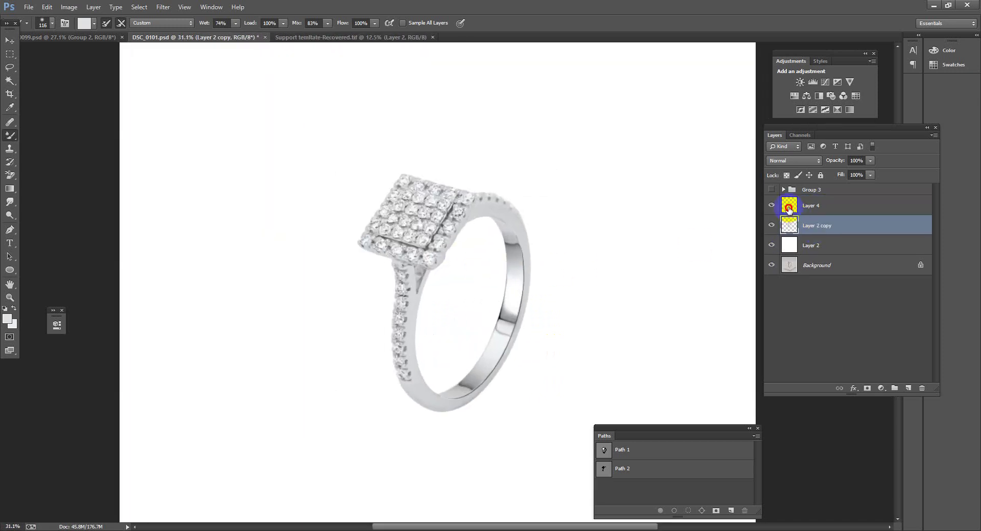
pyautogui.click(788, 209)
pyautogui.keyDown('ctrl'); pyautogui.click(788, 208); pyautogui.keyUp('ctrl')
pyautogui.click(813, 82)
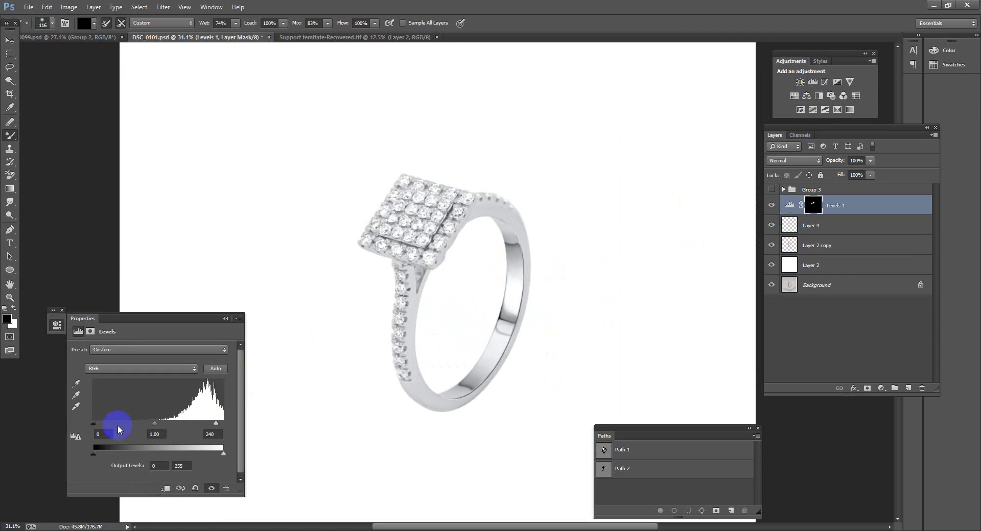
pyautogui.click(222, 319)
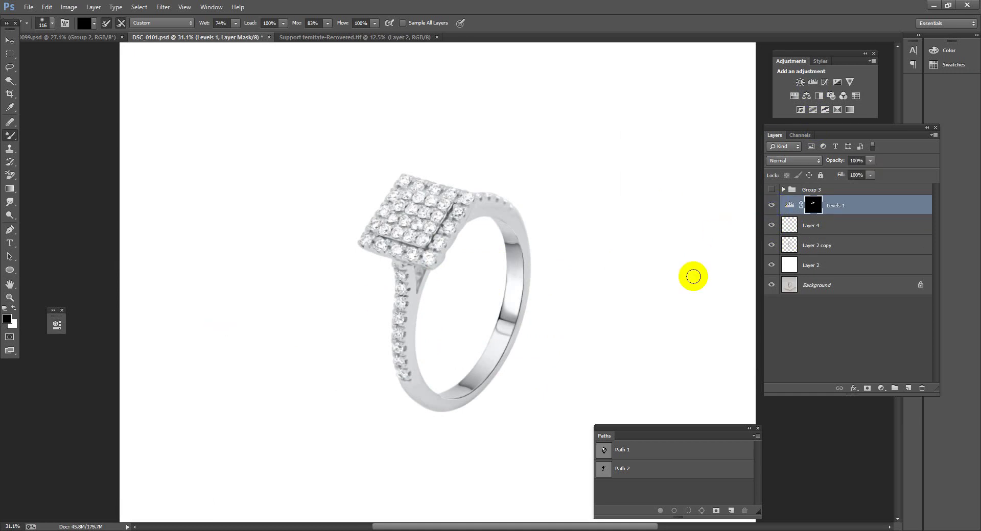
pyautogui.click(499, 251)
pyautogui.moveTo(501, 253); pyautogui.dragTo(472, 267)
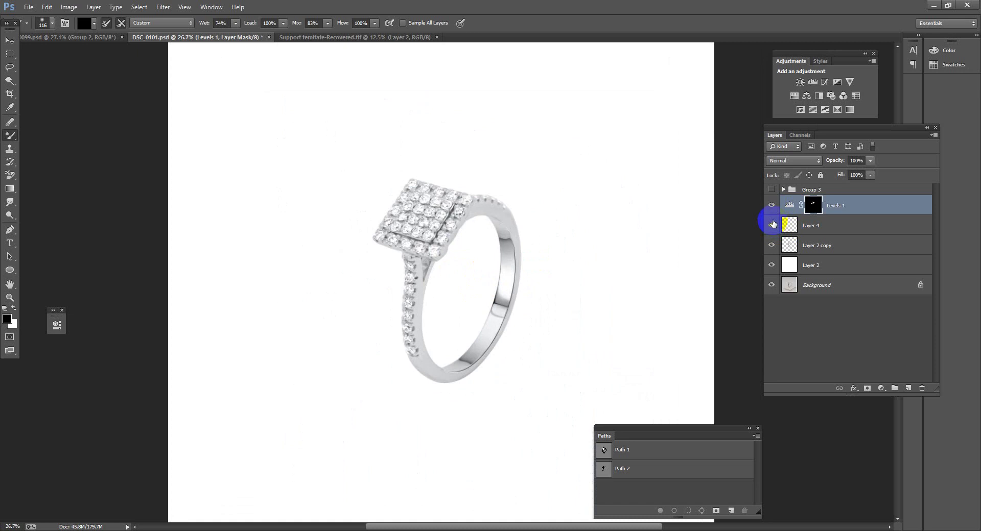
pyautogui.click(770, 205)
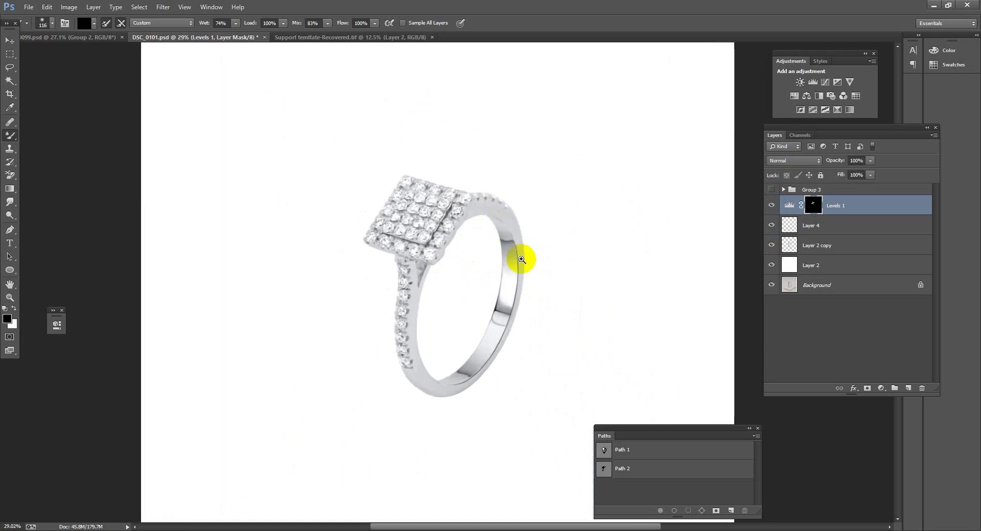
pyautogui.moveTo(525, 259); pyautogui.dragTo(523, 281)
pyautogui.press('Delete')
# - Select and delete Layer 4
pyautogui.keyDown('alt'); pyautogui.click(438, 324); pyautogui.keyUp('alt')
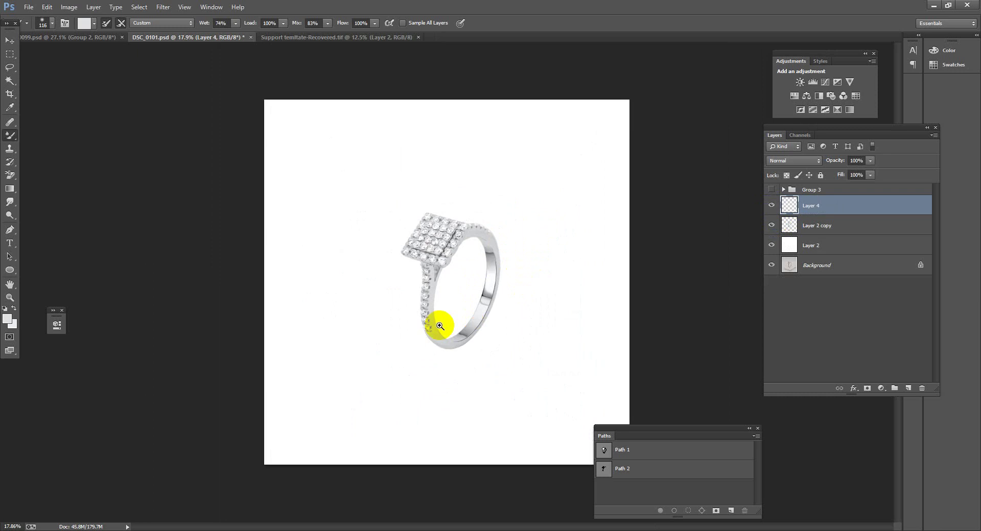
pyautogui.moveTo(438, 323)
pyautogui.mouseDown()
pyautogui.moveTo(483, 340)
pyautogui.moveTo(416, 324)
pyautogui.moveTo(455, 333)
pyautogui.moveTo(479, 211)
pyautogui.moveTo(455, 221)
pyautogui.moveTo(474, 302)
pyautogui.mouseUp()
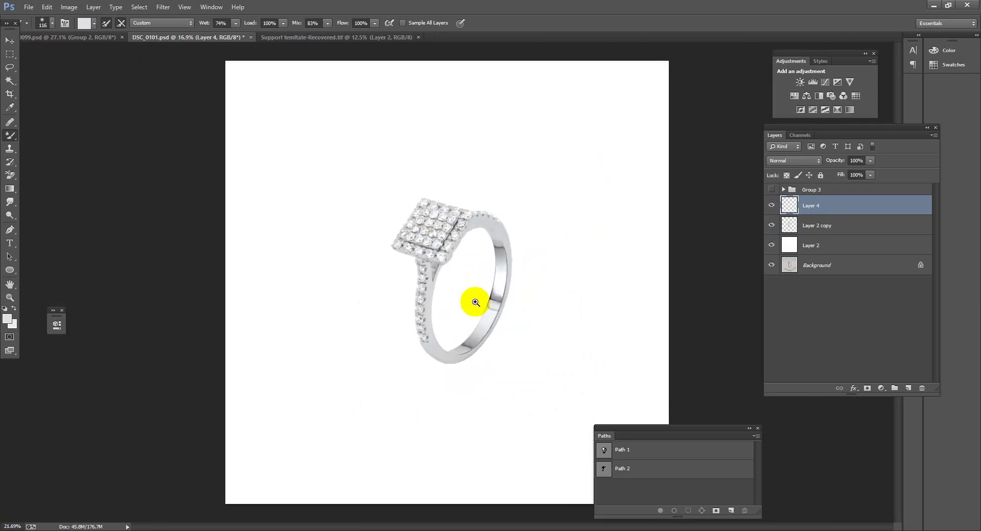
pyautogui.press('Delete')
pyautogui.hotkey('ctrl', '-')
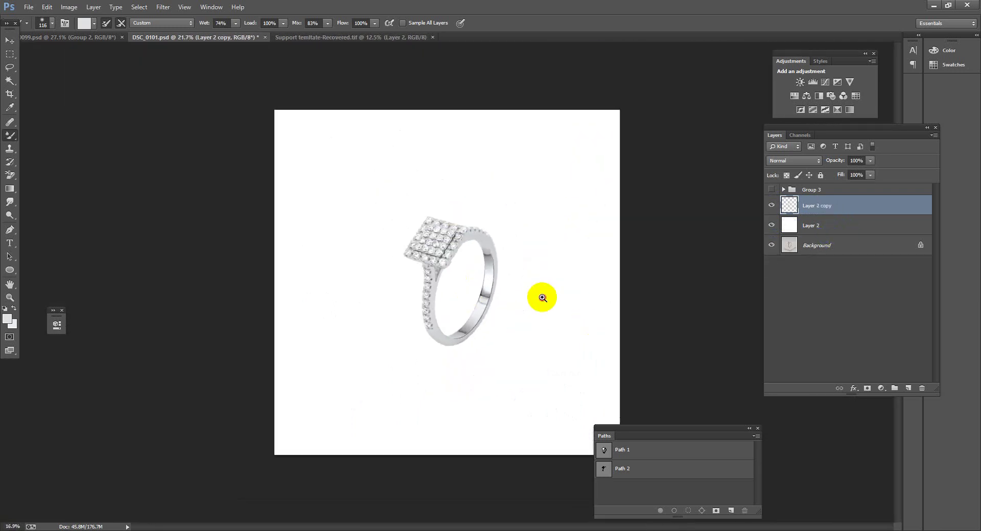
pyautogui.moveTo(542, 295); pyautogui.dragTo(576, 321)
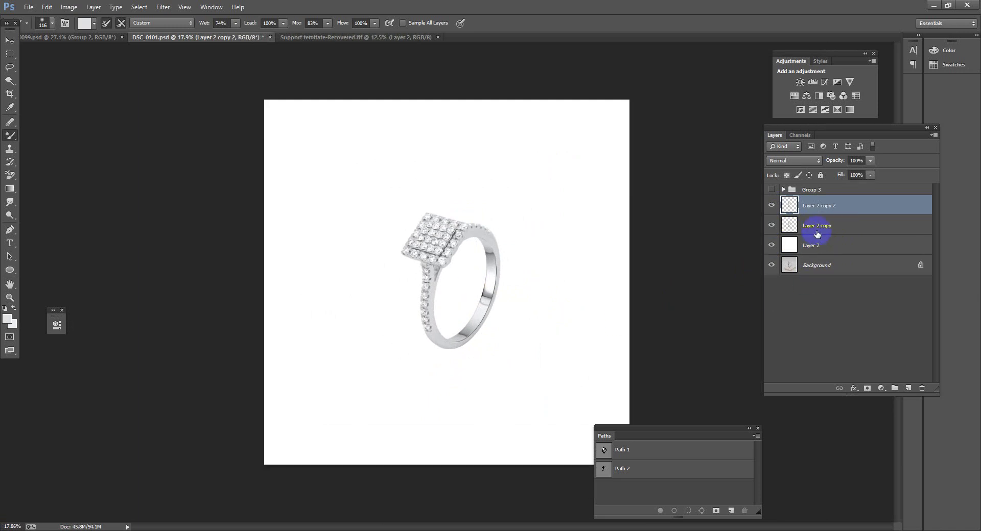
# - Duplicate the ring layer and flip the copy vertically about its bottom edge
pyautogui.hotkey('ctrl', 'j')
pyautogui.hotkey('ctrl', 't')
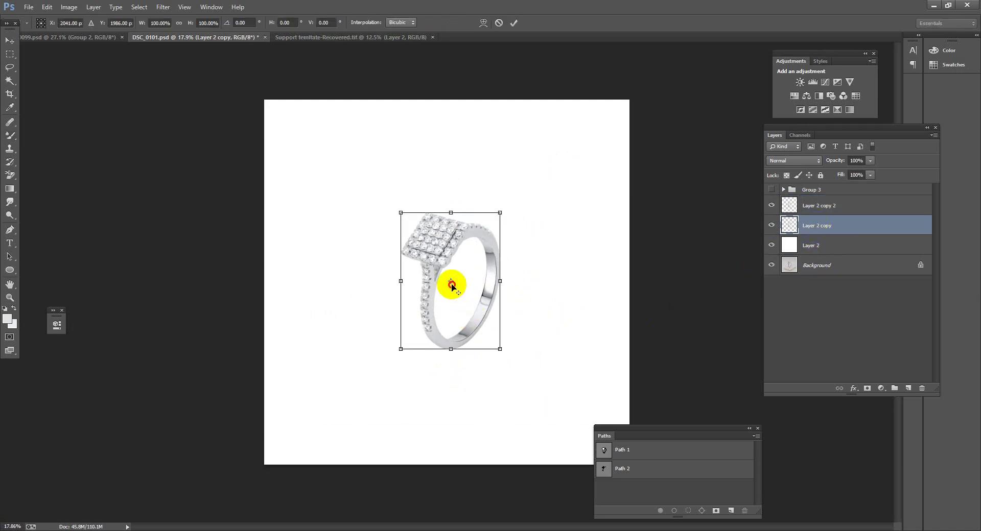
pyautogui.moveTo(452, 286); pyautogui.dragTo(451, 350)
pyautogui.rightClick(459, 301)
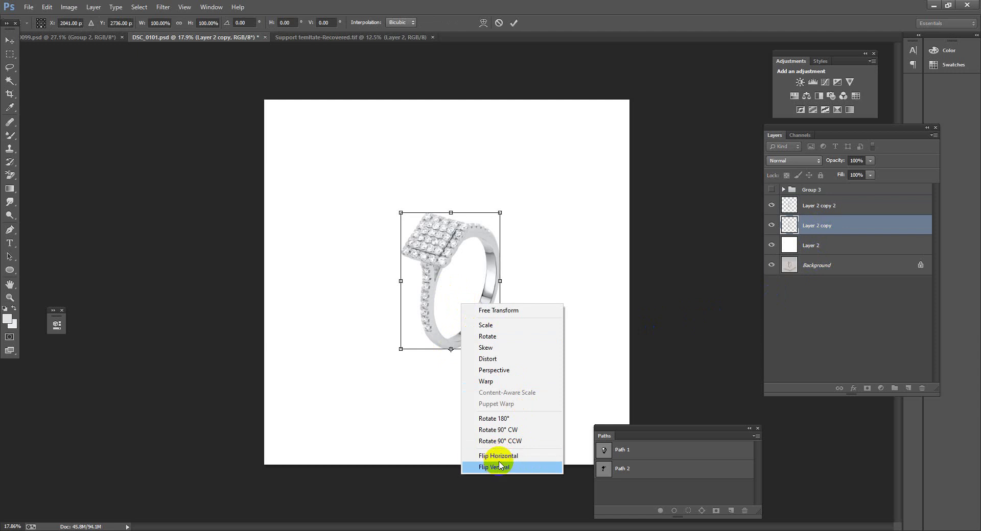
pyautogui.click(499, 467)
pyautogui.press('Return')
# - Apply a Motion Blur of angle -90° and distance 45 px to the reflection
pyautogui.press('b')
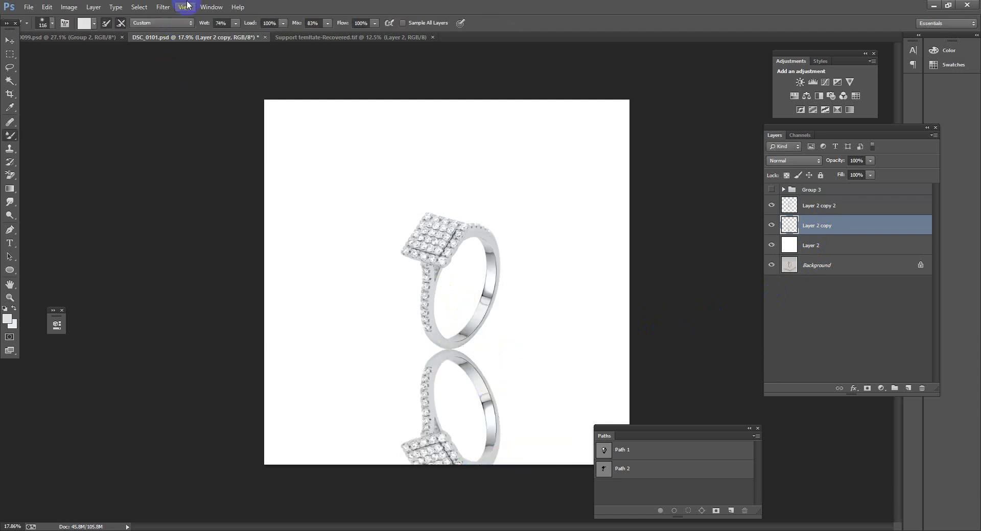
pyautogui.click(163, 7)
pyautogui.moveTo(223, 119)
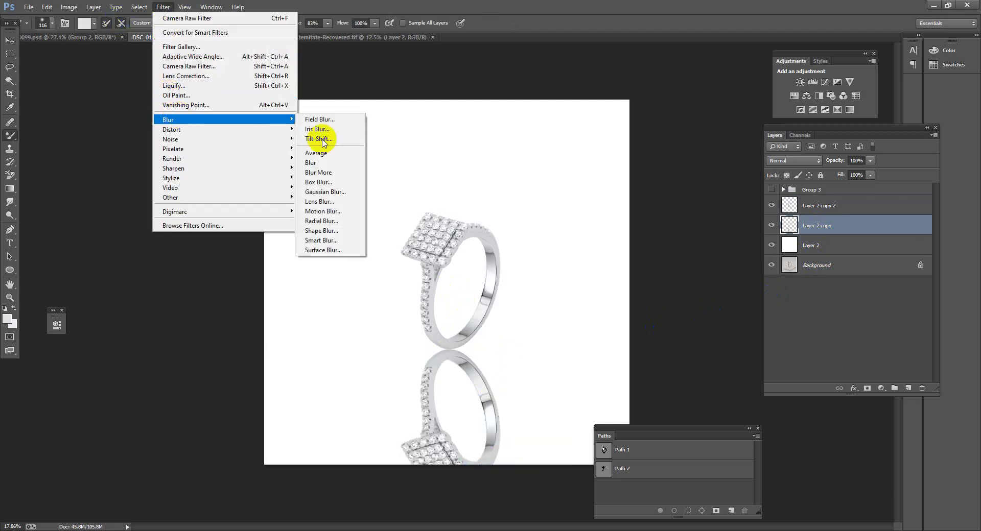
pyautogui.click(322, 211)
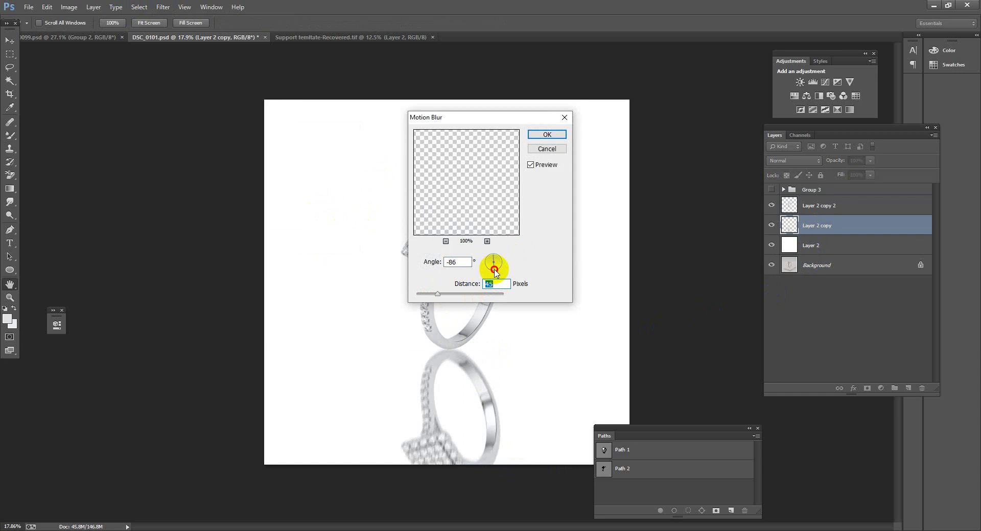
pyautogui.click(494, 270)
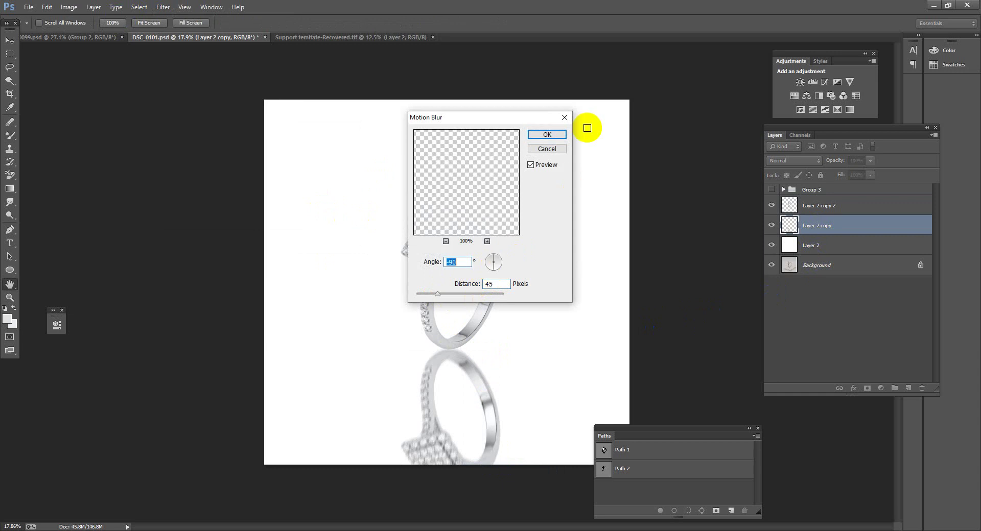
pyautogui.click(556, 134)
pyautogui.moveTo(526, 329)
pyautogui.mouseDown()
pyautogui.moveTo(416, 302)
pyautogui.moveTo(473, 358)
pyautogui.moveTo(540, 326)
pyautogui.mouseUp()
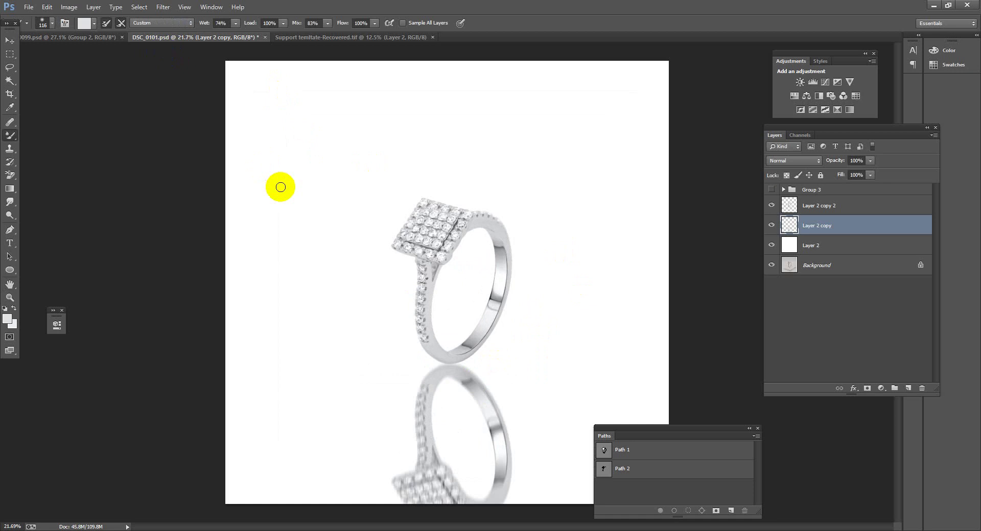
pyautogui.moveTo(280, 187); pyautogui.dragTo(757, 303)
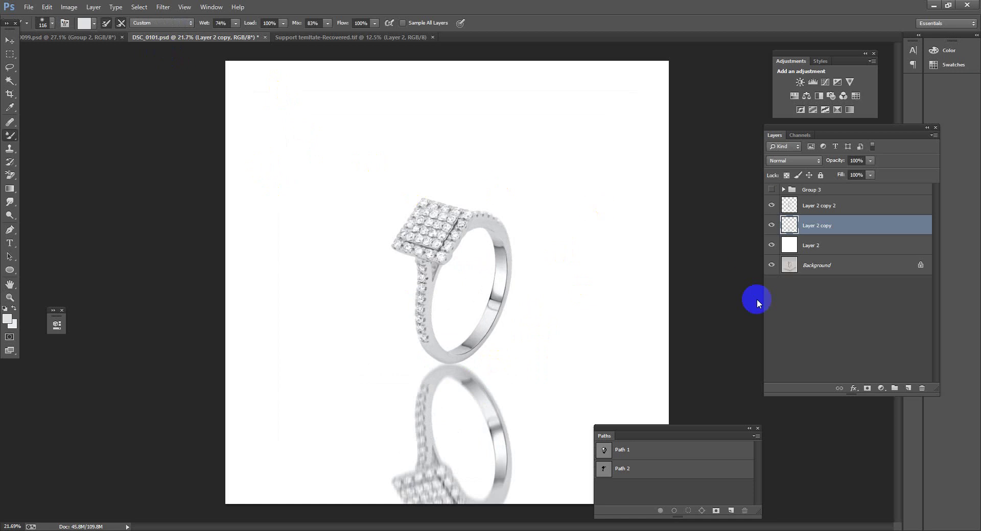
# - Apply a Gaussian Blur to the reflection as well
pyautogui.click(170, 6)
pyautogui.moveTo(167, 119)
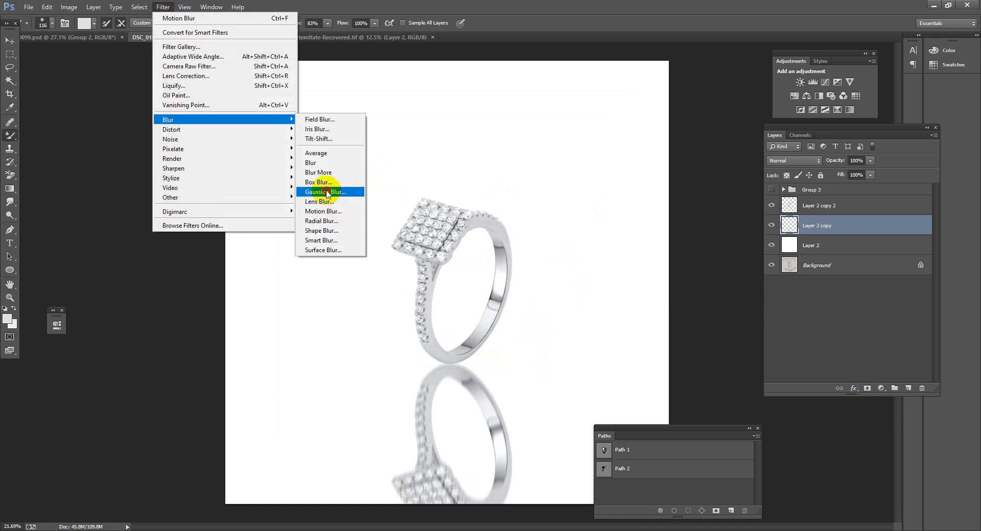
pyautogui.click(327, 192)
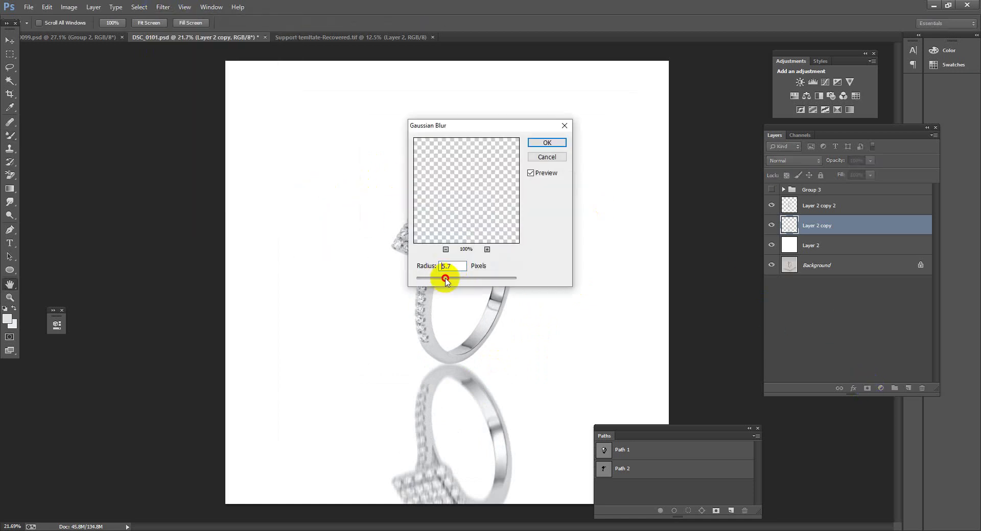
pyautogui.click(554, 142)
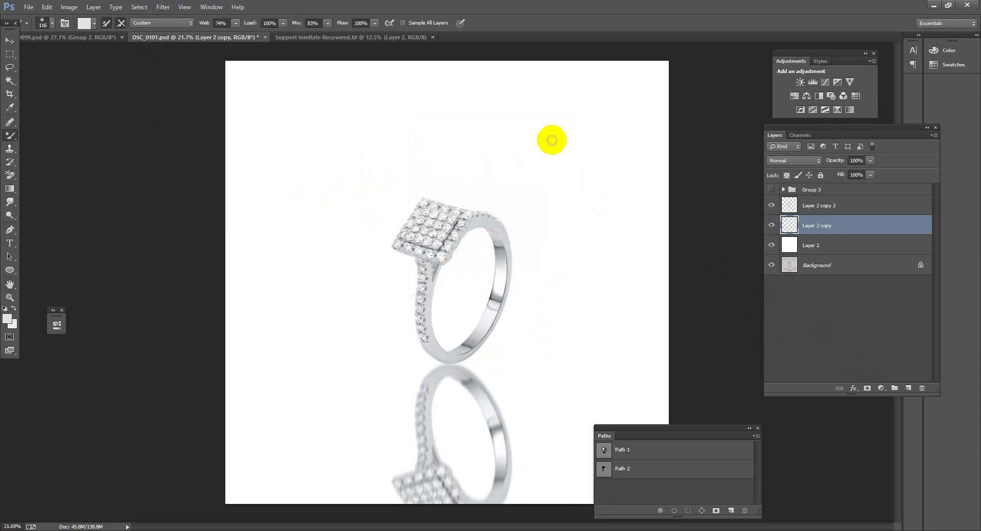
# - Paint black on Layer 2 copy's mask with a large soft brush to hide the lower reflection
pyautogui.press('d')
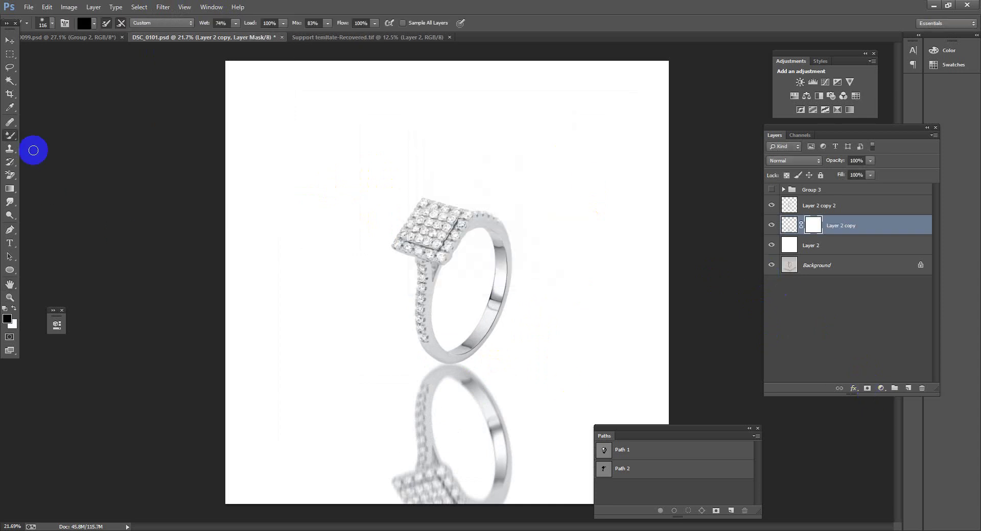
pyautogui.moveTo(10, 135); pyautogui.dragTo(43, 130)
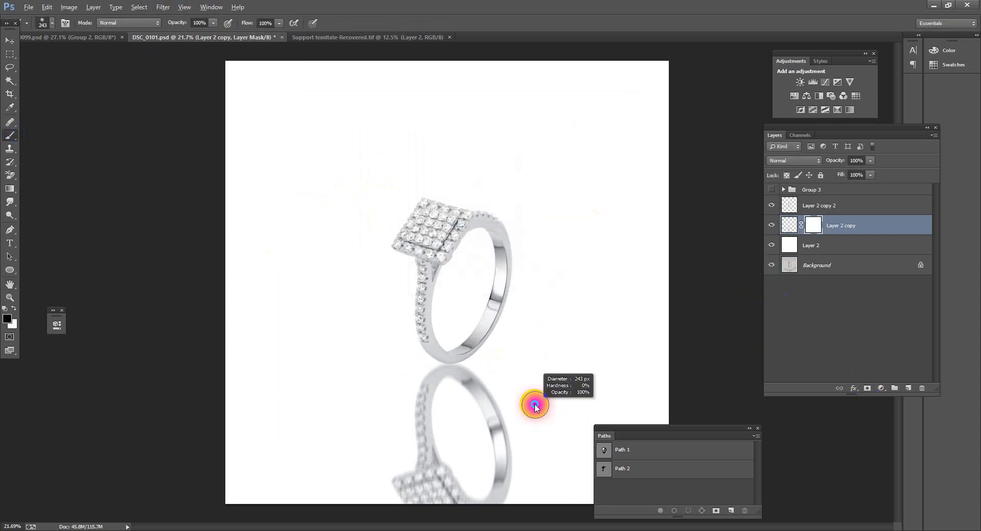
pyautogui.moveTo(343, 410)
pyautogui.mouseDown()
pyautogui.moveTo(553, 409)
pyautogui.moveTo(396, 422)
pyautogui.moveTo(511, 431)
pyautogui.moveTo(517, 465)
pyautogui.mouseUp()
pyautogui.scroll(-2, 505, 419)
pyautogui.moveTo(399, 450)
pyautogui.mouseDown()
pyautogui.moveTo(501, 436)
pyautogui.moveTo(464, 436)
pyautogui.moveTo(473, 428)
pyautogui.mouseUp()
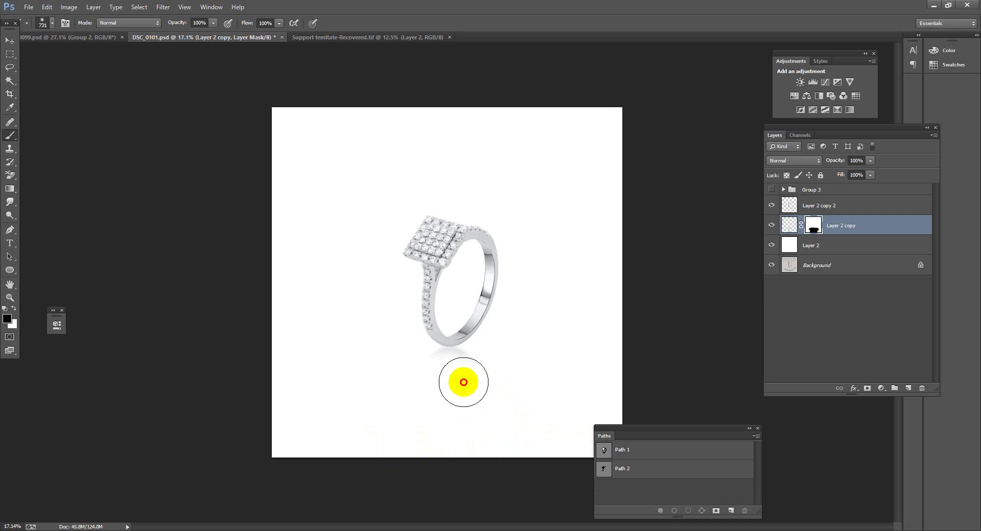
pyautogui.scroll(-1, 526, 404)
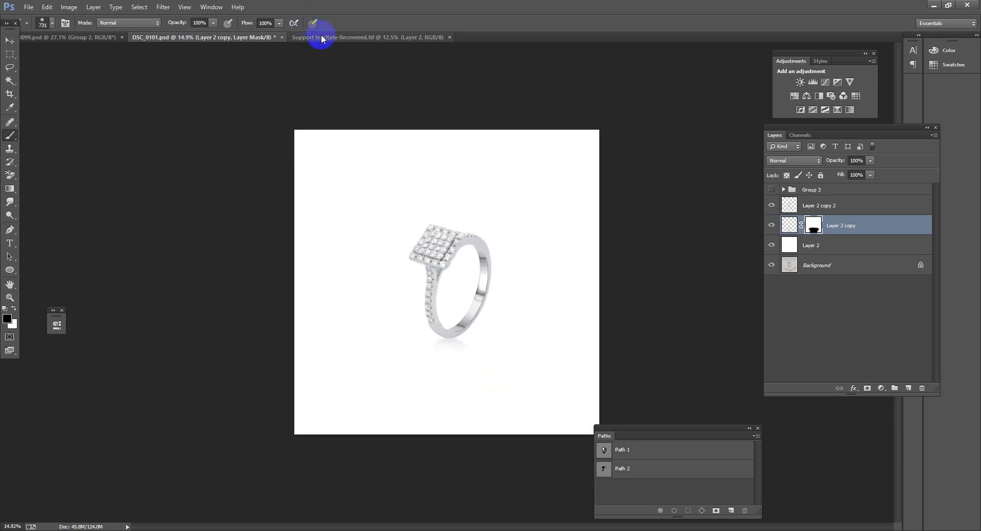
pyautogui.moveTo(322, 37); pyautogui.dragTo(48, 131)
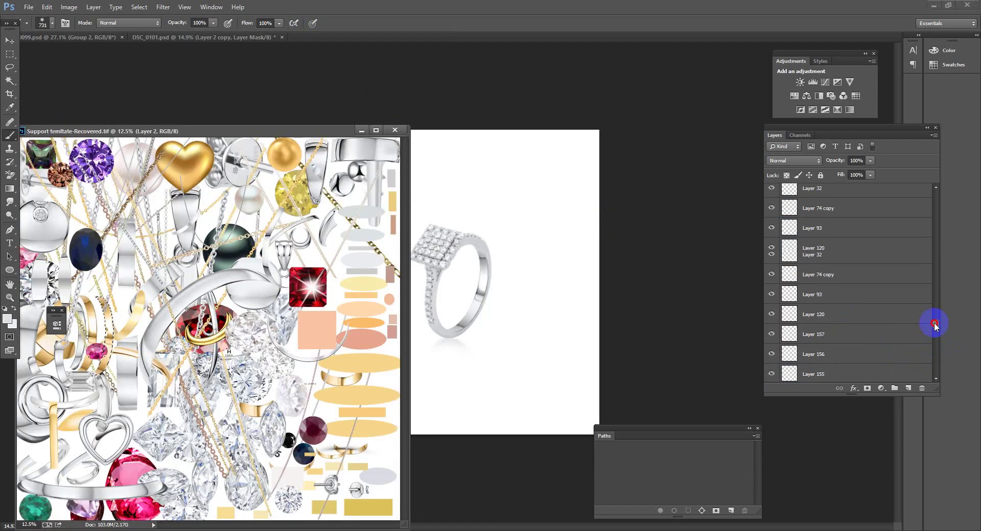
# - Drag the template's shadow group into DSC_0101 as Group 2 and fit the view
pyautogui.moveTo(943, 355); pyautogui.dragTo(933, 300)
pyautogui.moveTo(840, 327)
pyautogui.mouseDown()
pyautogui.moveTo(844, 334)
pyautogui.moveTo(508, 333)
pyautogui.mouseUp()
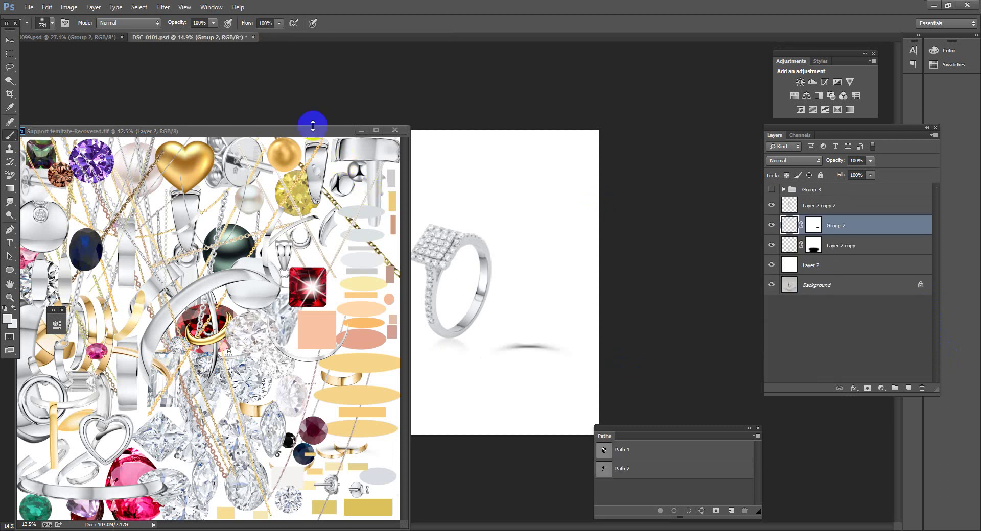
pyautogui.moveTo(317, 132); pyautogui.dragTo(420, 40)
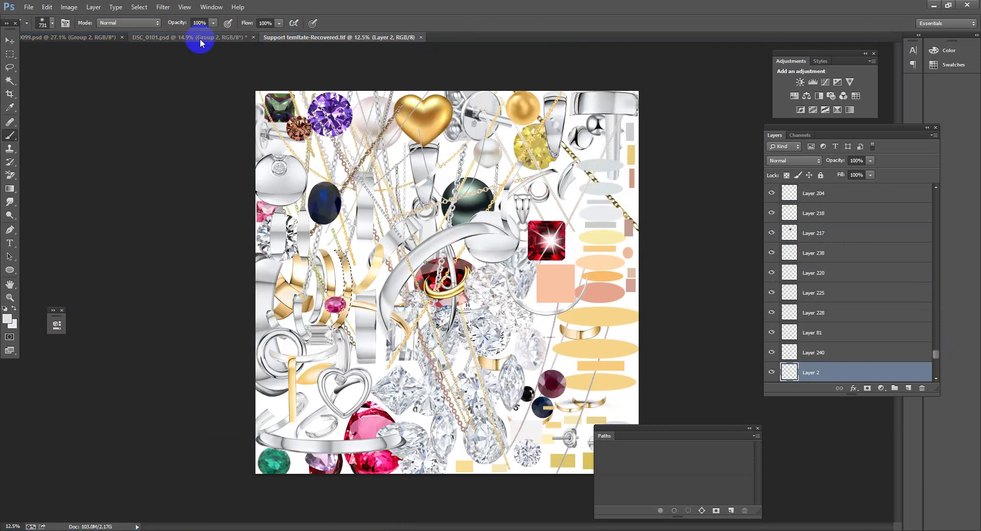
pyautogui.click(198, 36)
pyautogui.hotkey('ctrl', '0')
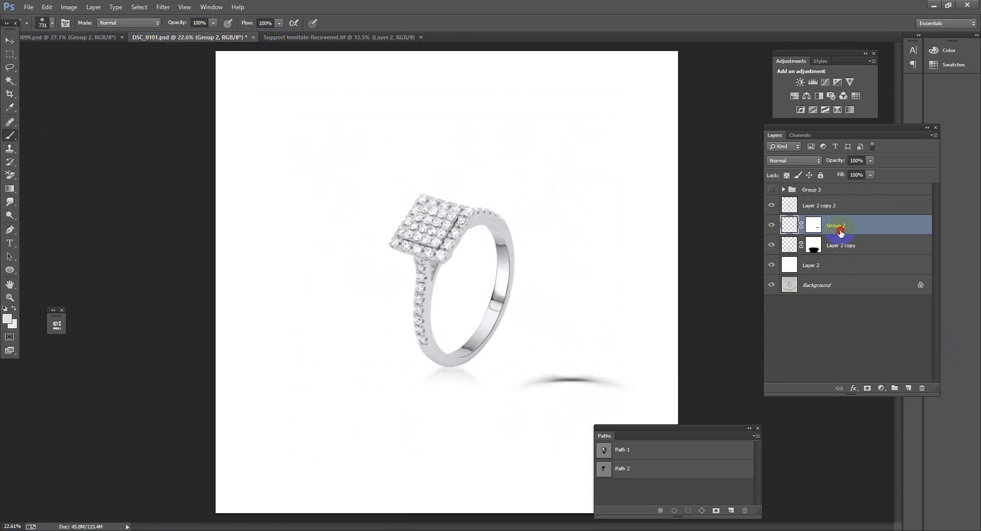
pyautogui.moveTo(840, 232)
pyautogui.mouseDown()
pyautogui.moveTo(847, 250)
pyautogui.moveTo(841, 220)
pyautogui.mouseUp()
# - Move, tilt and narrow the Group 2 shadow so it sits under the ring
pyautogui.scroll(2, 607, 367)
pyautogui.hotkey('ctrl', 't')
pyautogui.moveTo(617, 389); pyautogui.dragTo(446, 371)
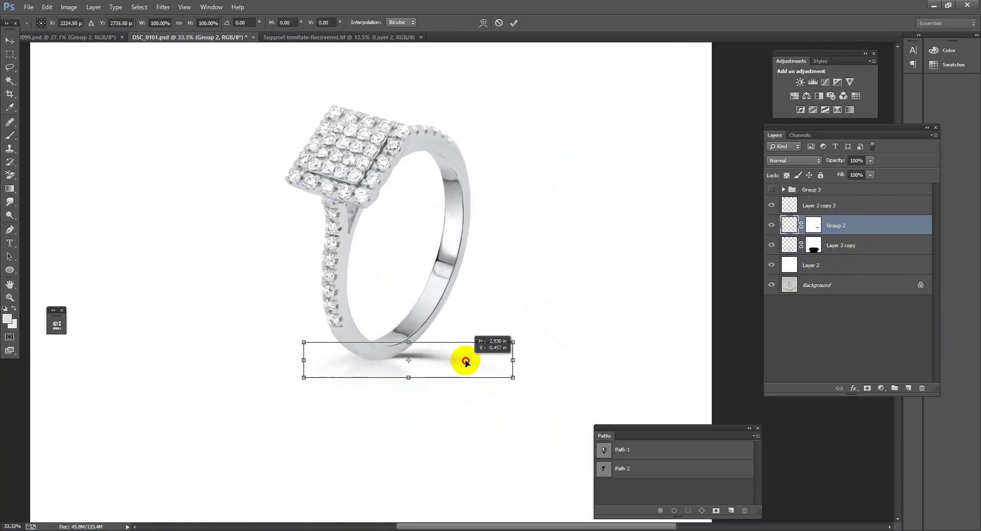
pyautogui.moveTo(511, 358); pyautogui.dragTo(586, 341)
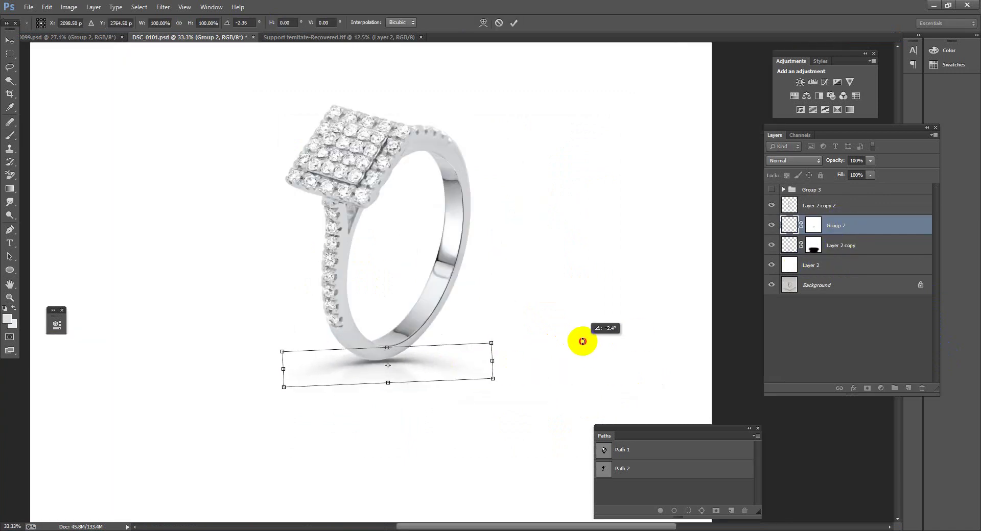
pyautogui.moveTo(492, 361)
pyautogui.mouseDown()
pyautogui.moveTo(451, 358)
pyautogui.moveTo(511, 371)
pyautogui.mouseUp()
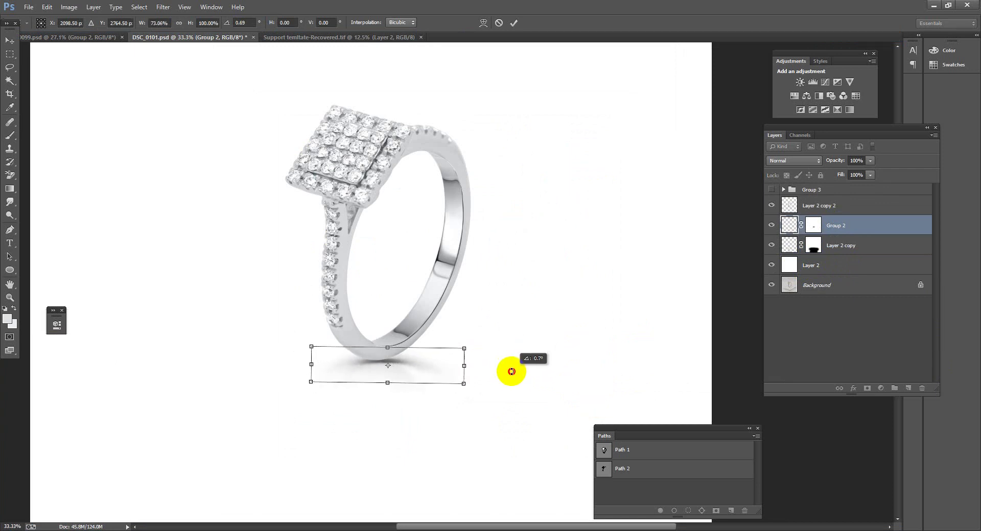
pyautogui.press('Return')
pyautogui.scroll(-2, 511, 371)
pyautogui.scroll(2, 501, 362)
pyautogui.scroll(2, 513, 355)
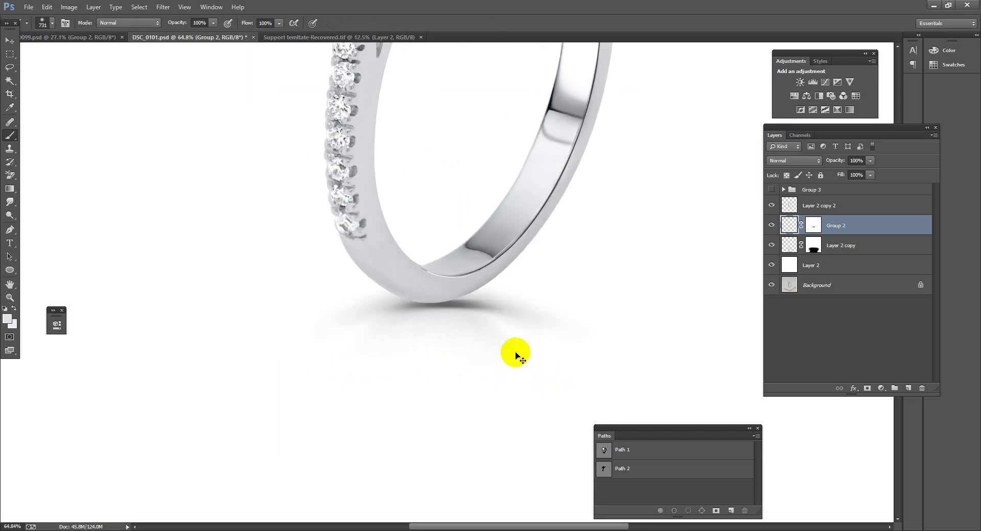
# - Shift the shadow slightly left, rotate it about -3.33° and nudge it into place
pyautogui.hotkey('ctrl', 't')
pyautogui.moveTo(503, 318); pyautogui.dragTo(498, 319)
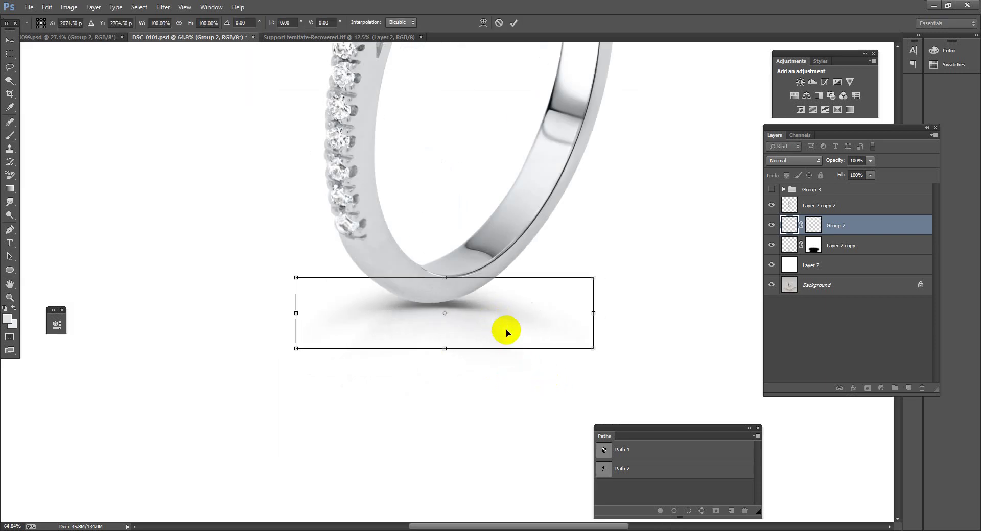
pyautogui.moveTo(613, 305); pyautogui.dragTo(676, 266)
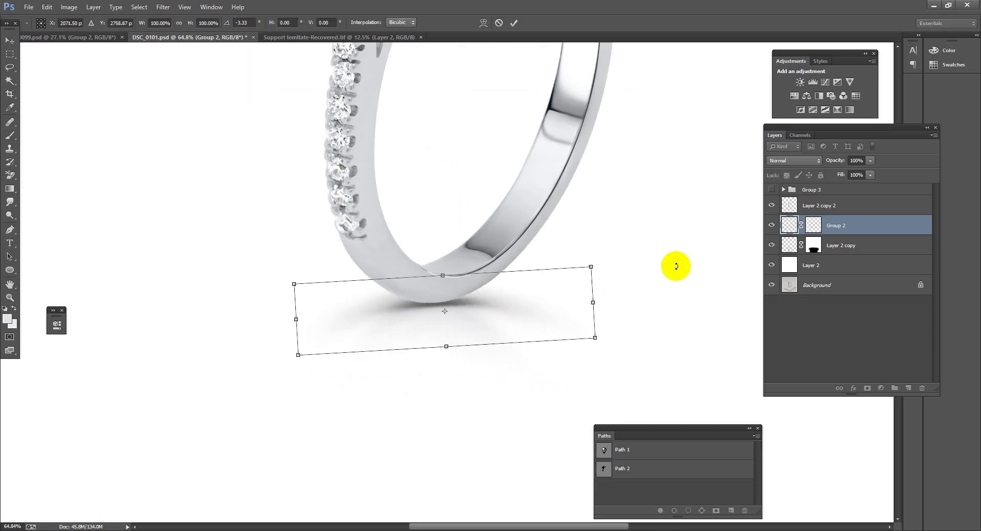
pyautogui.press('Up')
pyautogui.press('Up')
pyautogui.press('Up')
pyautogui.press('Down')
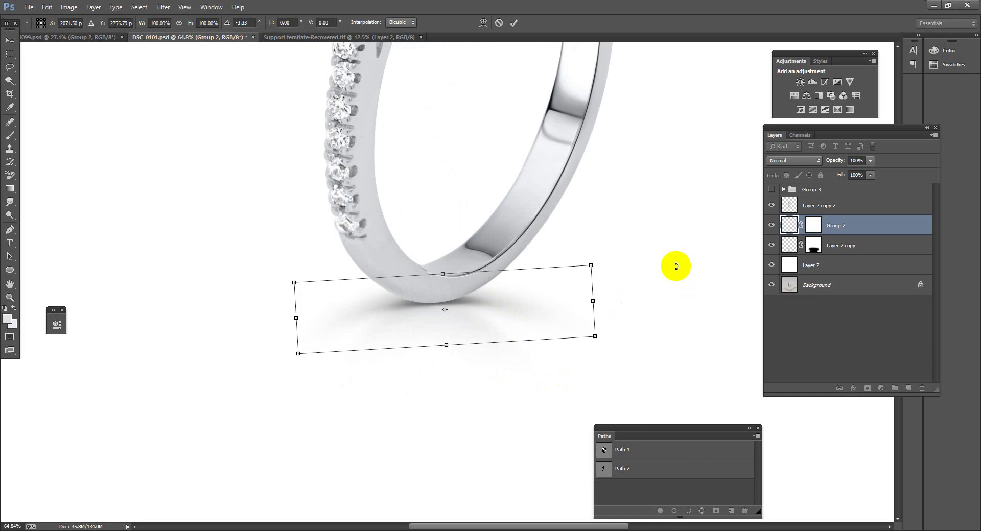
pyautogui.press('Down')
pyautogui.press('Down')
pyautogui.press('Down')
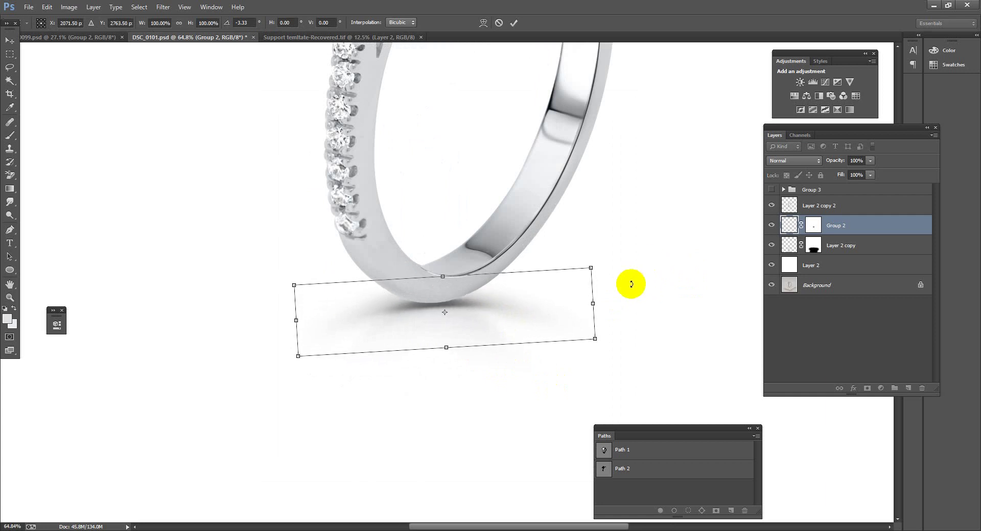
pyautogui.press('Return')
# - Lower the shadow group's Fill to 62%
pyautogui.press('b')
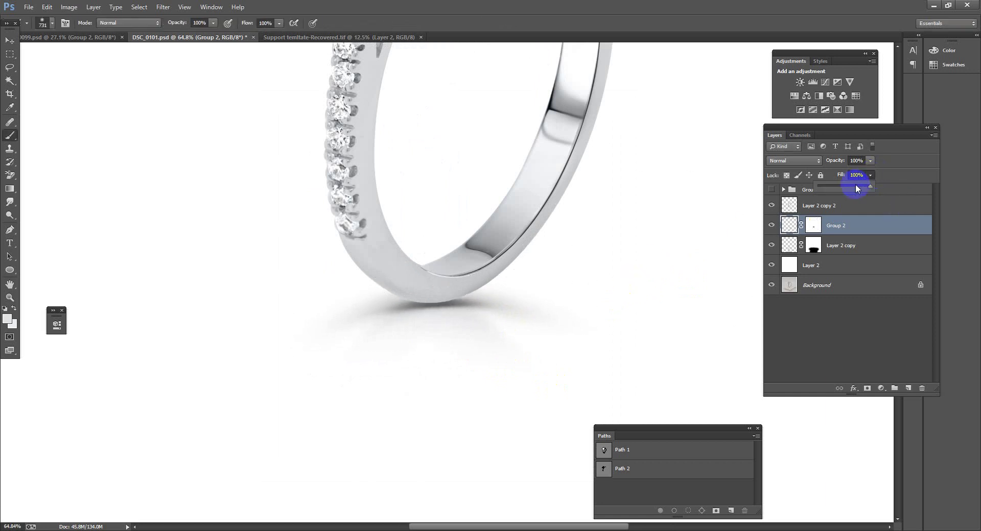
pyautogui.moveTo(856, 187); pyautogui.dragTo(851, 187)
pyautogui.moveTo(518, 350); pyautogui.dragTo(537, 358)
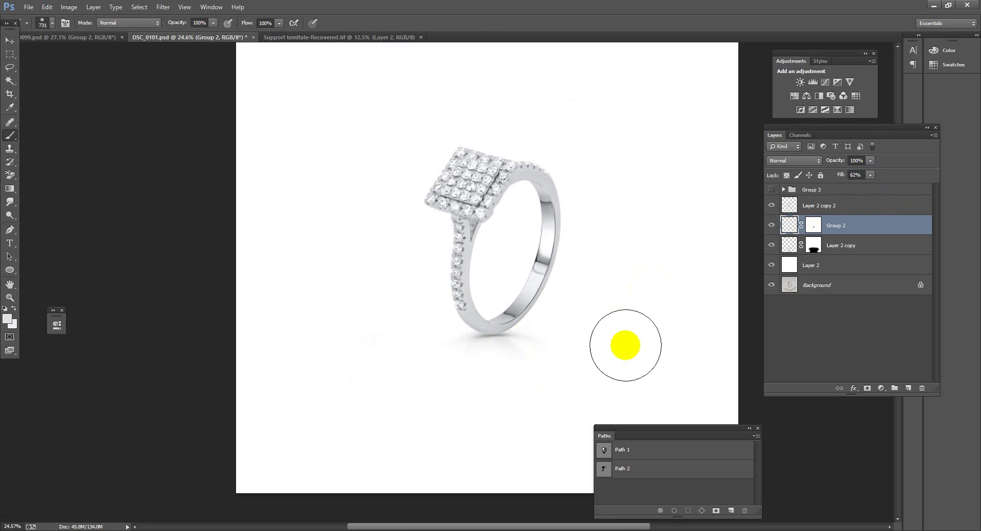
pyautogui.click(805, 270)
# - Slightly rotate the Layer 2 copy reflection
pyautogui.click(831, 254)
pyautogui.hotkey('ctrl', 't')
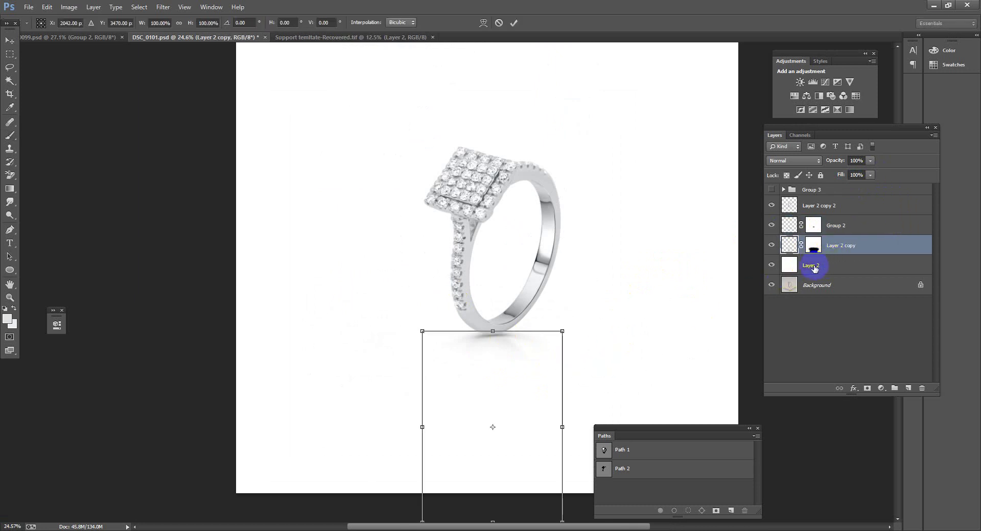
pyautogui.moveTo(649, 360); pyautogui.dragTo(647, 360)
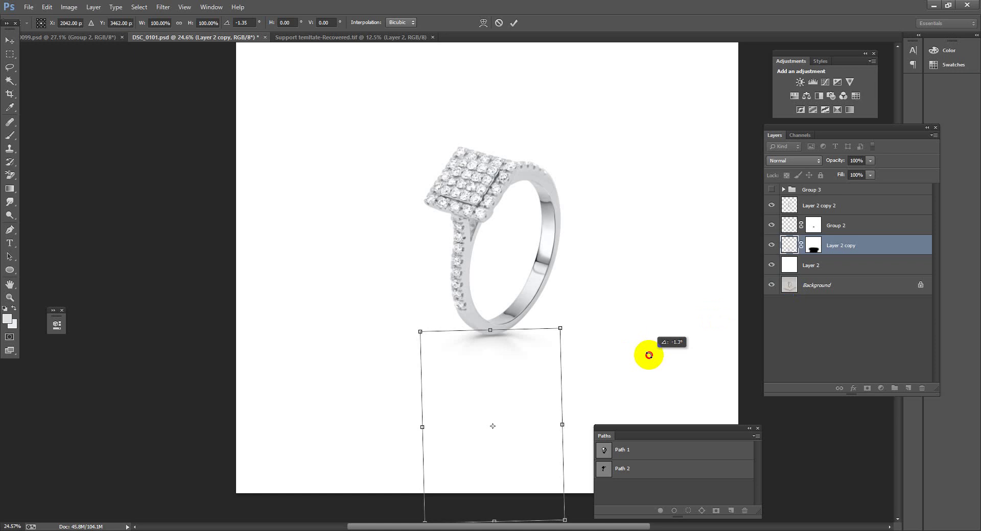
pyautogui.press('Return')
pyautogui.press('b')
pyautogui.moveTo(532, 343); pyautogui.dragTo(466, 303)
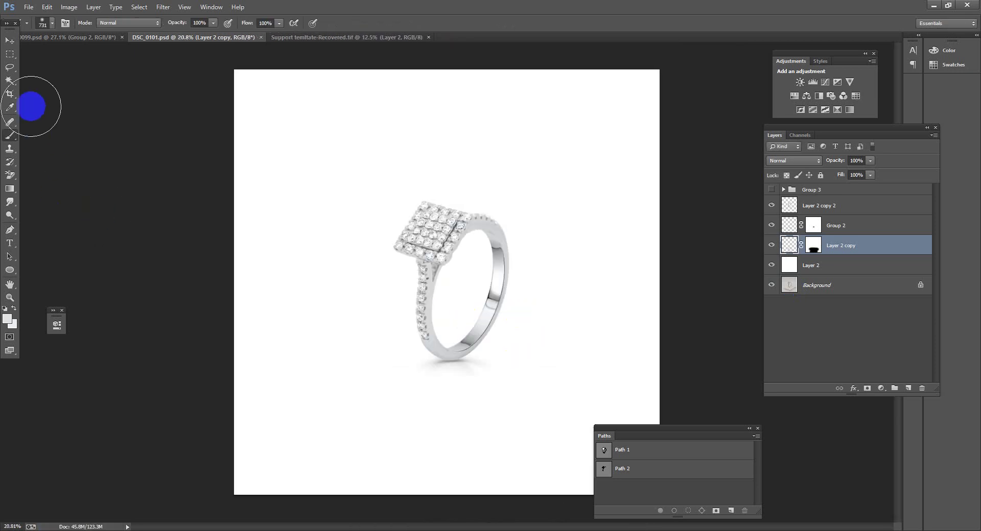
# - Crop the ring document to a 1:1 square, tightening the crop from the top
pyautogui.click(10, 94)
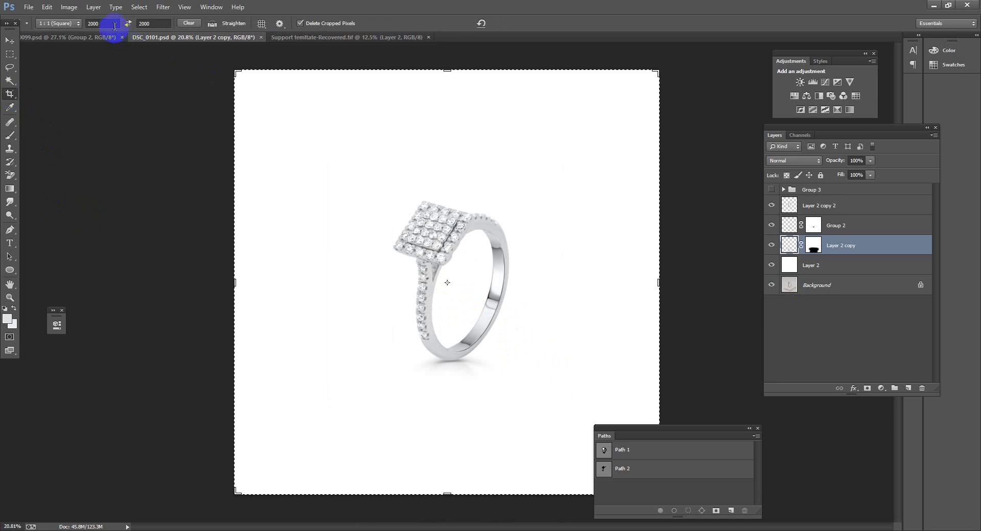
pyautogui.moveTo(449, 70); pyautogui.dragTo(448, 68)
pyautogui.moveTo(453, 125); pyautogui.dragTo(450, 149)
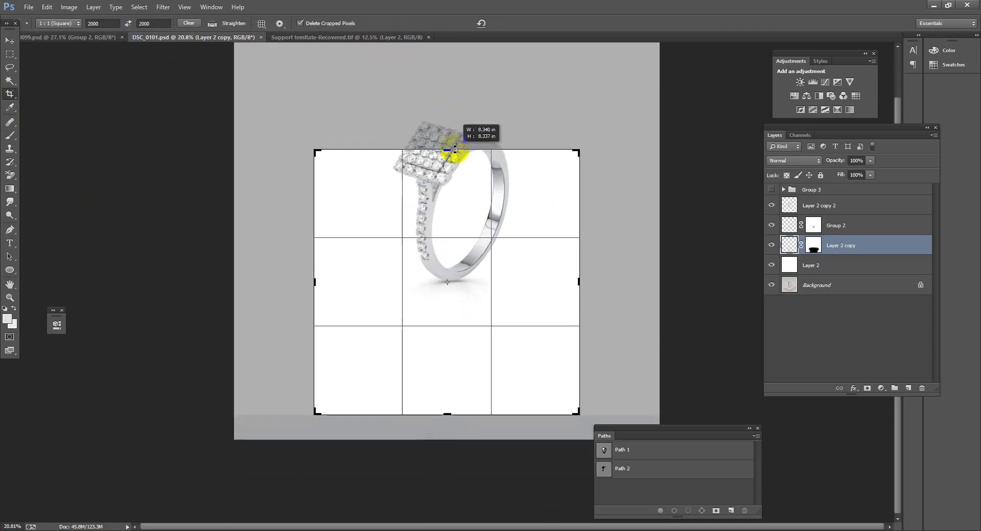
pyautogui.moveTo(459, 256); pyautogui.dragTo(452, 256)
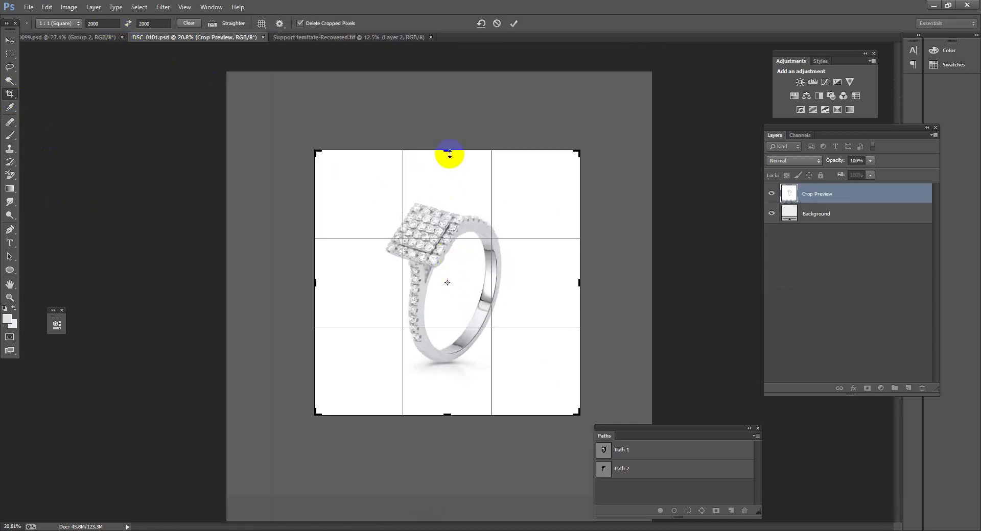
pyautogui.moveTo(449, 149); pyautogui.dragTo(449, 171)
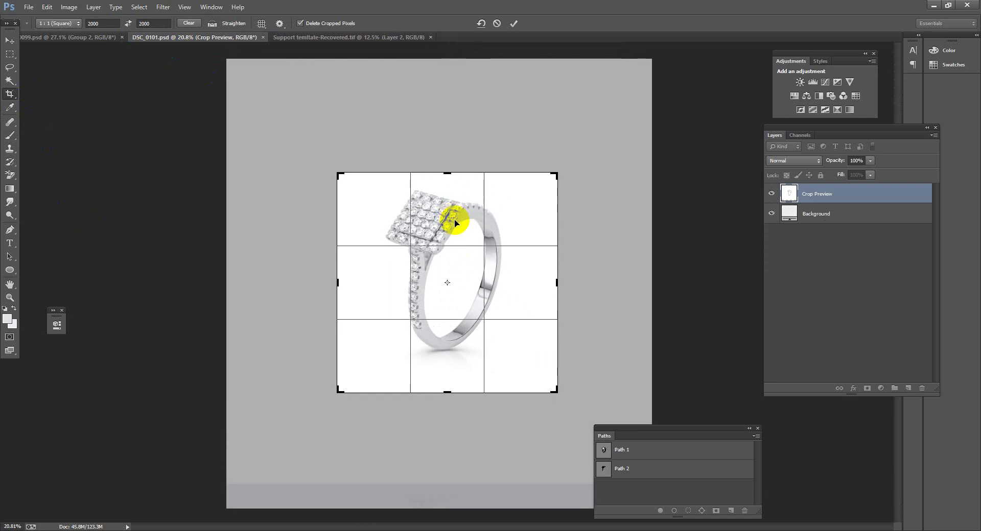
pyautogui.press('Return')
pyautogui.scroll(3, 460, 219)
pyautogui.scroll(-4, 509, 295)
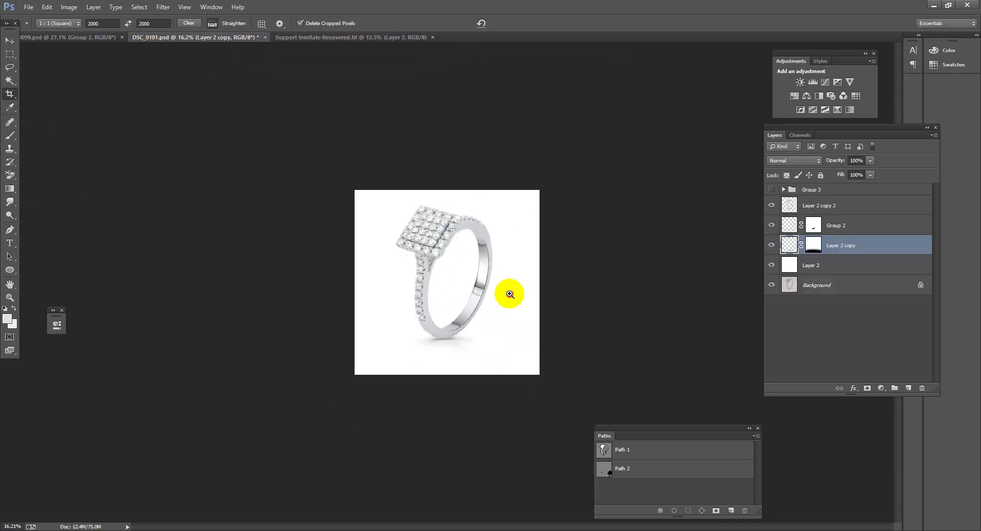
pyautogui.scroll(2, 509, 294)
pyautogui.scroll(2, 480, 271)
pyautogui.scroll(-3, 487, 258)
pyautogui.scroll(2, 478, 273)
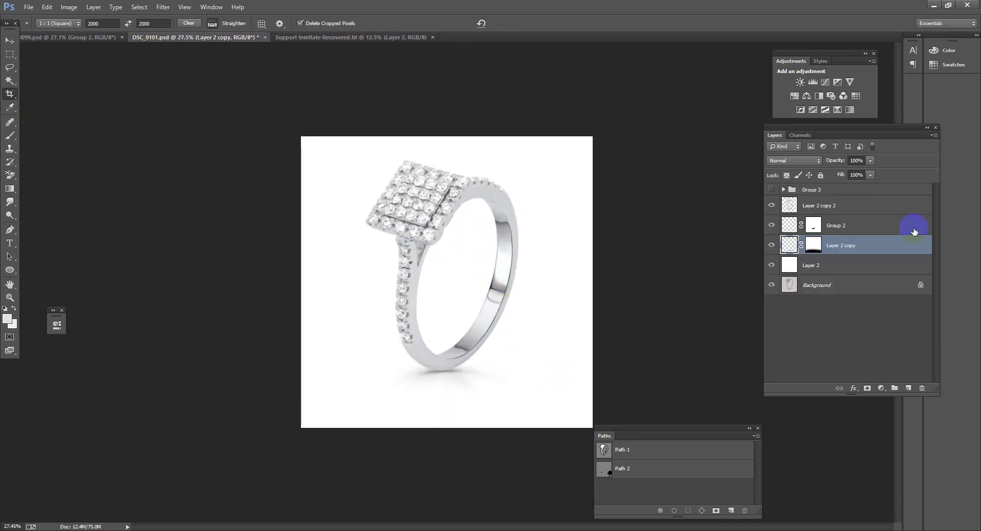
# - Move the ring, shadow and reflection layers together slightly lower in the frame
pyautogui.keyDown('shift'); pyautogui.click(861, 210); pyautogui.keyUp('shift')
pyautogui.hotkey('ctrl', 't')
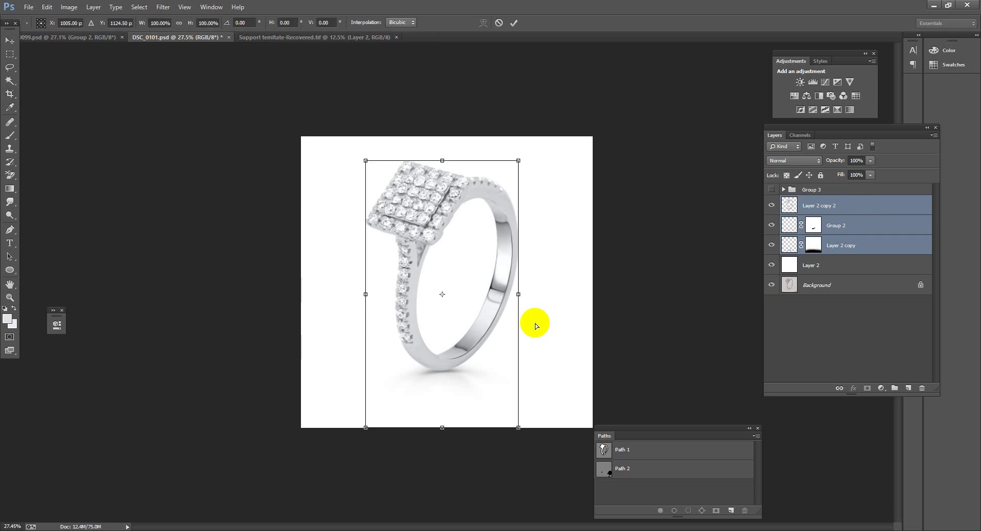
pyautogui.moveTo(503, 332); pyautogui.dragTo(502, 336)
pyautogui.press('Return')
pyautogui.scroll(-3, 485, 321)
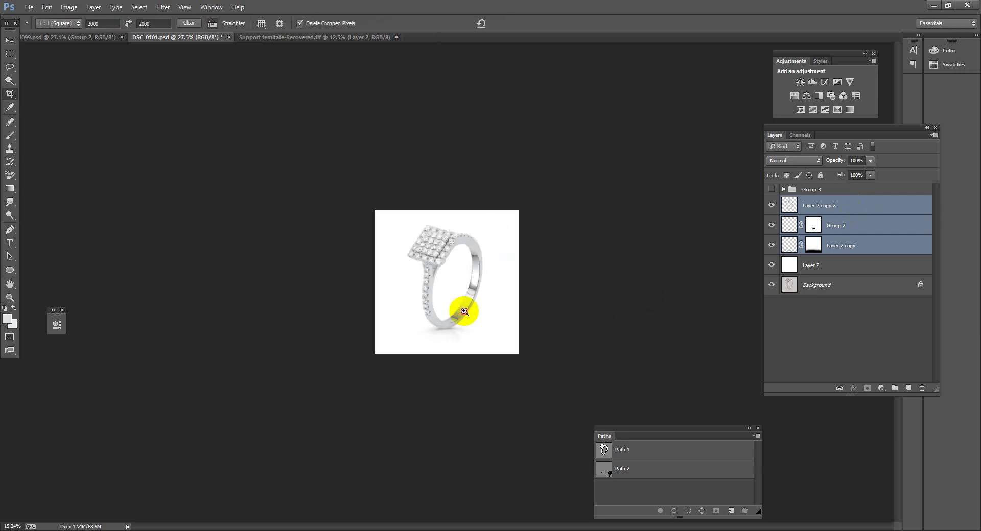
pyautogui.scroll(2, 520, 333)
pyautogui.scroll(-2, 532, 335)
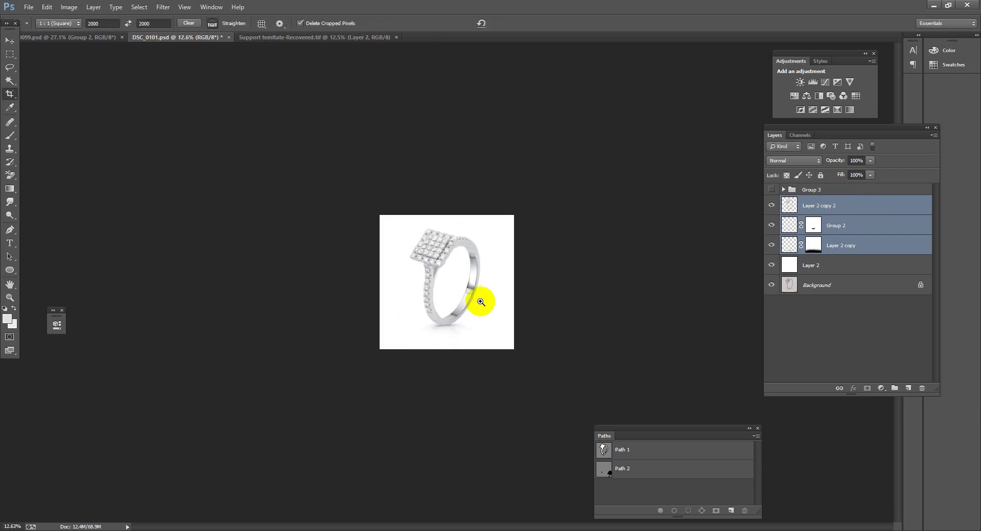
pyautogui.scroll(2, 516, 322)
pyautogui.scroll(-2, 517, 323)
pyautogui.scroll(2, 516, 316)
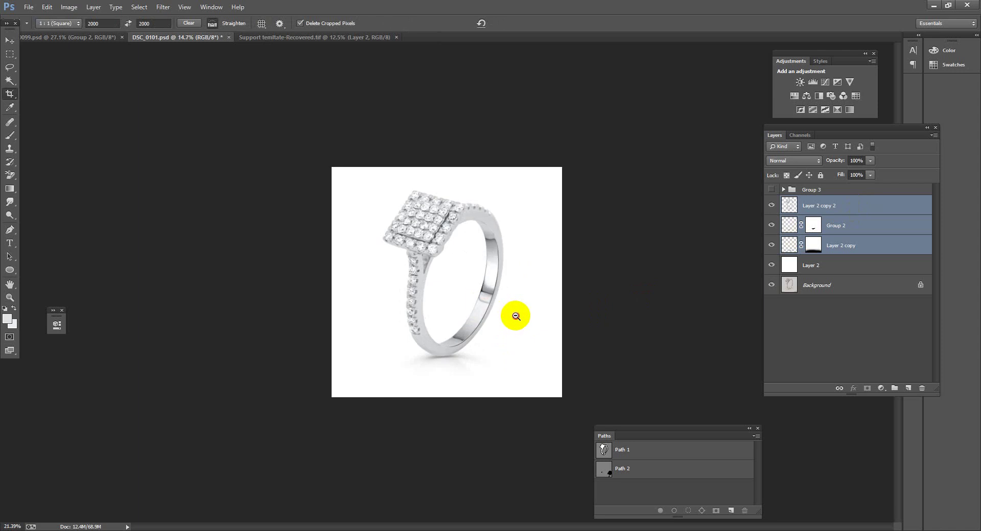
# - Undo that move, then recrop the square with the bottom edge pulled up toward the ring
pyautogui.hotkey('ctrl', 'z')
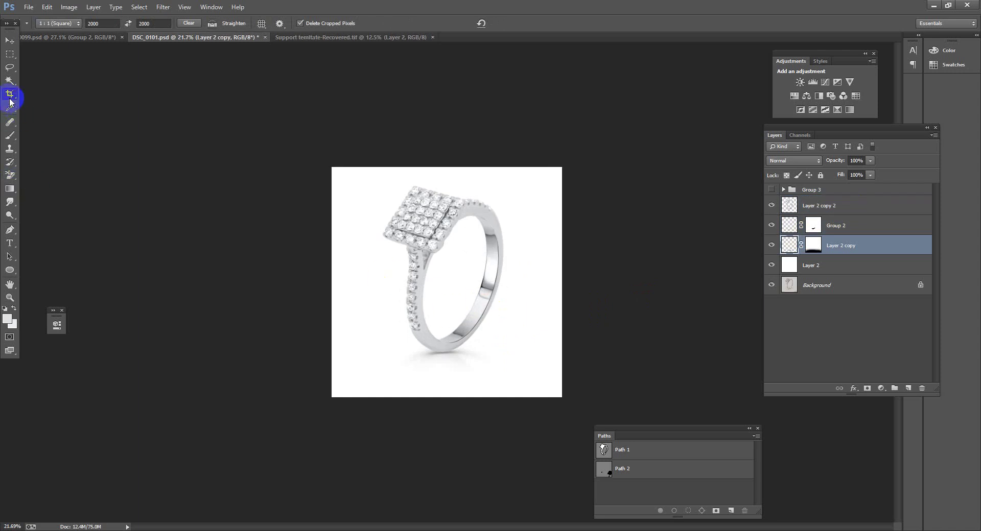
pyautogui.moveTo(448, 398); pyautogui.dragTo(448, 389)
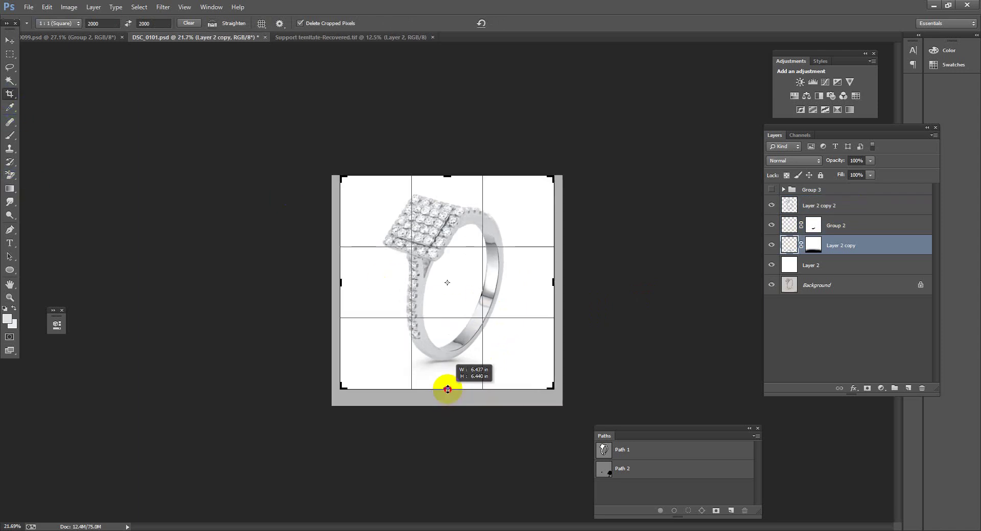
pyautogui.press('Return')
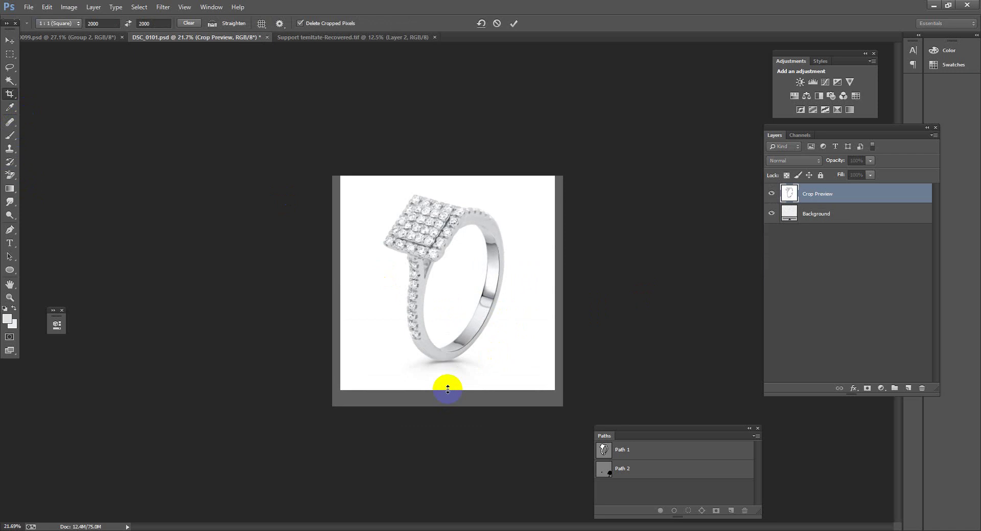
pyautogui.scroll(3, 453, 350)
pyautogui.scroll(-3, 493, 351)
pyautogui.scroll(2, 493, 352)
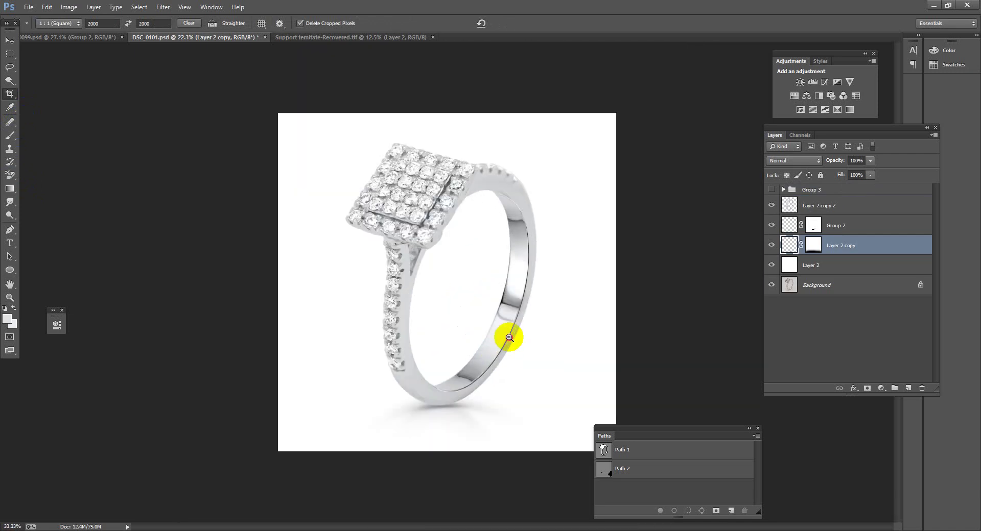
pyautogui.scroll(-2, 504, 329)
pyautogui.scroll(1, 482, 329)
# - Group Layer 2 copy 2 through Layer 2 into Group 4
pyautogui.click(838, 211)
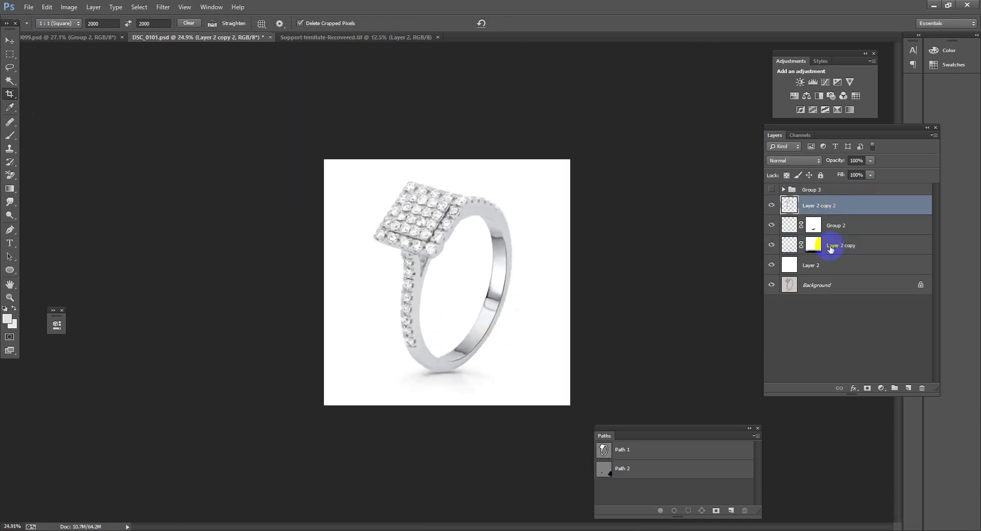
pyautogui.keyDown('shift'); pyautogui.click(829, 264); pyautogui.keyUp('shift')
pyautogui.hotkey('ctrl', 'g')
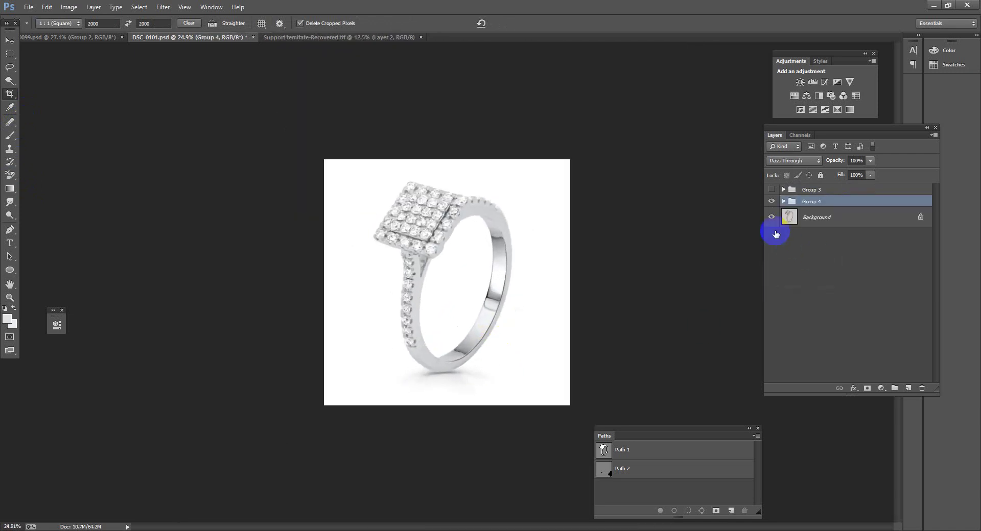
pyautogui.scroll(1, 522, 347)
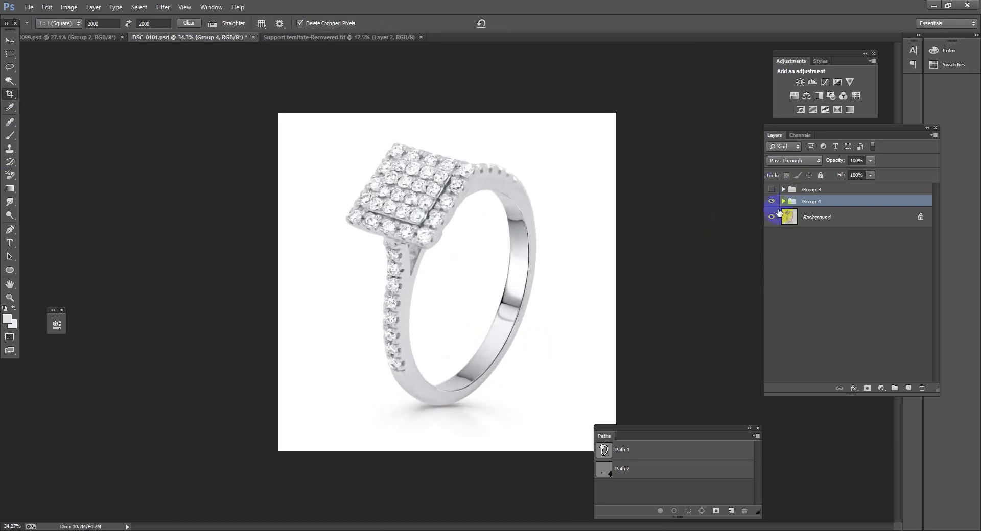
# - Toggle Group 4's visibility repeatedly to compare the original and the white-background ring
pyautogui.click(772, 202)
pyautogui.click(773, 203)
pyautogui.click(772, 203)
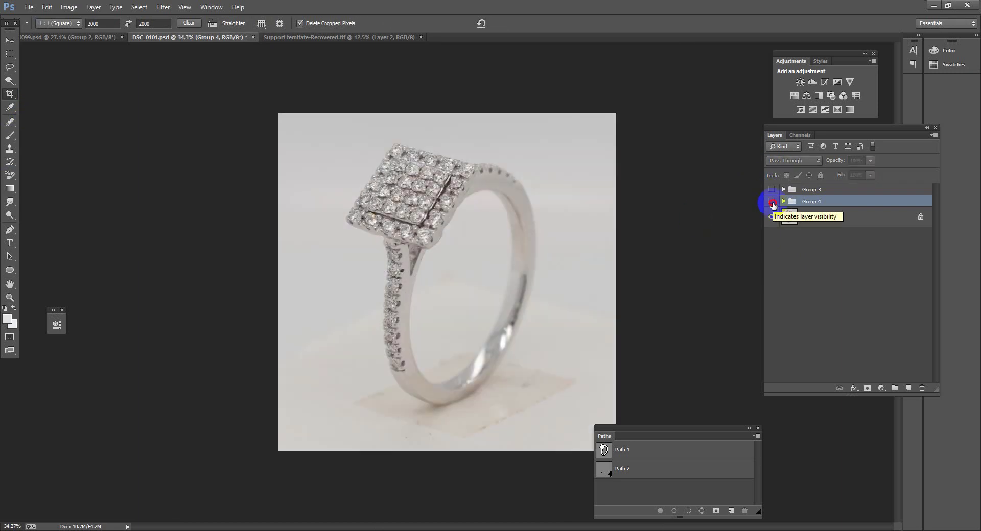
pyautogui.click(773, 204)
pyautogui.click(772, 203)
pyautogui.click(772, 203)
pyautogui.click(772, 204)
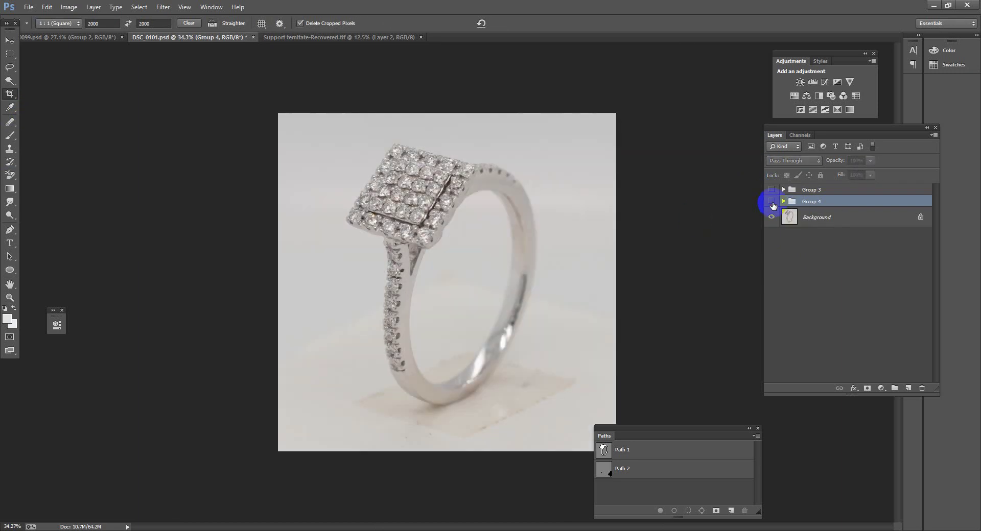
pyautogui.click(772, 204)
pyautogui.click(772, 204)
pyautogui.click(773, 203)
pyautogui.click(772, 204)
pyautogui.click(772, 203)
pyautogui.click(772, 204)
pyautogui.click(772, 203)
pyautogui.click(772, 203)
pyautogui.click(772, 203)
pyautogui.click(772, 203)
pyautogui.click(772, 203)
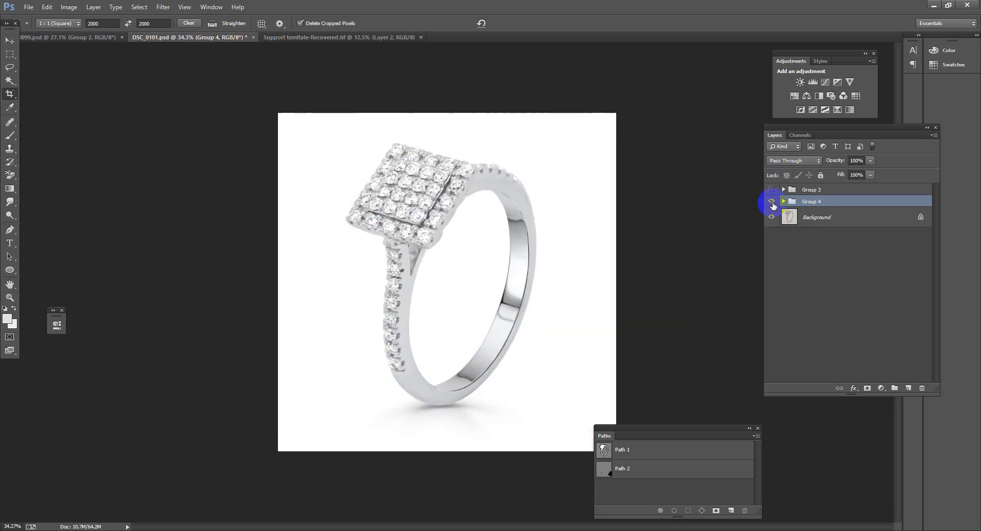
pyautogui.click(773, 203)
pyautogui.click(772, 204)
pyautogui.click(773, 203)
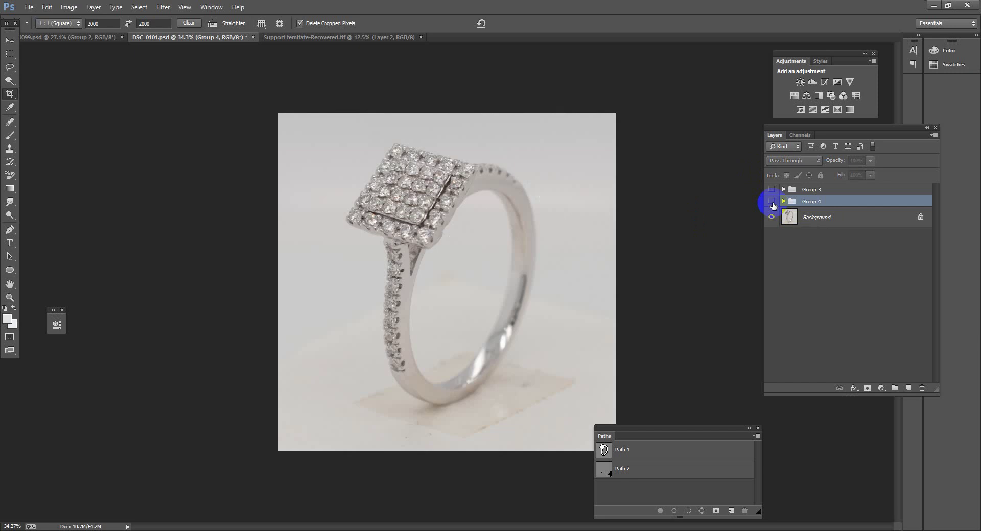
pyautogui.click(772, 203)
pyautogui.click(772, 203)
pyautogui.click(772, 203)
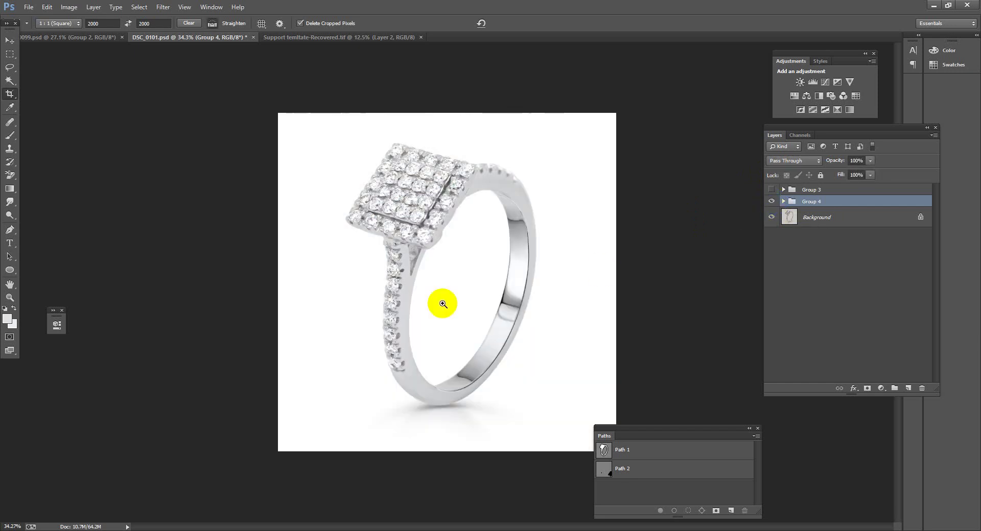
pyautogui.scroll(5, 443, 304)
pyautogui.scroll(-6, 517, 331)
pyautogui.scroll(4, 460, 301)
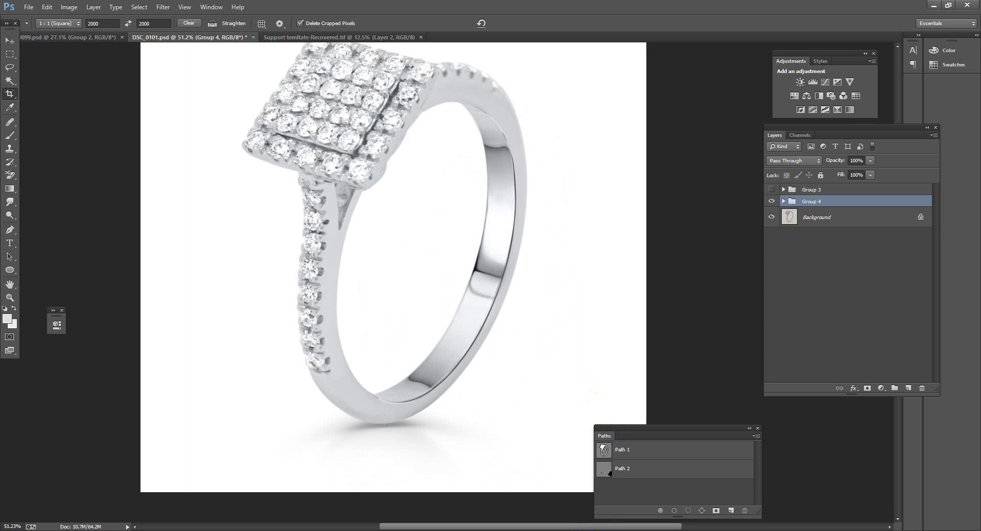
pyautogui.scroll(-3, 477, 278)
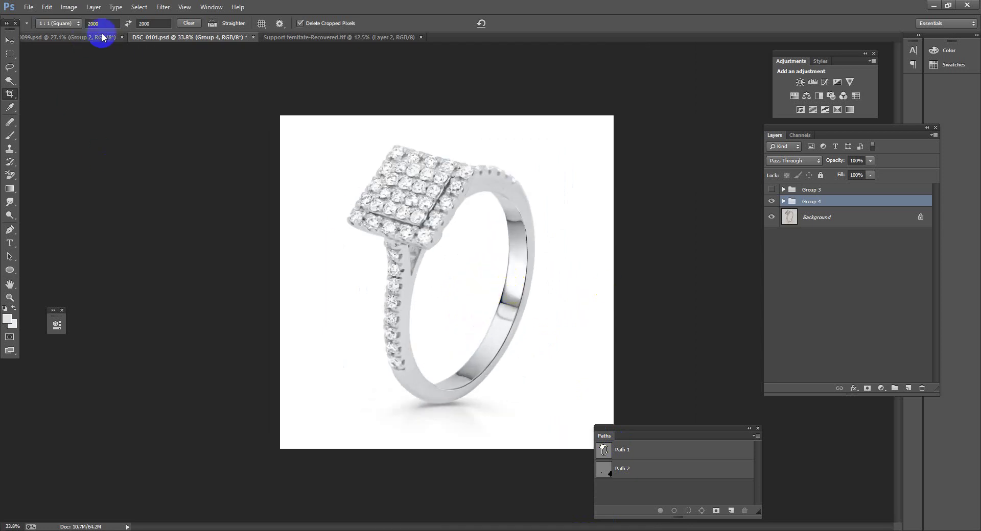
# - Clear the fixed crop size and extend the canvas to the right for a second image
pyautogui.press('BackSpace')
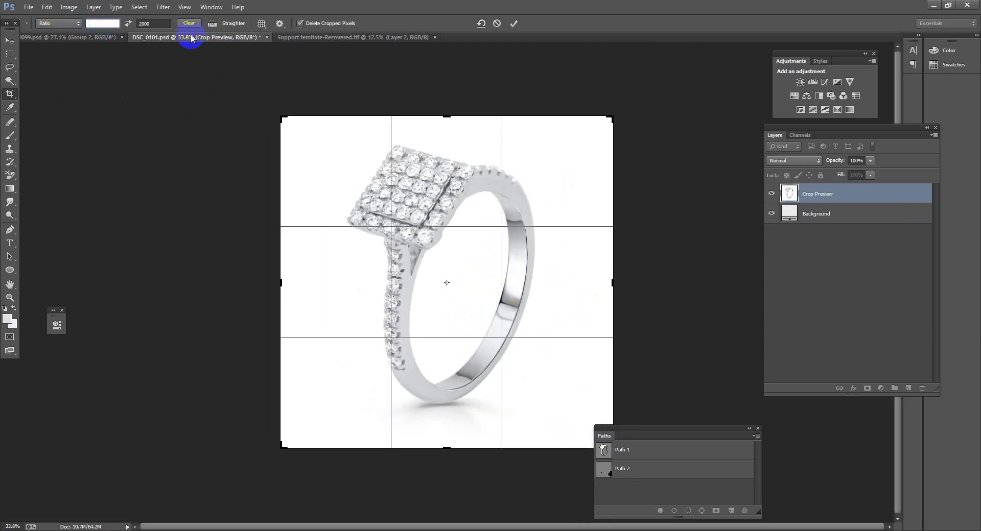
pyautogui.press('BackSpace')
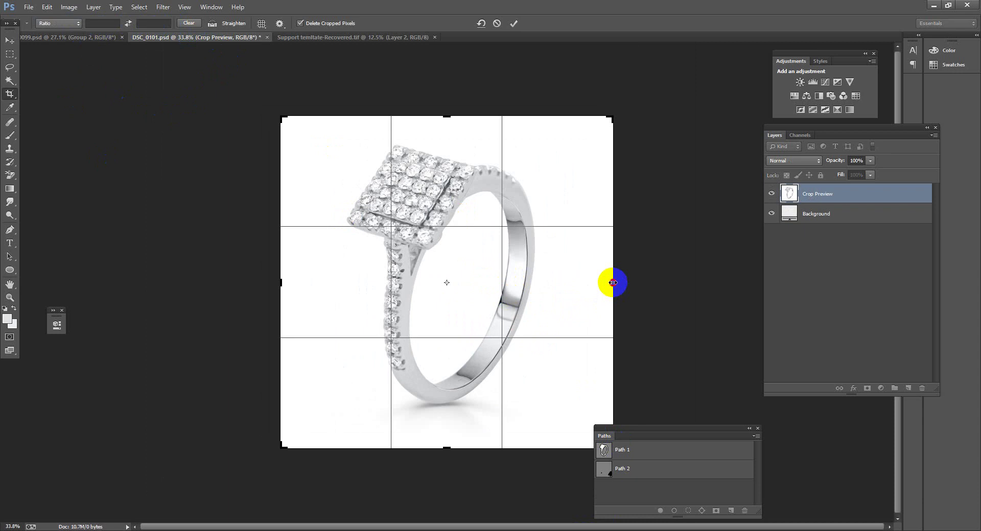
pyautogui.moveTo(613, 282); pyautogui.dragTo(776, 276)
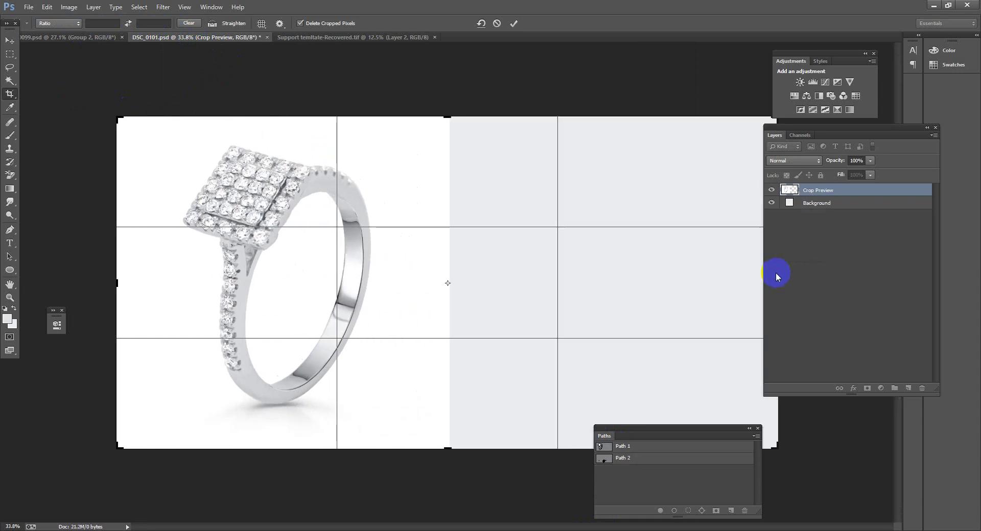
pyautogui.press('Return')
# - Fit the widened canvas in view and slide Group 4 into the right half
pyautogui.hotkey('ctrl', '-')
pyautogui.hotkey('ctrl', '-')
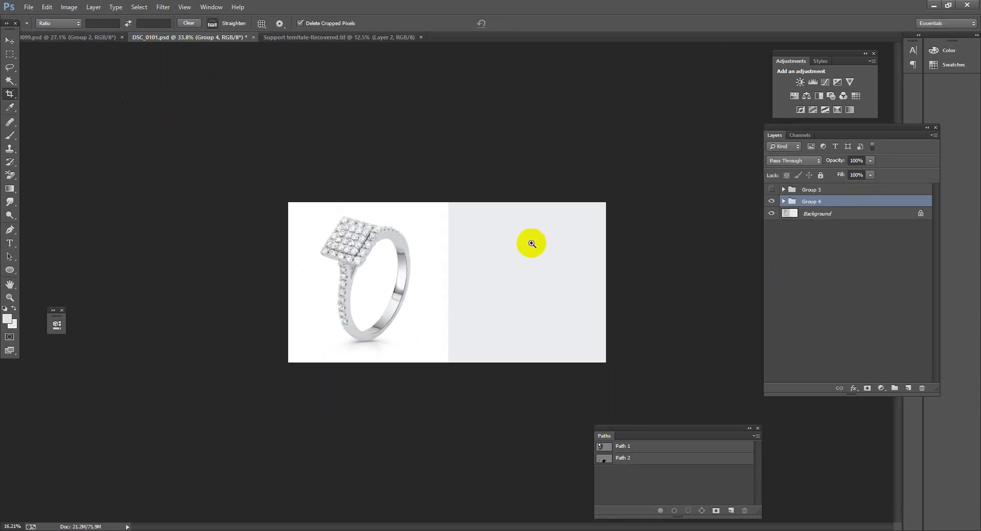
pyautogui.hotkey('ctrl', '0')
pyautogui.hotkey('ctrl', 't')
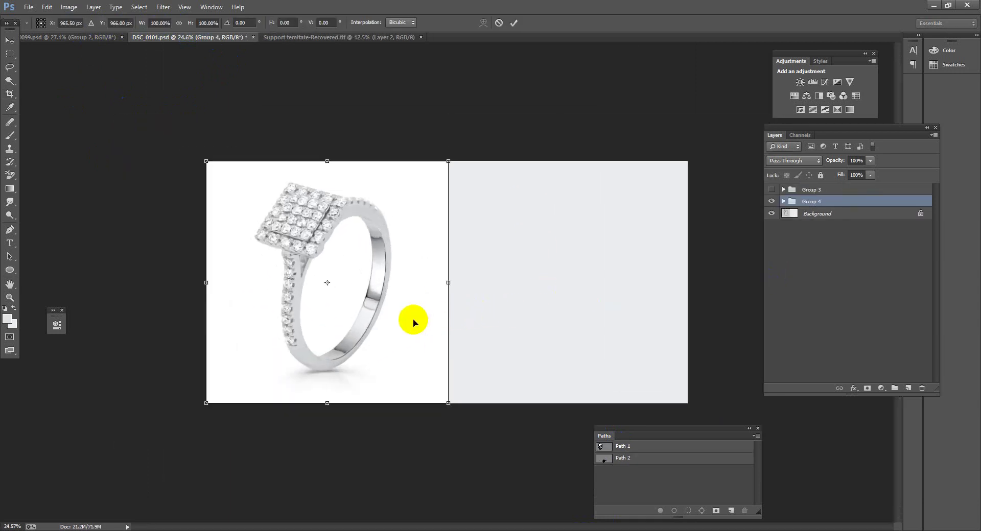
pyautogui.moveTo(416, 322); pyautogui.dragTo(652, 322)
# - Commit the retouched ring's new position in the right half
pyautogui.press('Return')
pyautogui.scroll(-2, 499, 267)
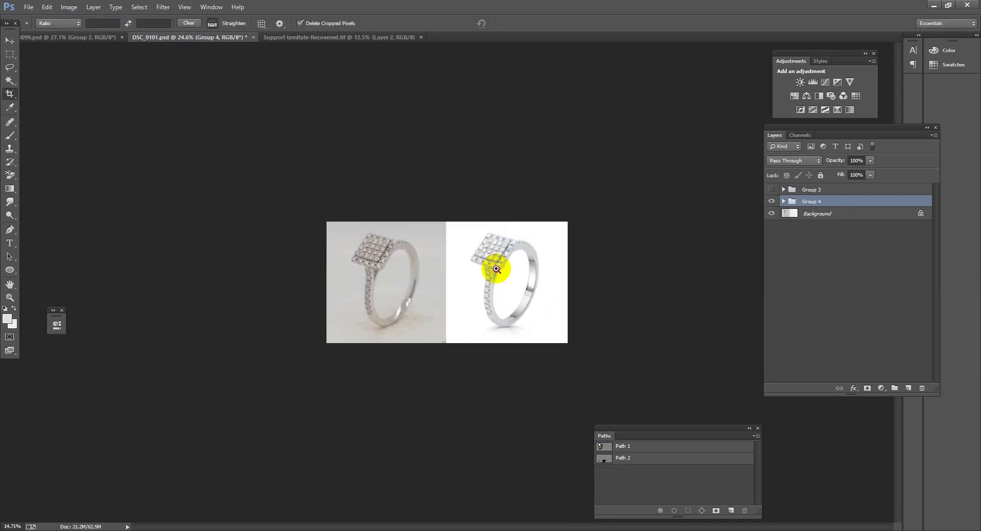
pyautogui.scroll(2, 577, 287)
pyautogui.scroll(1, 585, 279)
pyautogui.scroll(1, 584, 279)
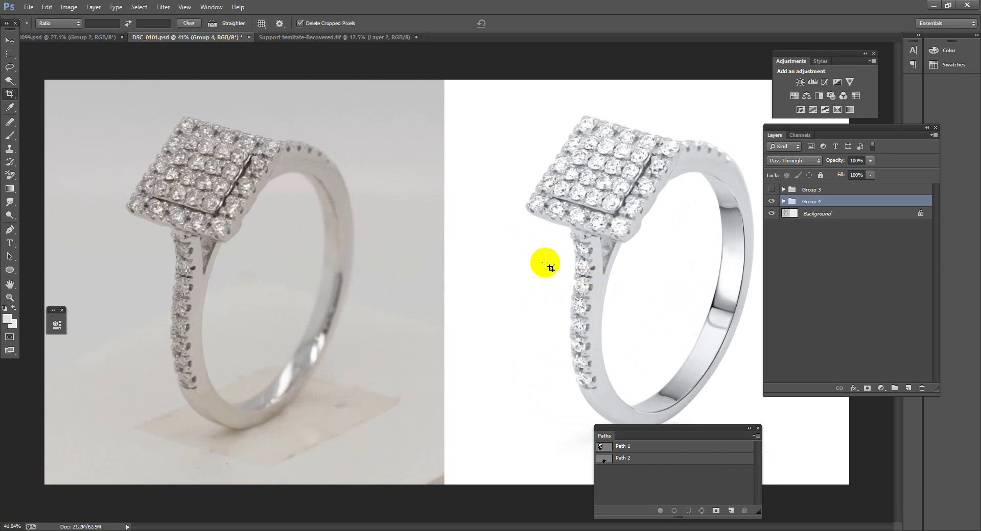
pyautogui.scroll(-3, 564, 283)
pyautogui.scroll(2, 565, 280)
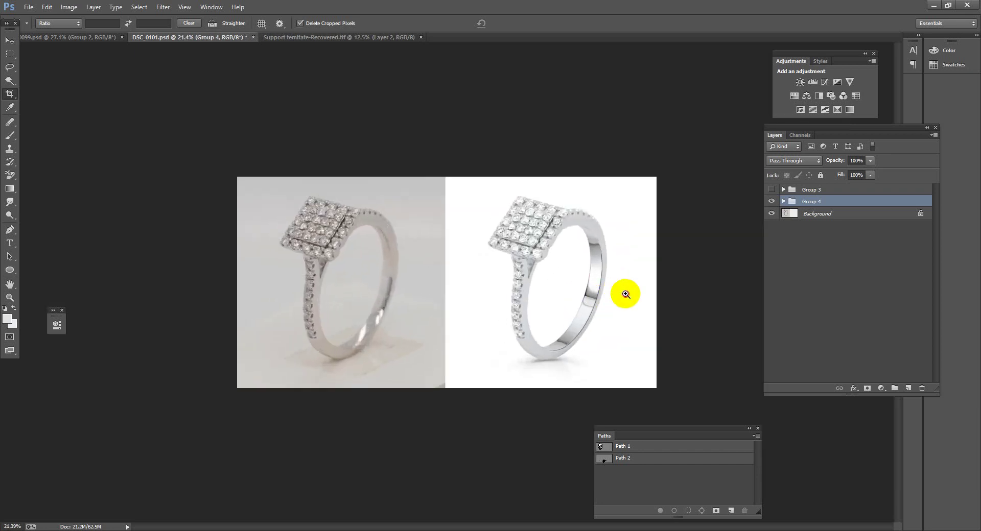
pyautogui.scroll(1, 624, 296)
pyautogui.scroll(-3, 628, 286)
pyautogui.scroll(2, 608, 274)
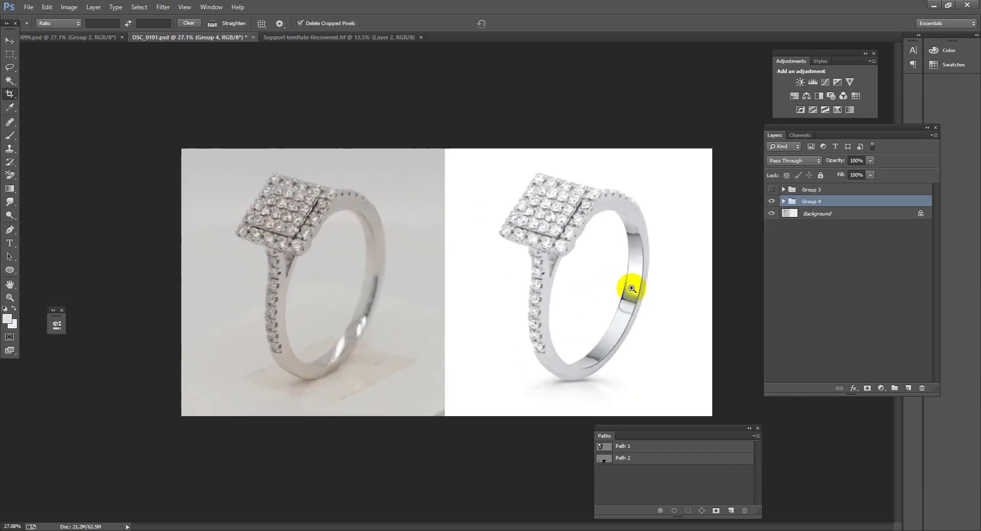
pyautogui.scroll(1, 664, 280)
# - Toggle Group 4 off and on to compare the before and after rings
pyautogui.click(772, 202)
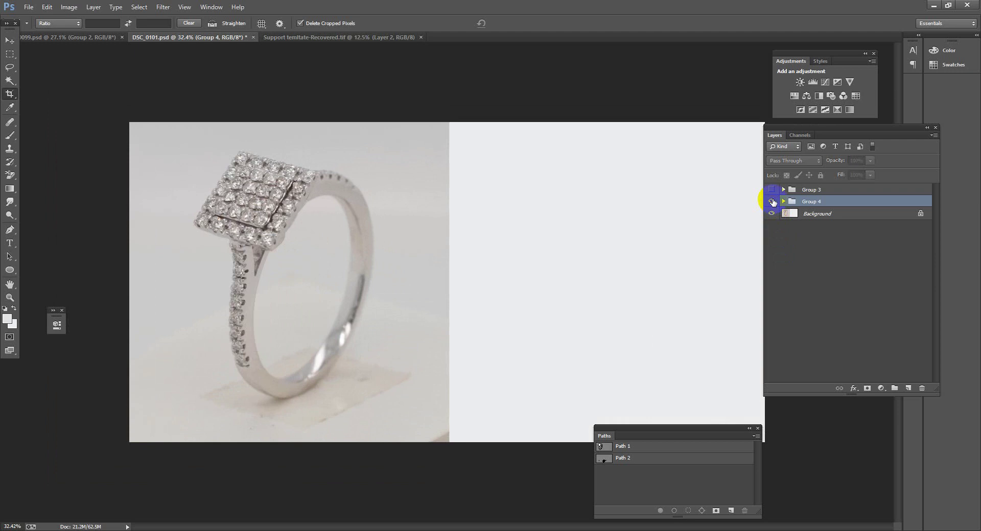
pyautogui.click(772, 201)
pyautogui.click(772, 202)
pyautogui.click(772, 202)
pyautogui.click(772, 202)
pyautogui.click(772, 202)
pyautogui.scroll(-3, 593, 301)
pyautogui.scroll(2, 531, 304)
pyautogui.scroll(1, 531, 305)
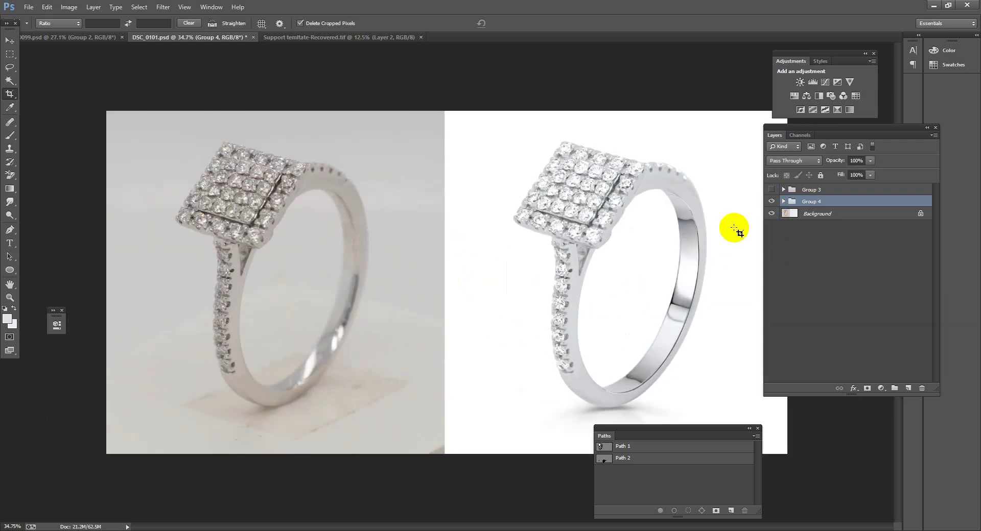
pyautogui.click(772, 215)
pyautogui.click(764, 213)
pyautogui.scroll(-3, 532, 259)
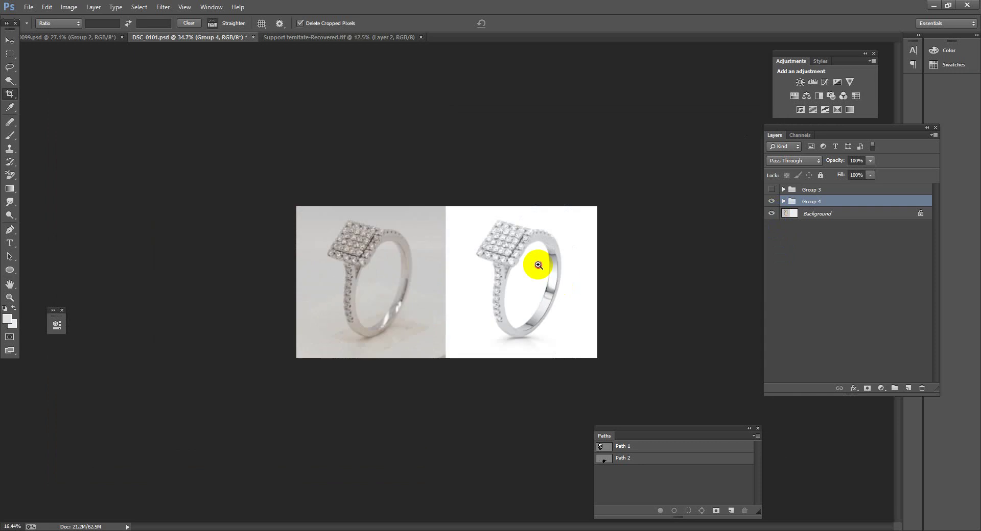
pyautogui.scroll(2, 580, 291)
pyautogui.scroll(1, 580, 291)
pyautogui.scroll(1, 592, 300)
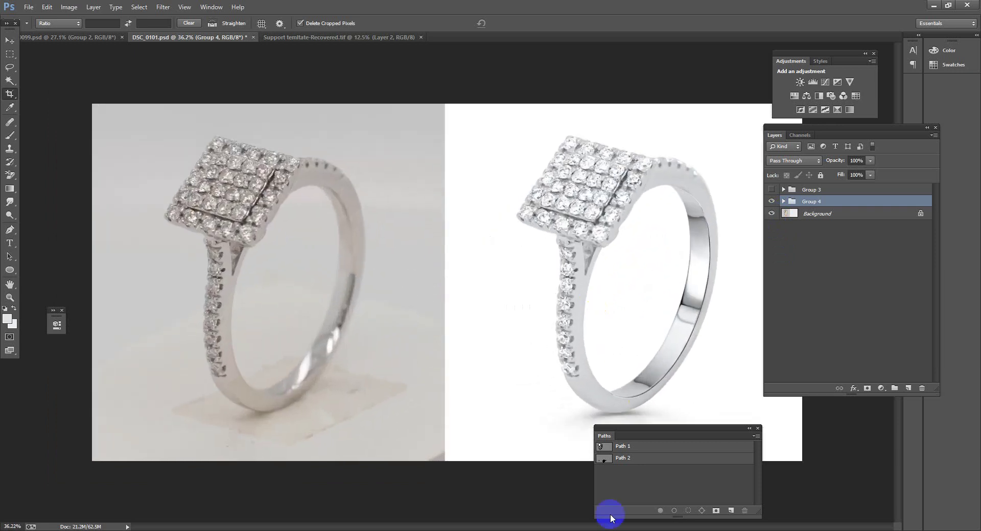